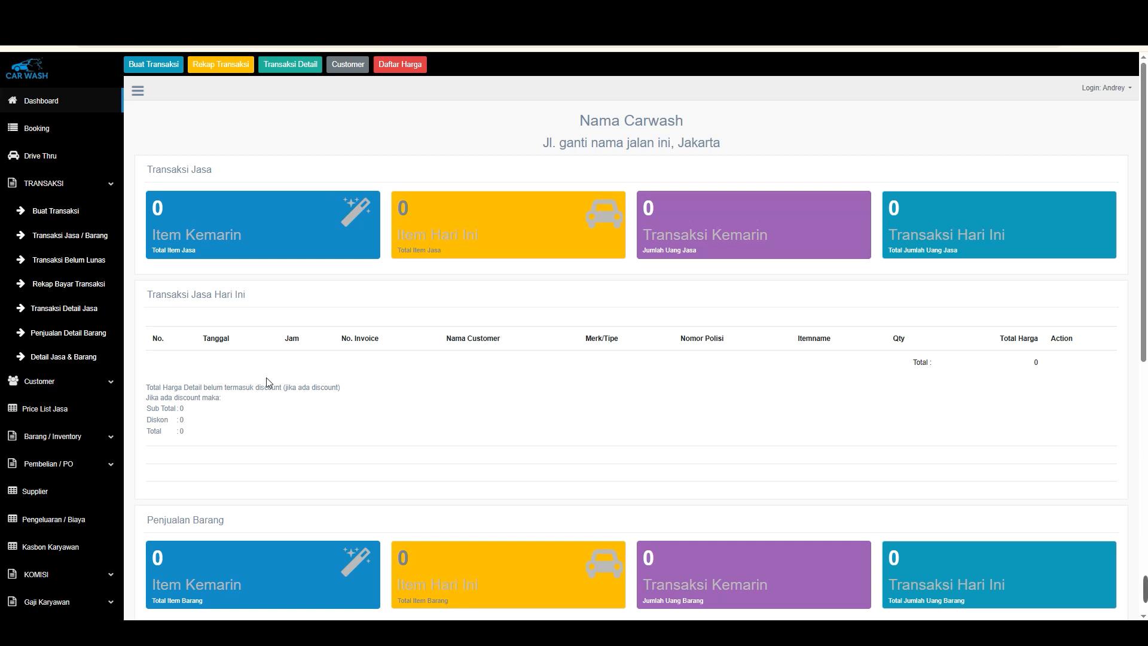
Expand the Customer section of the sidebar and open the customer data list
left_click(79, 384)
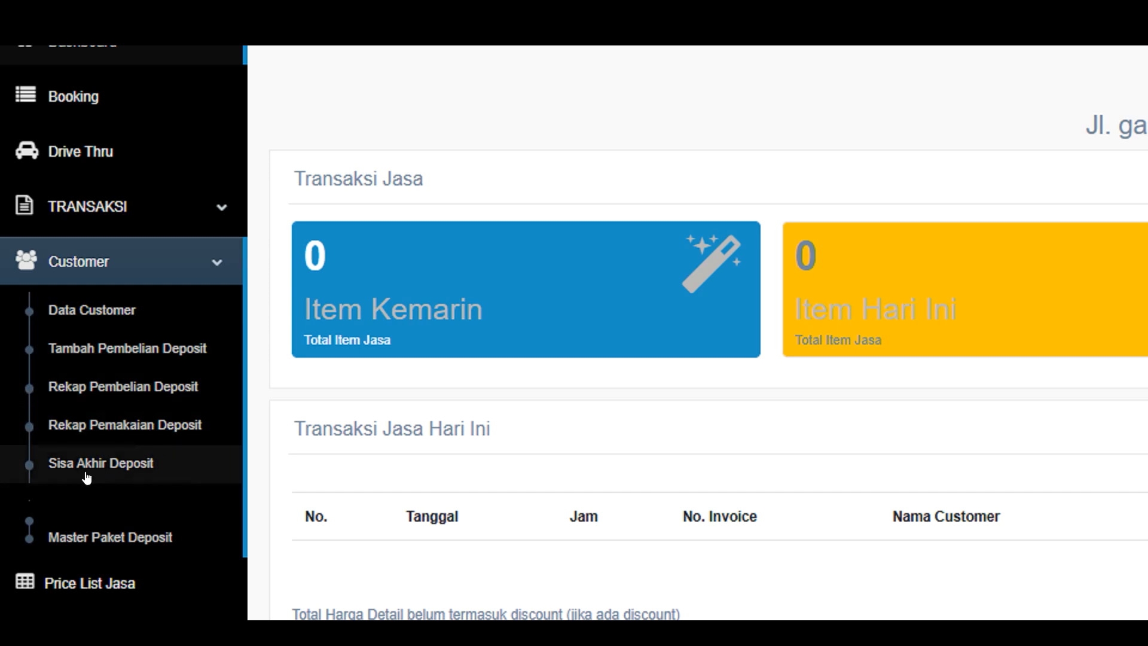
scroll(100, 488, "down", 1)
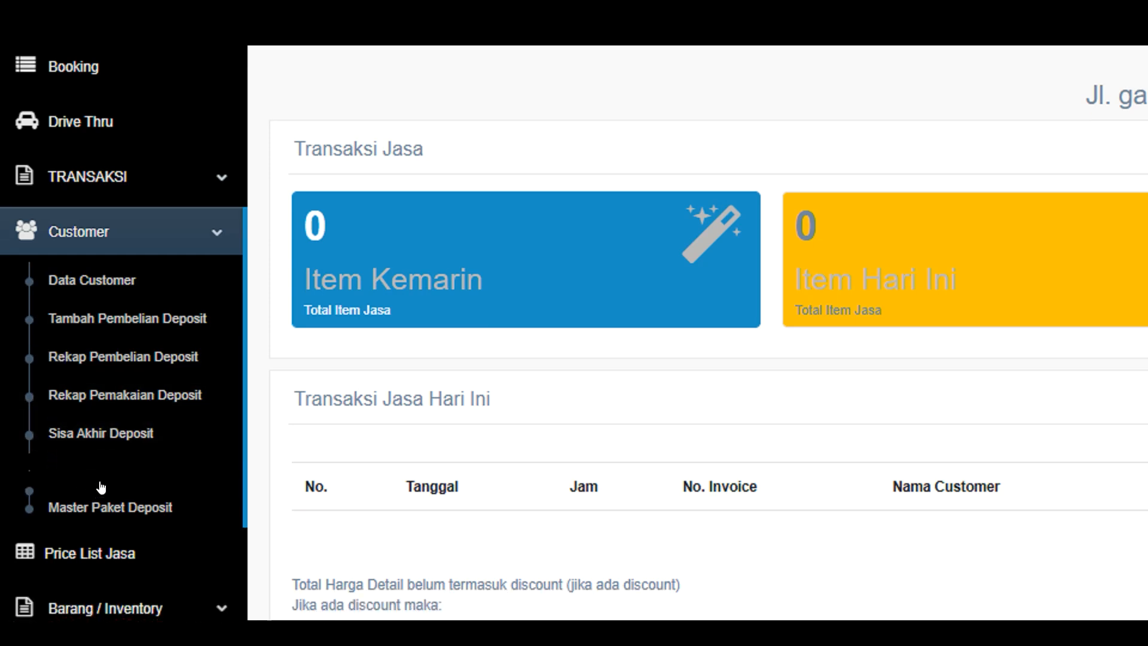
scroll(100, 487, "down", 1)
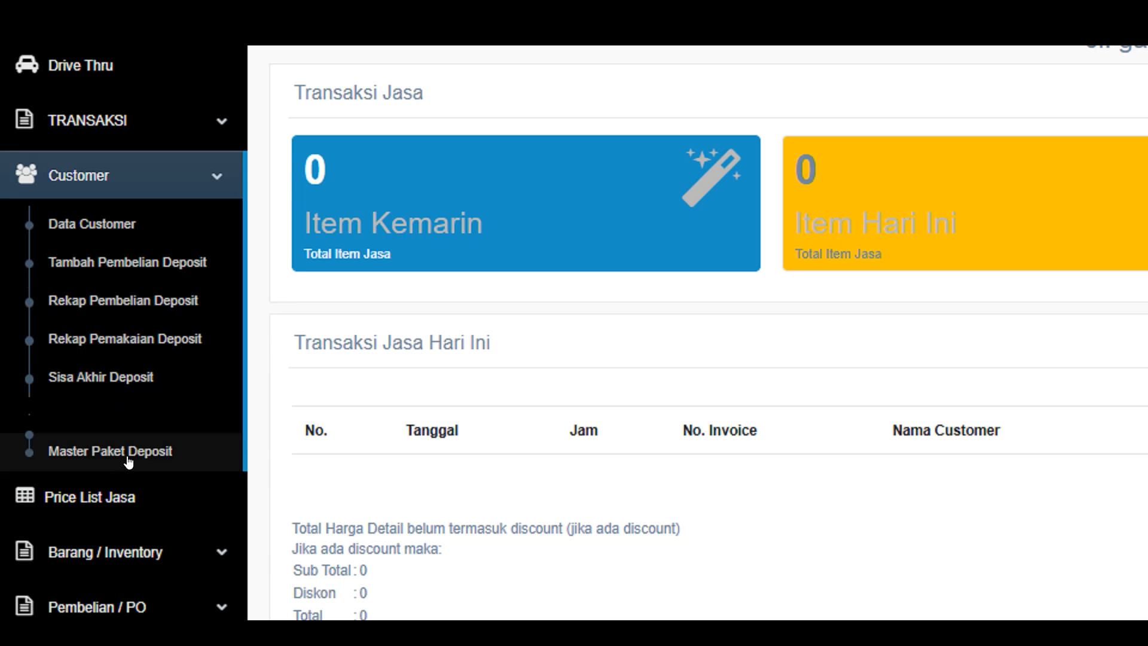
left_click(88, 225)
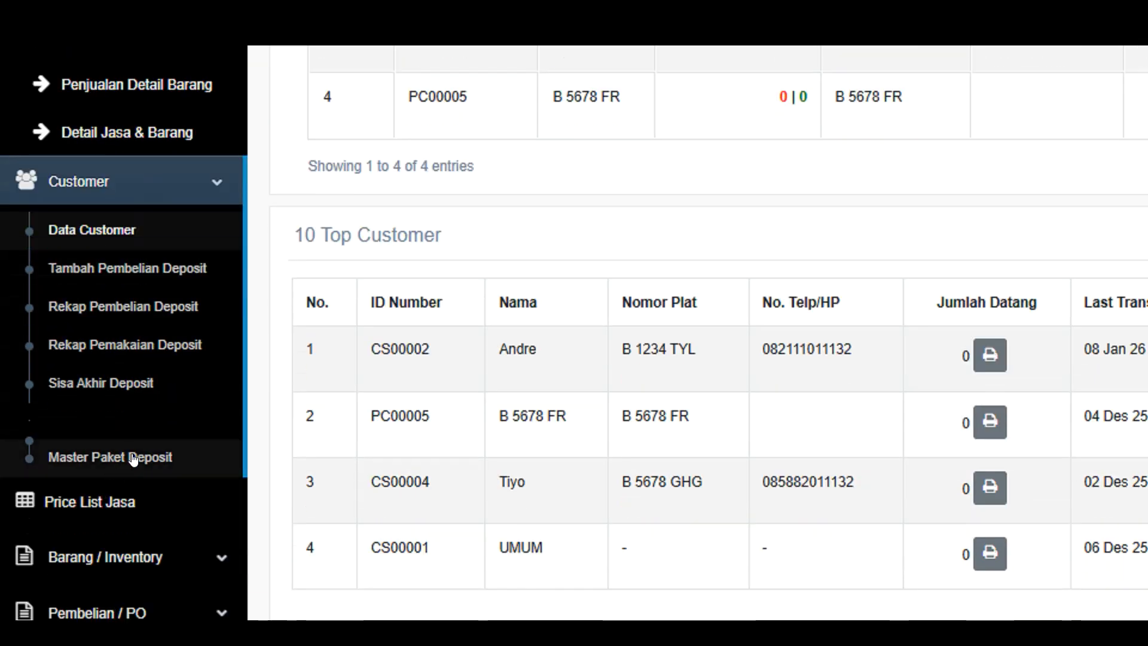
Open the master deposit package list and review the PAKET DEPOSIT package and its price
left_click(133, 457)
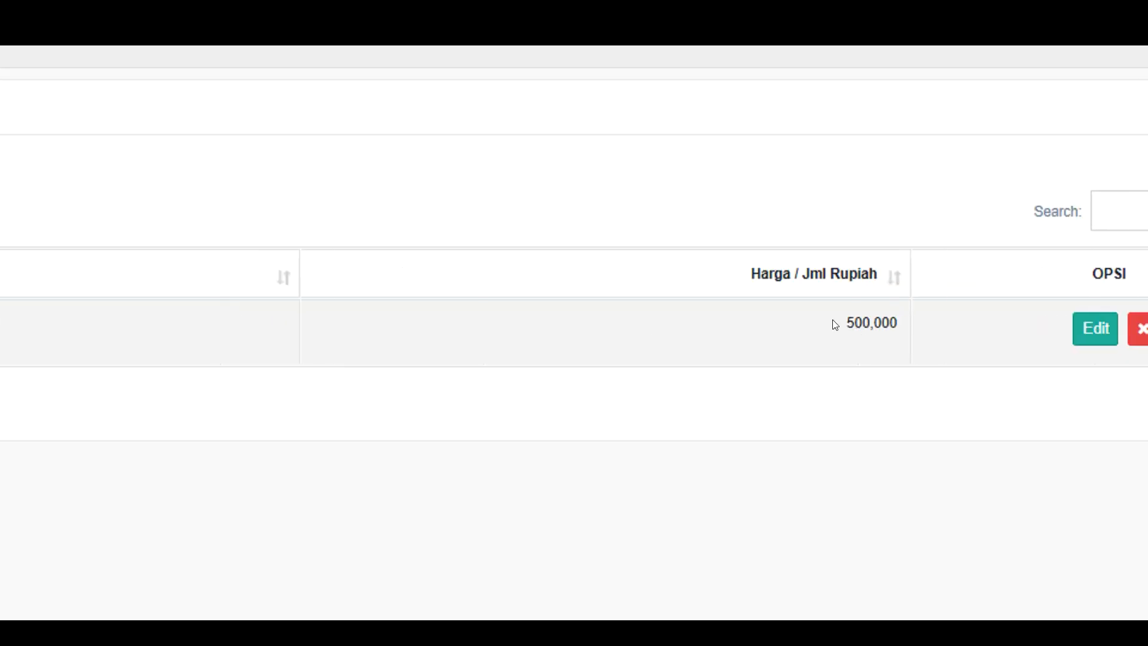
left_click_drag(832, 324, 901, 327)
left_click(906, 330)
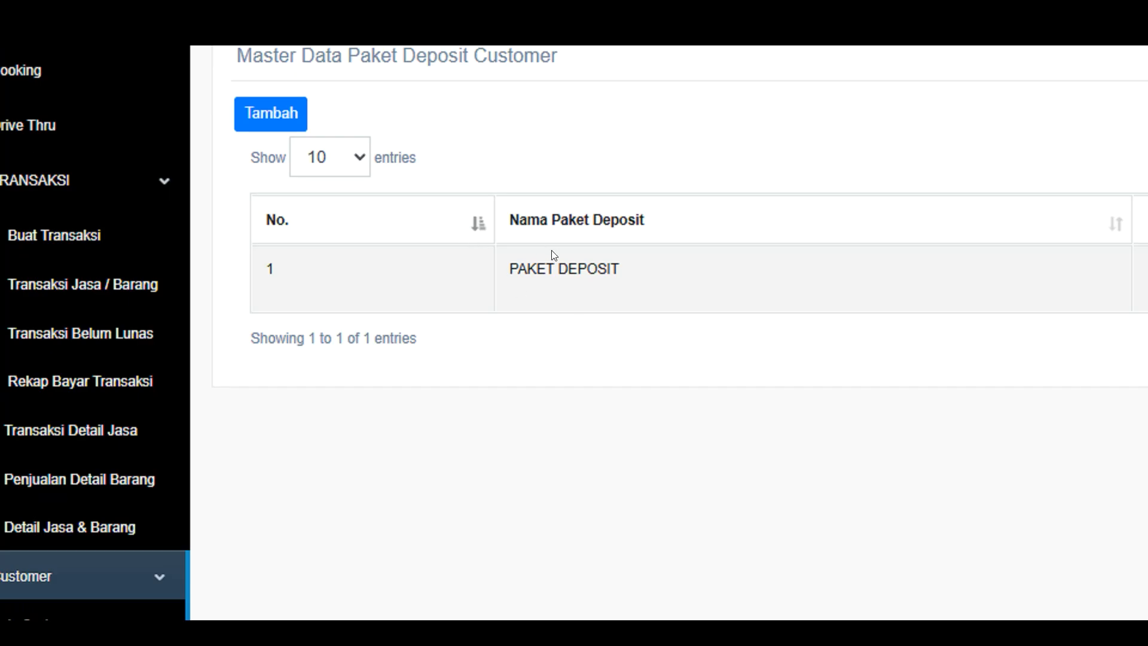
left_click_drag(527, 263, 622, 271)
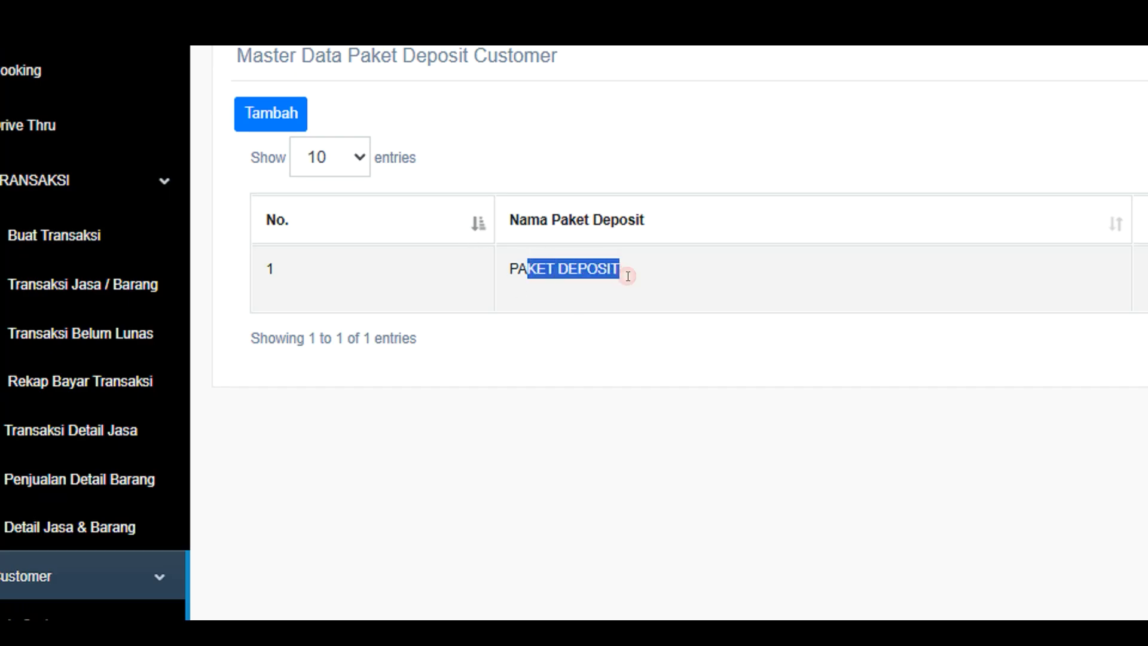
left_click(551, 265)
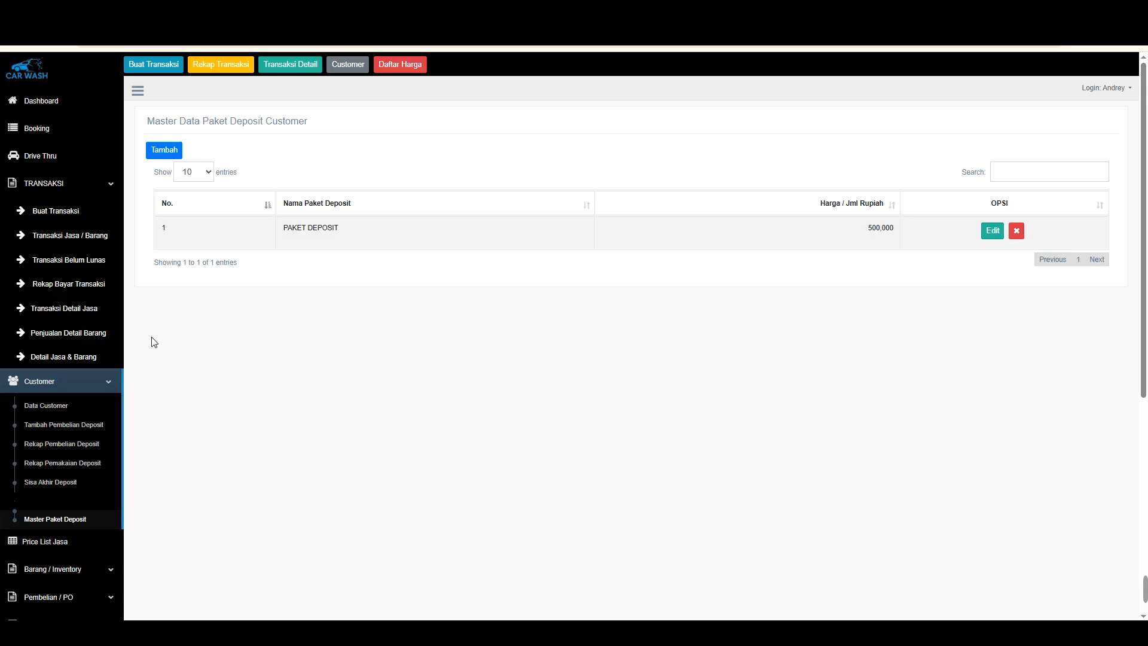
Open the remaining-deposit report and review each customer's deposit balance
left_click(45, 405)
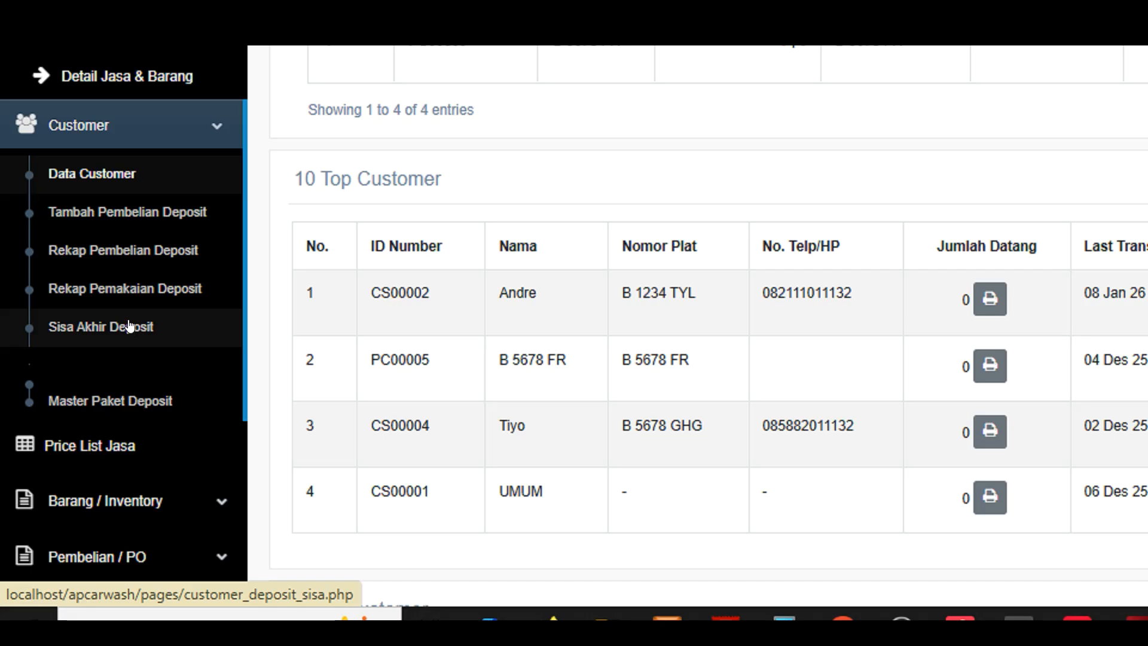
left_click(70, 484)
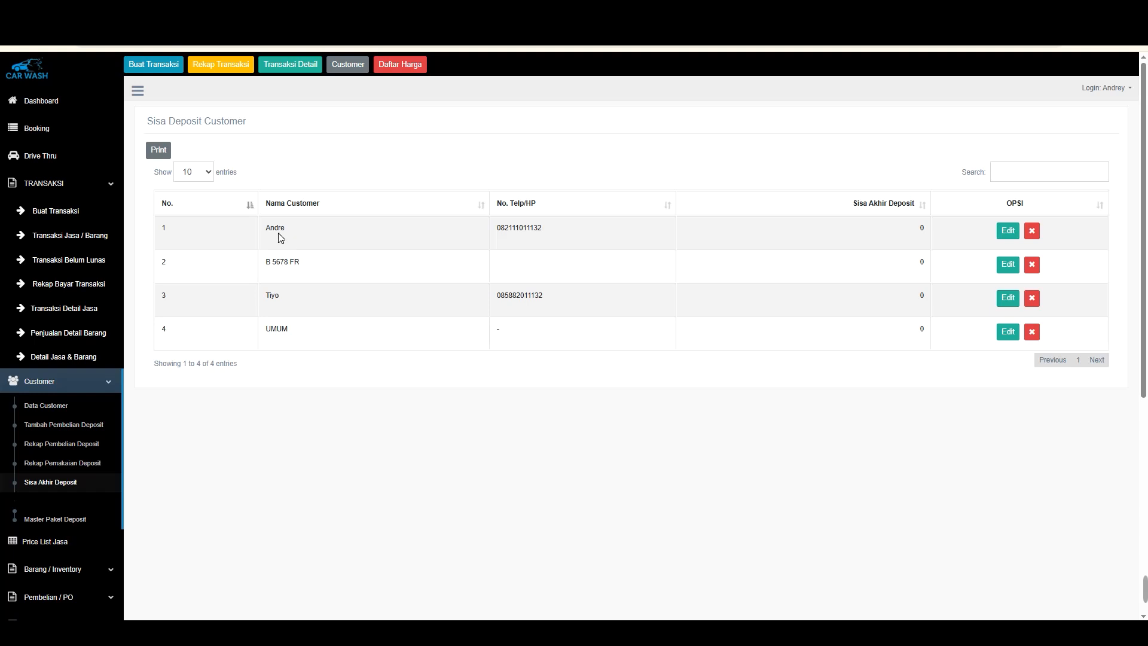
left_click_drag(280, 238, 919, 228)
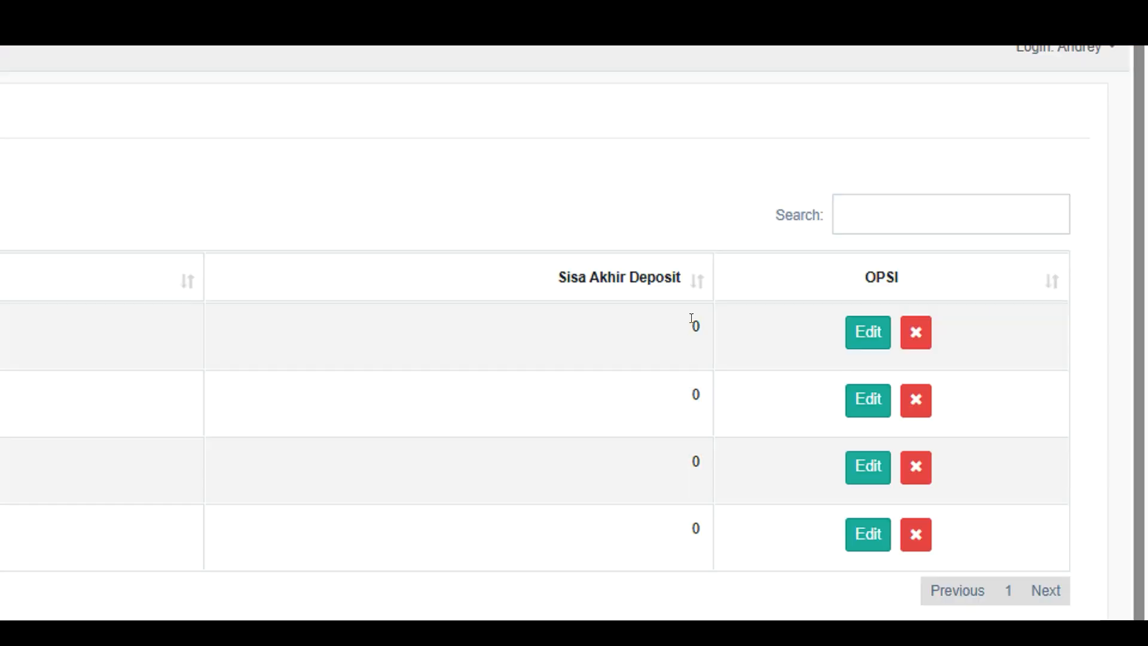
left_click(924, 229)
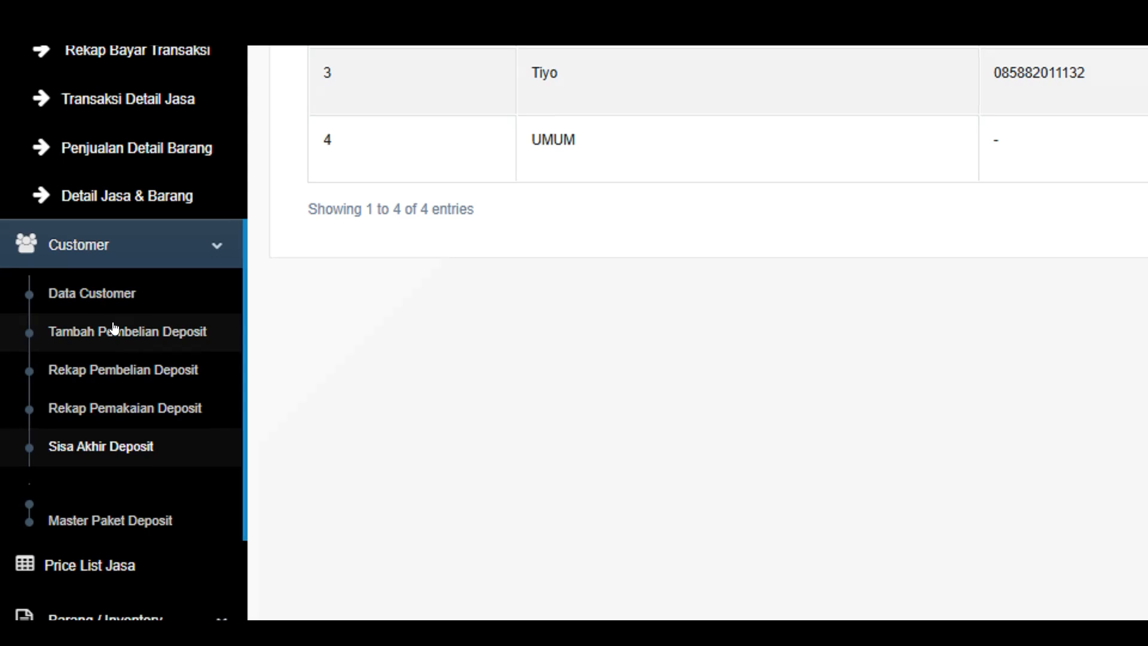
Open the deposit purchase form from the Customer menu
left_click(101, 251)
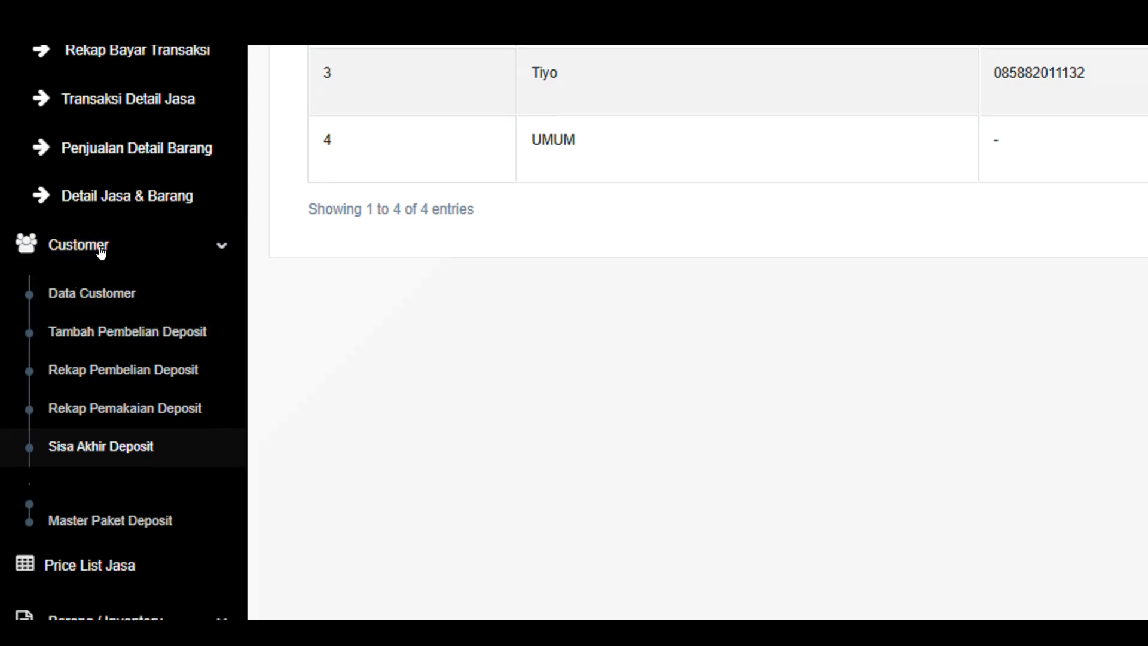
left_click(97, 249)
scroll(94, 249, "up", 2)
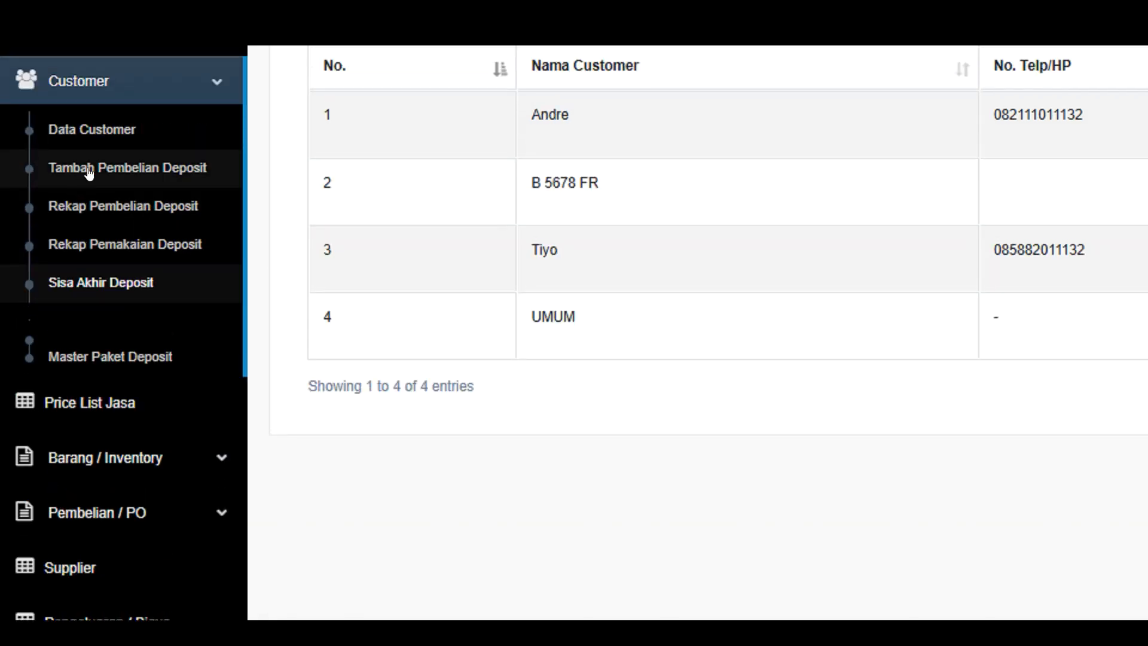
left_click(101, 172)
scroll(294, 162, "up", 3)
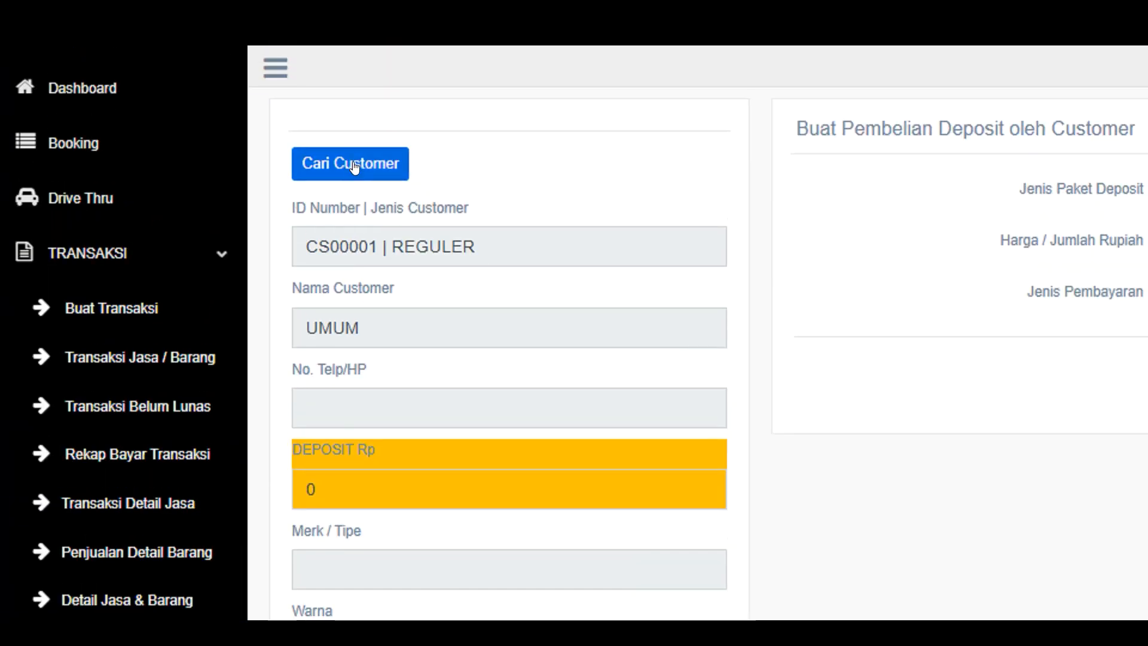
Search for and select a member customer, then choose PAKET DEPOSIT as the deposit package
left_click(356, 165)
left_click(857, 272)
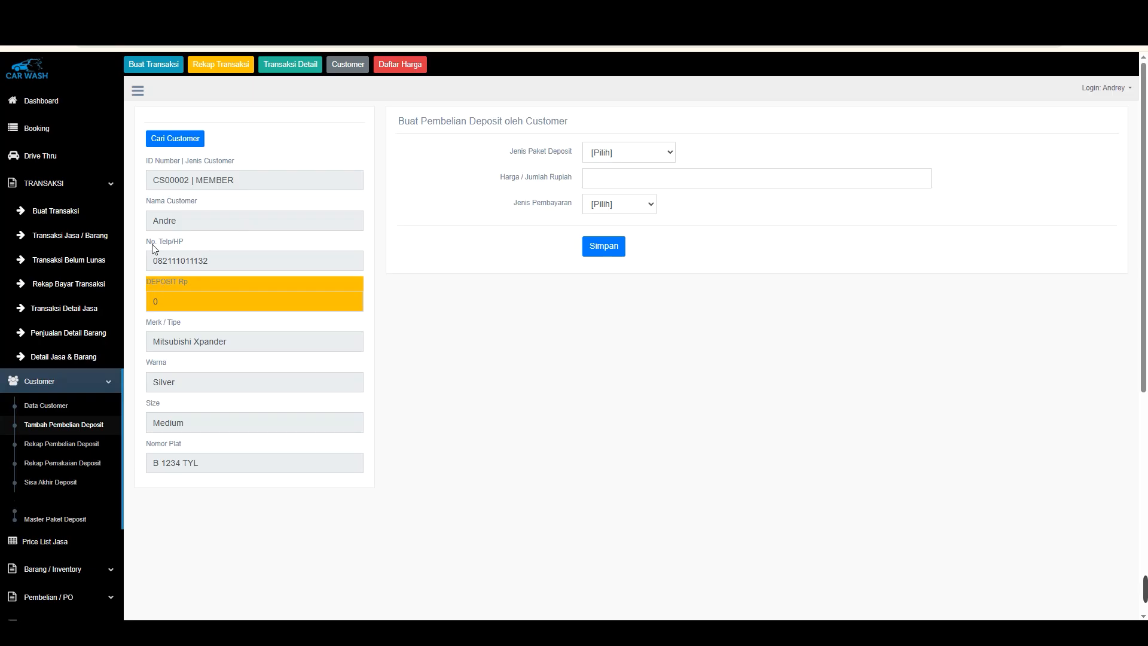
double_click(155, 302)
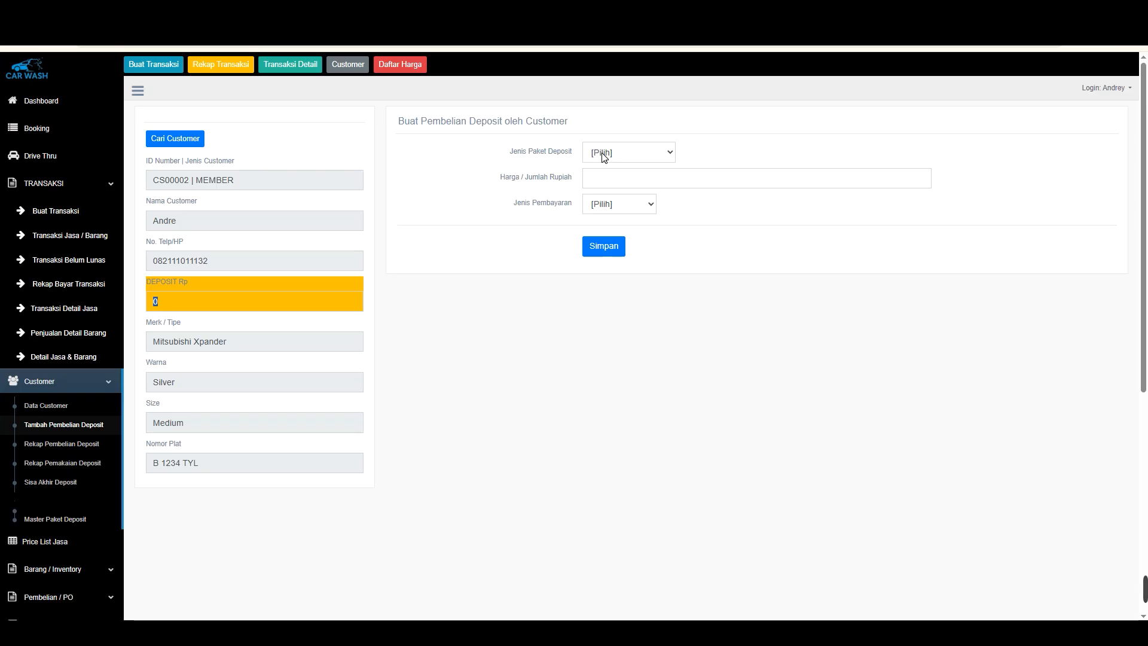
left_click(601, 156)
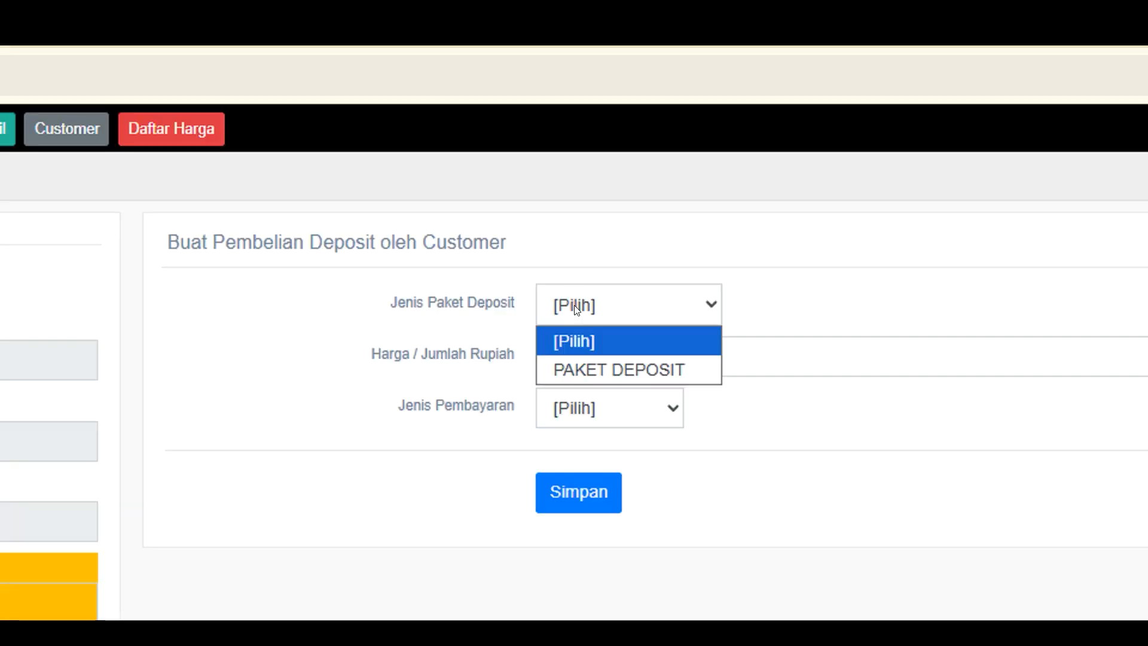
left_click(607, 366)
Set the deposit amount to 700000
left_click_drag(664, 352, 395, 328)
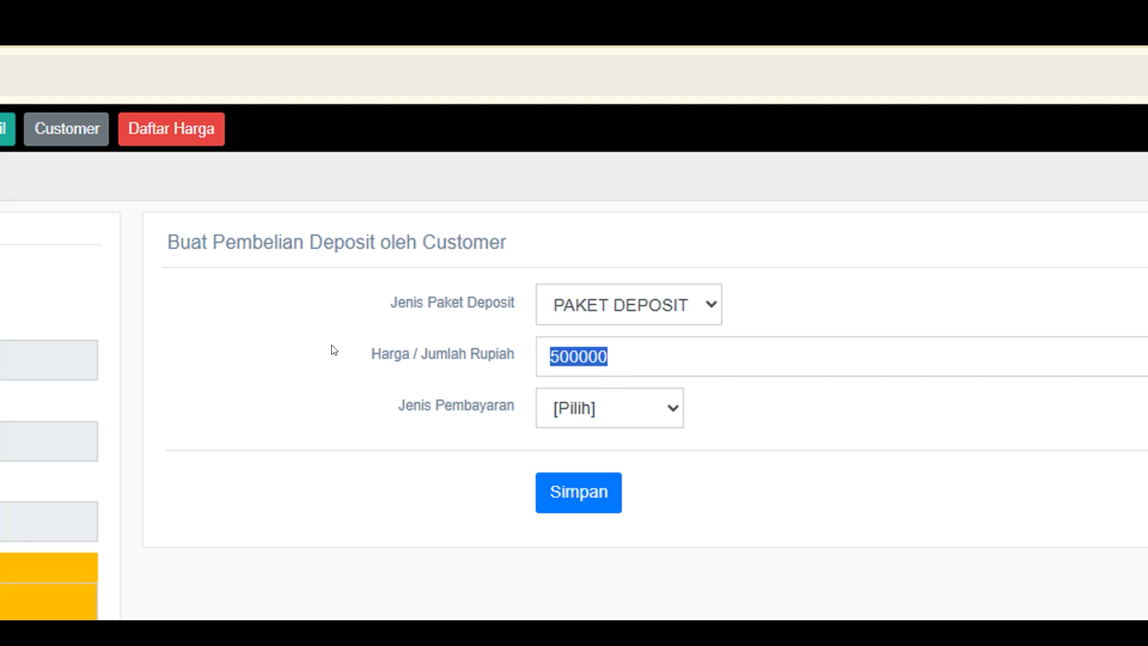
type("70000")
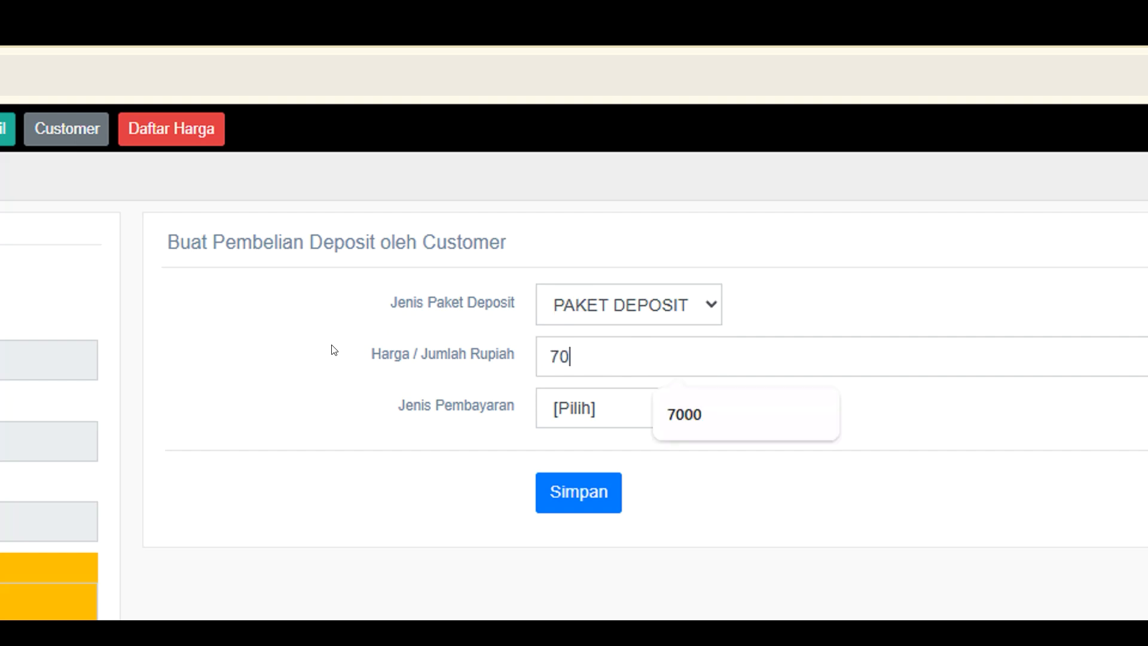
type("0")
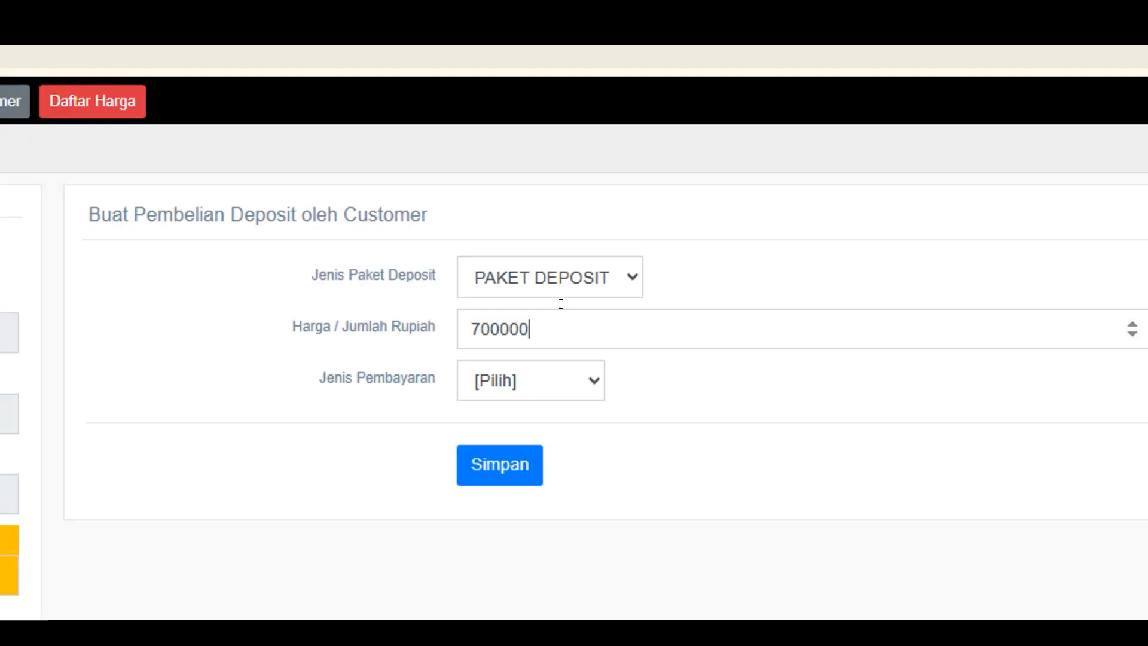
Reselect PAKET DEPOSIT and set the deposit amount to 500000
left_click(604, 314)
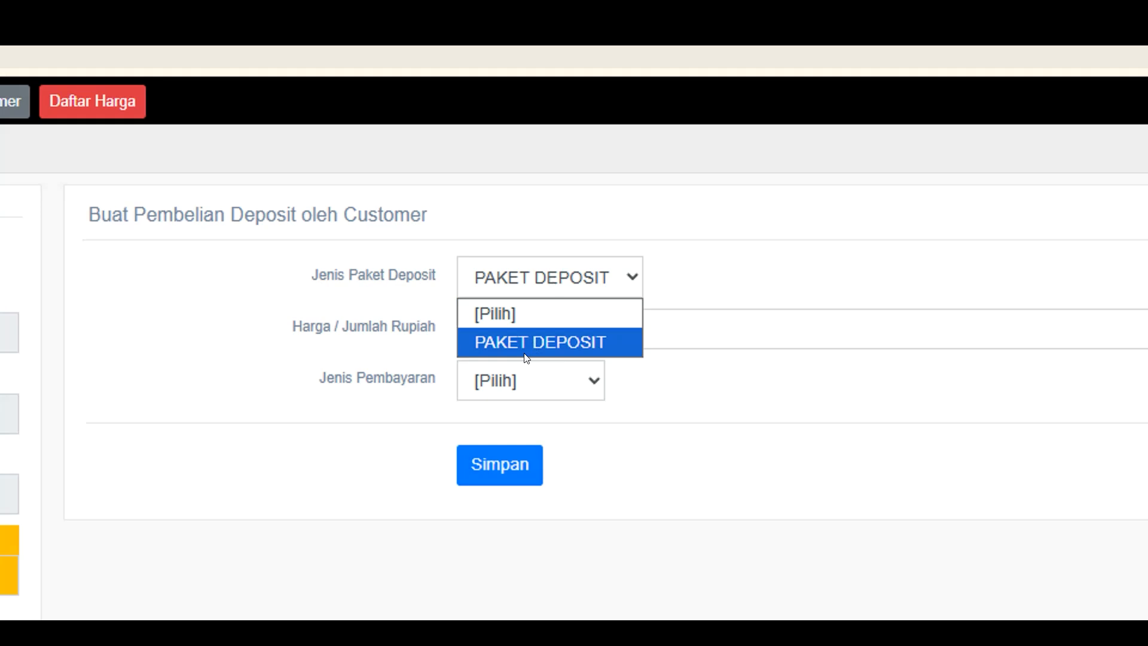
left_click(638, 335)
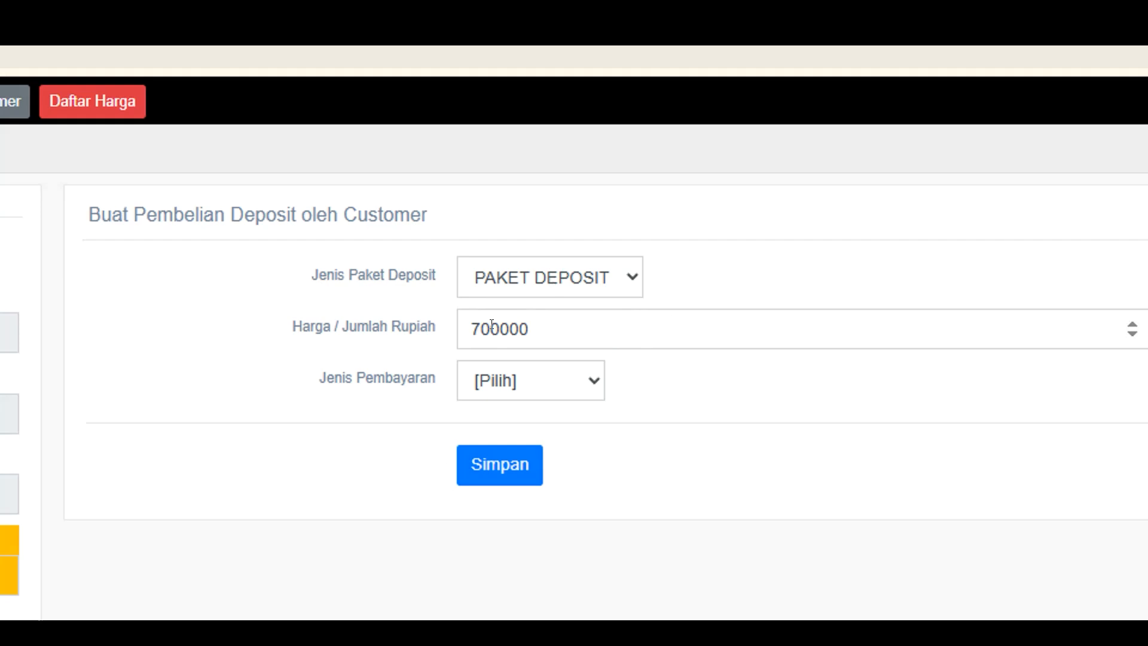
double_click(550, 324)
type("500000")
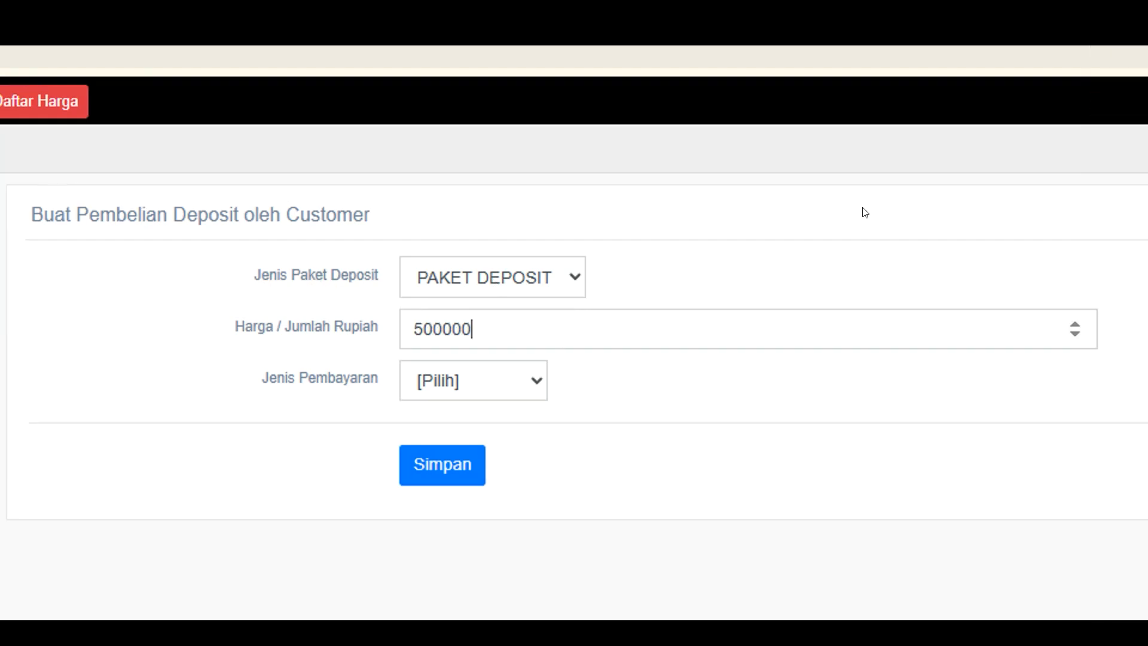
Set the payment type to Cash
left_click(545, 392)
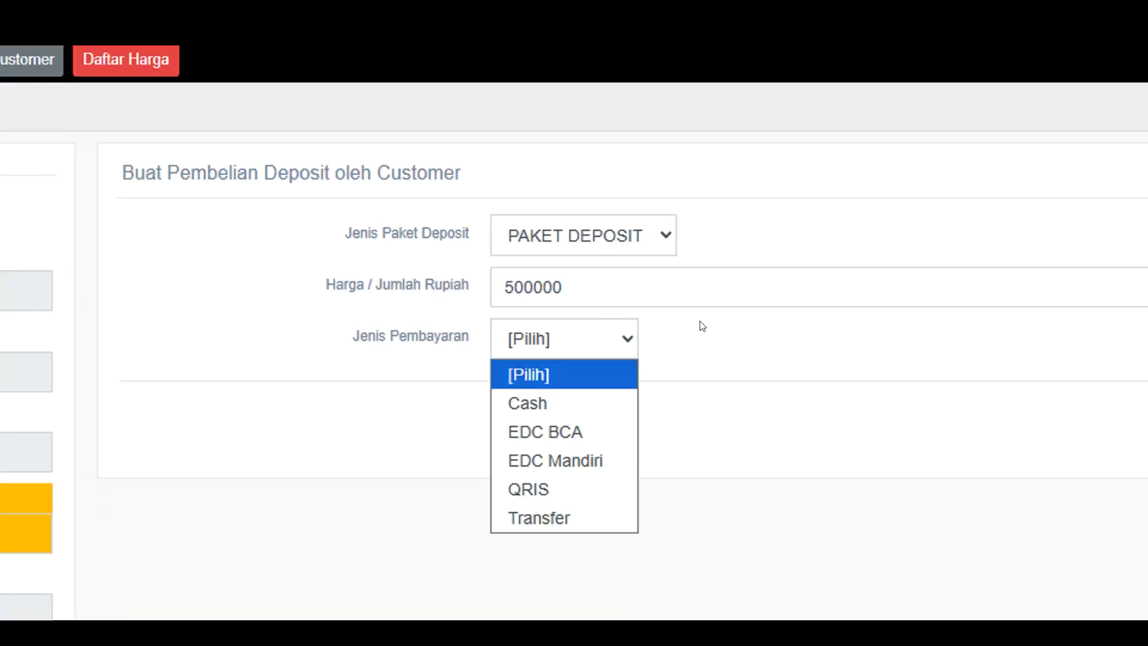
left_click(705, 327)
left_click(553, 357)
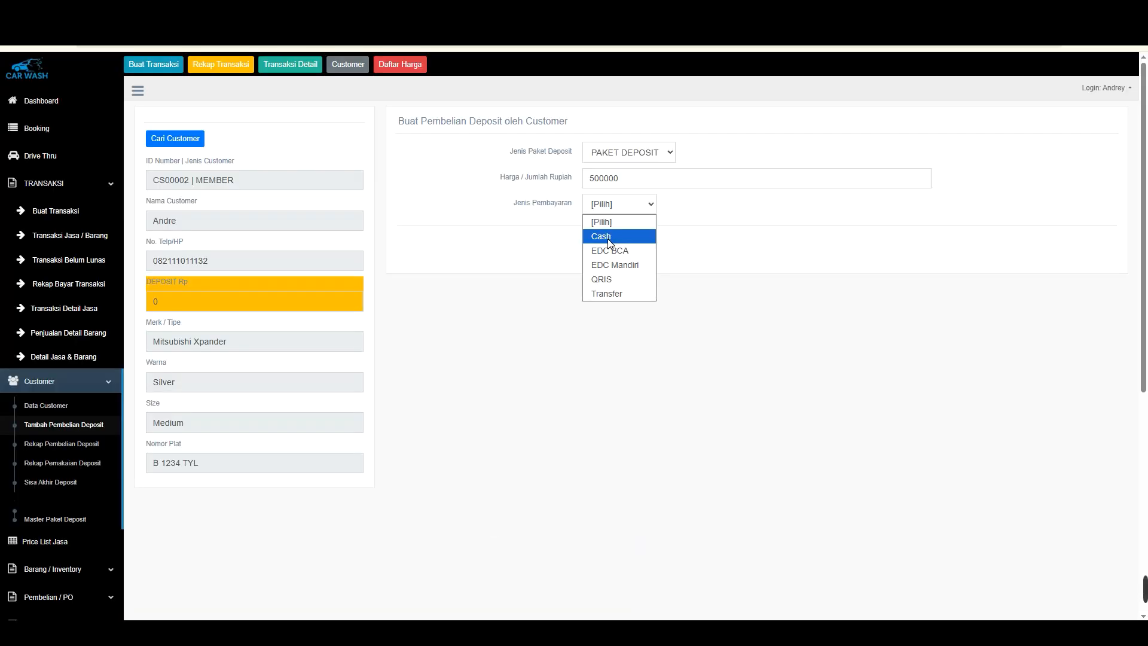
left_click(607, 238)
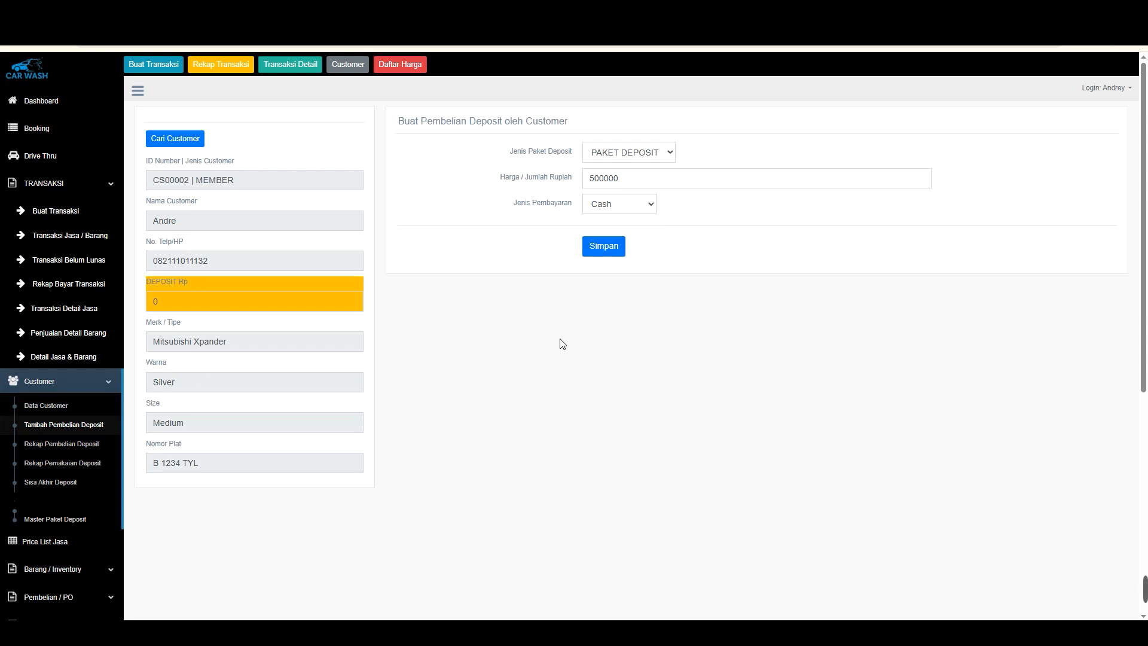
Change the payment type to QRIS and save the deposit purchase, confirming the prompt
left_click(617, 209)
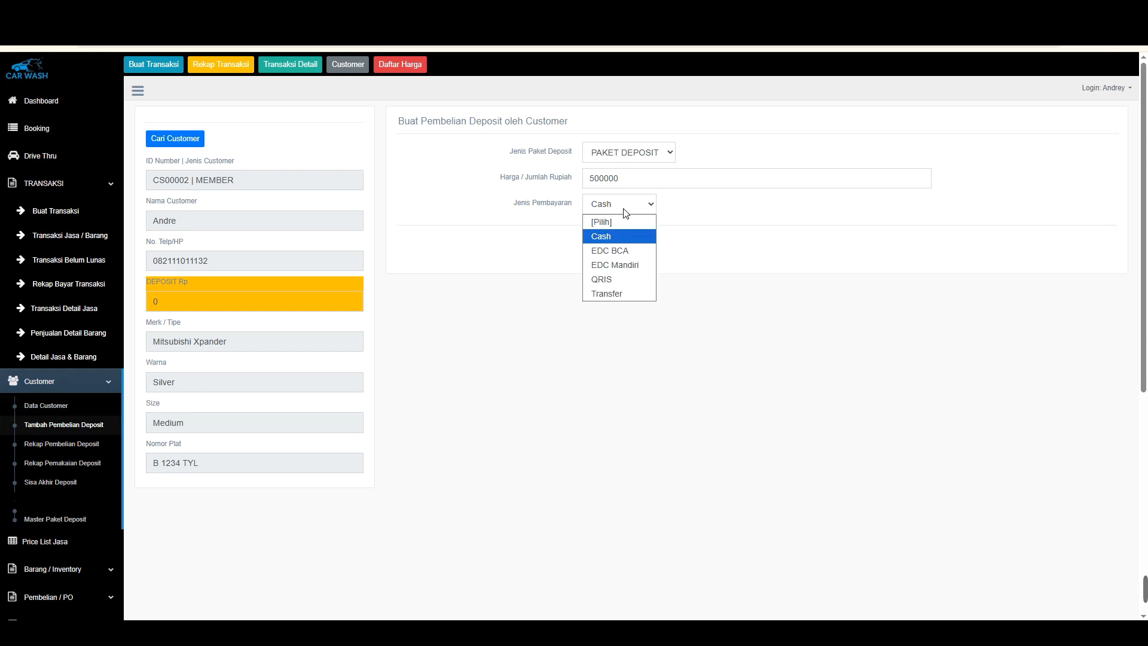
left_click(611, 279)
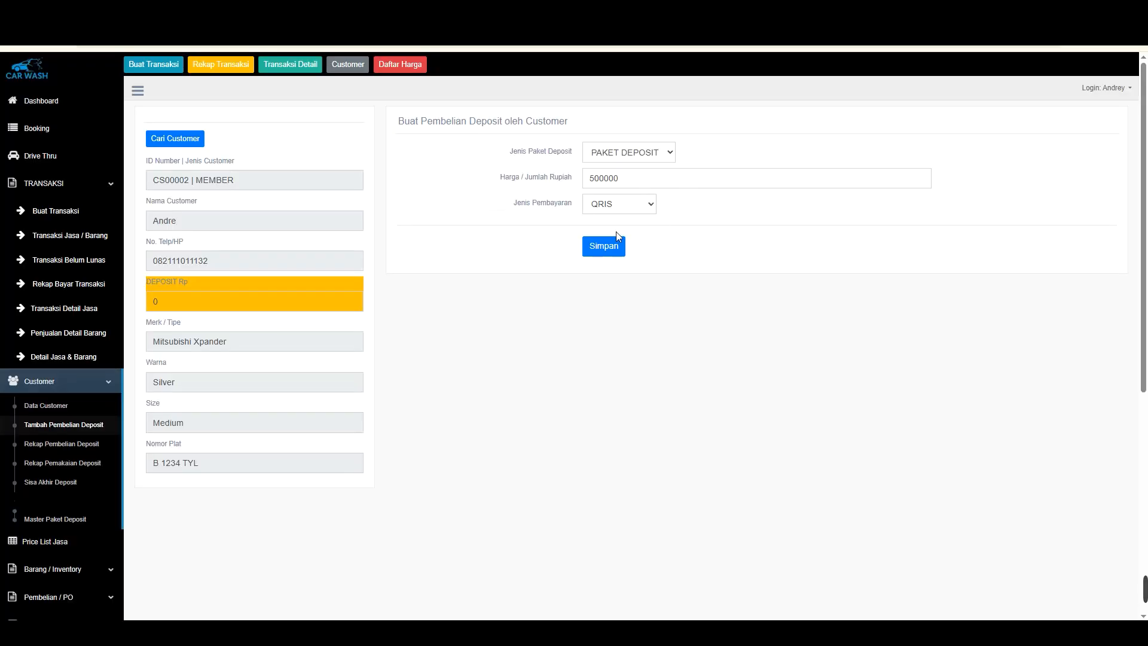
left_click(610, 249)
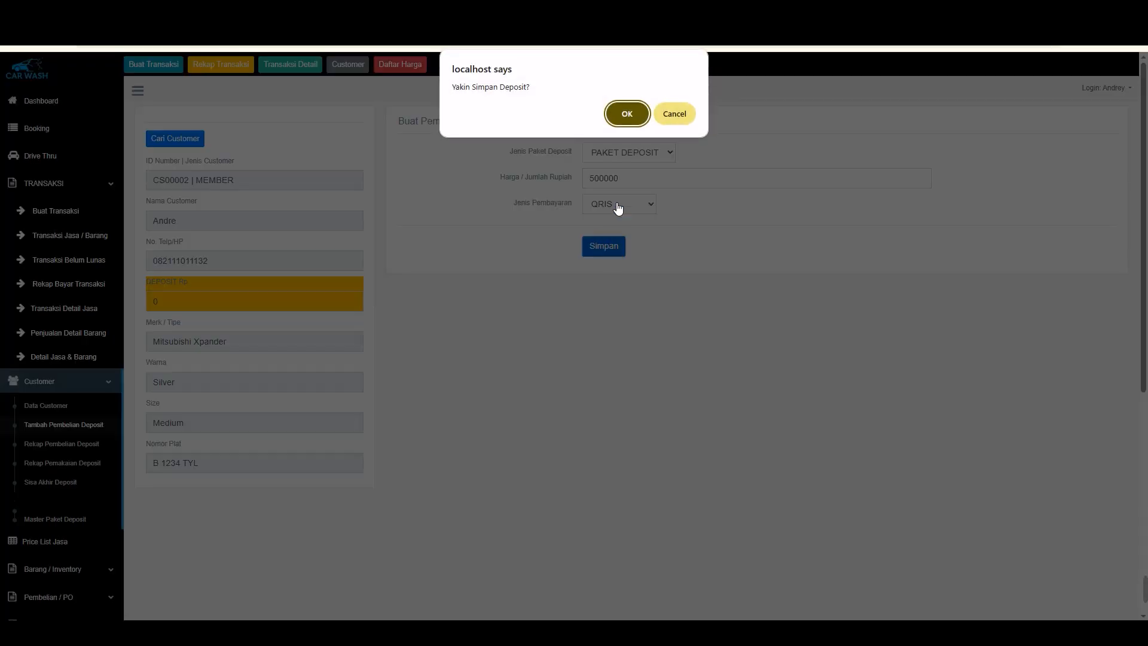
left_click(626, 113)
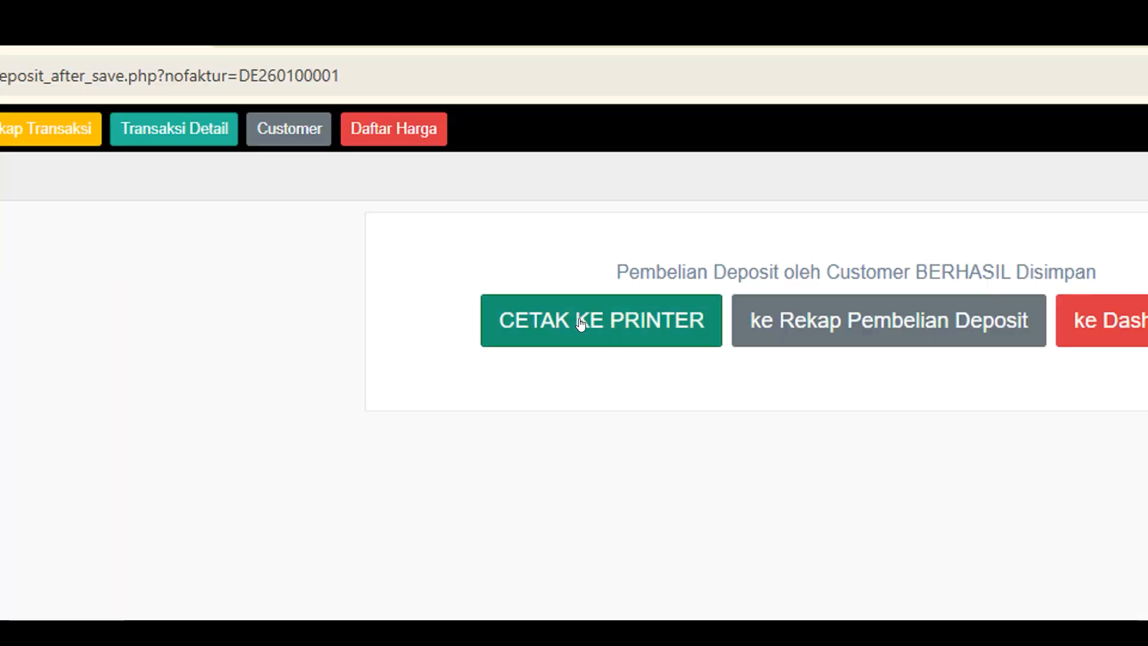
Open the printable deposit purchase receipt and review its details
left_click(499, 160)
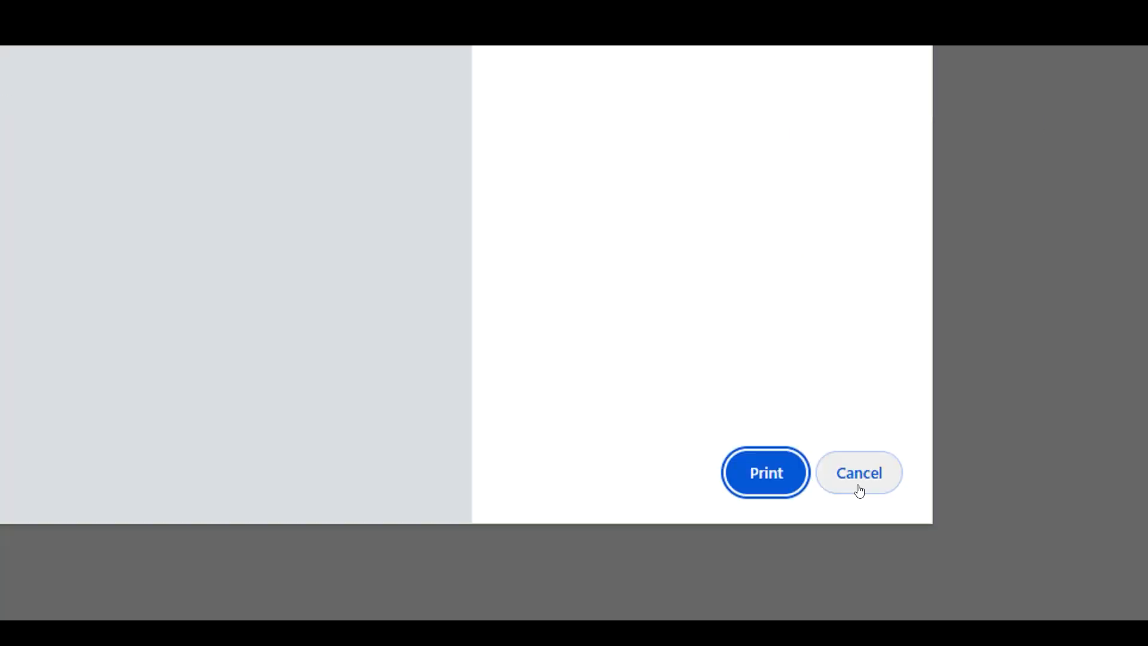
left_click(859, 489)
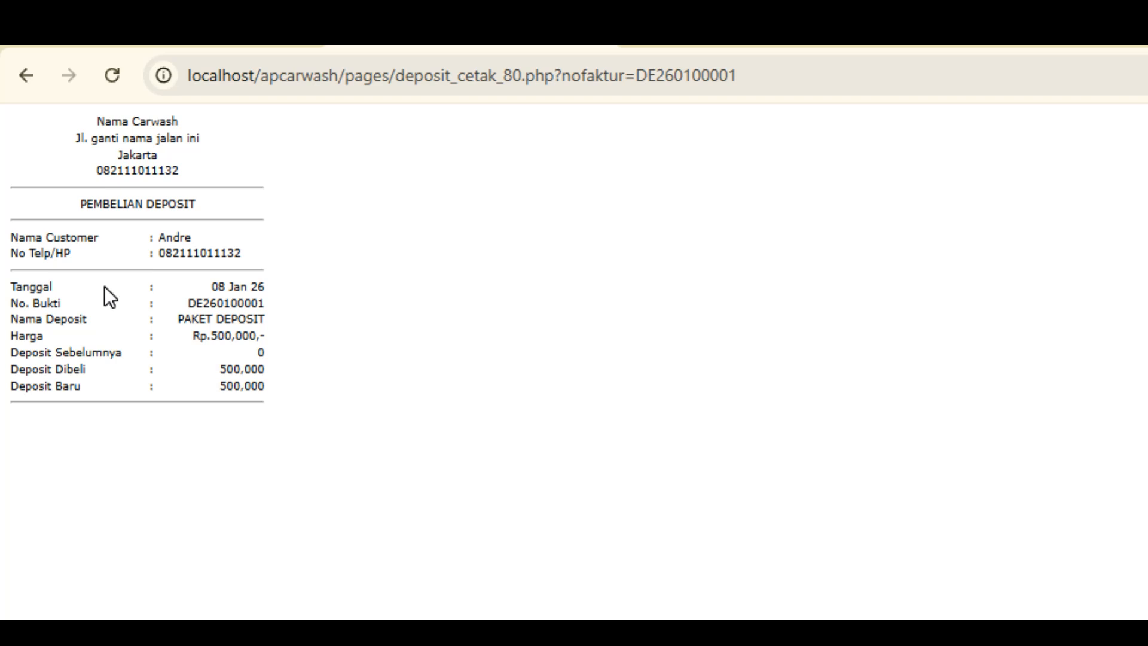
left_click(237, 330)
left_click_drag(234, 369, 250, 362)
left_click(249, 362)
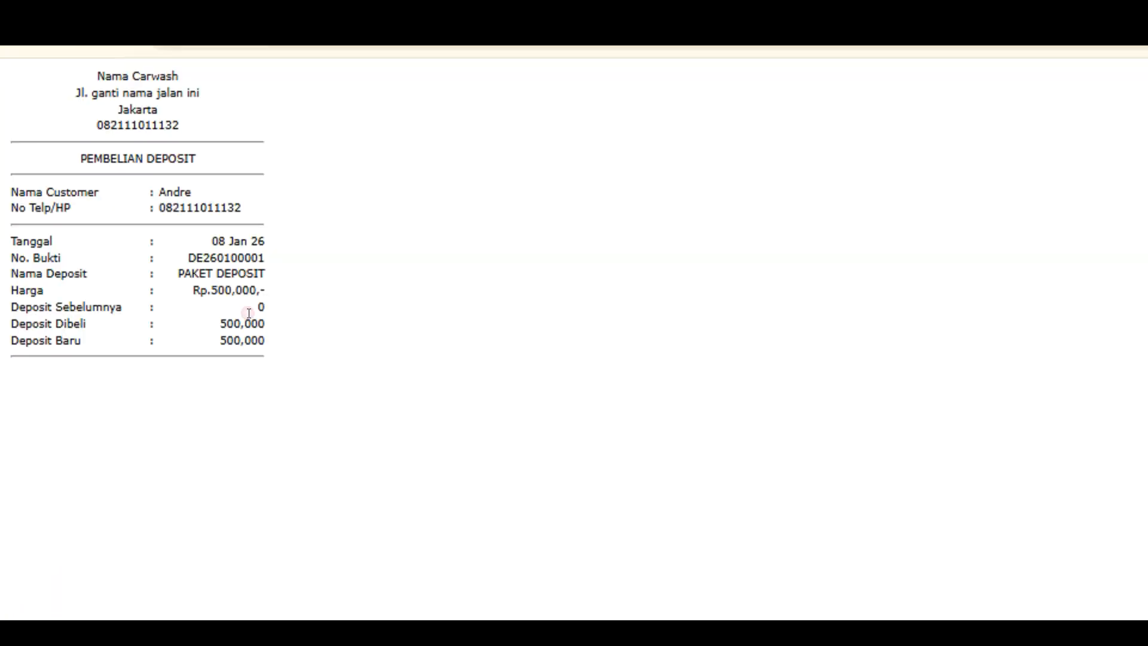
Return to the confirmation page and open the deposit purchase recap
left_click(111, 192)
left_click(6, 38)
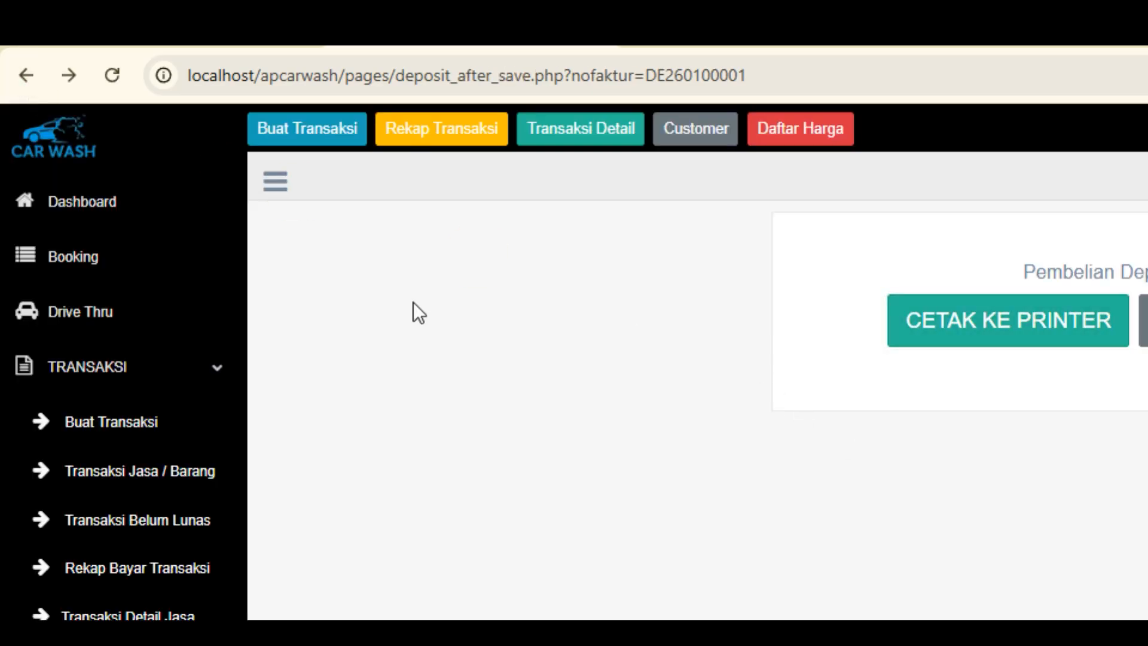
left_click(622, 159)
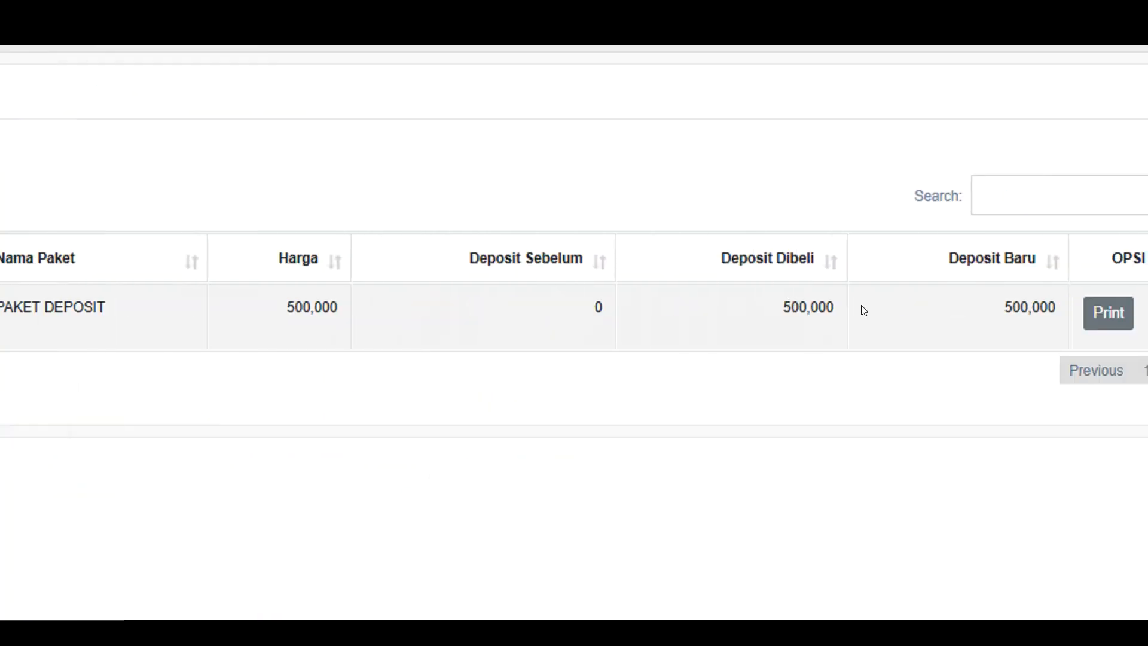
Review the package, price and deposit columns of the entry in the deposit purchase recap
left_click_drag(747, 307, 836, 308)
left_click(975, 296)
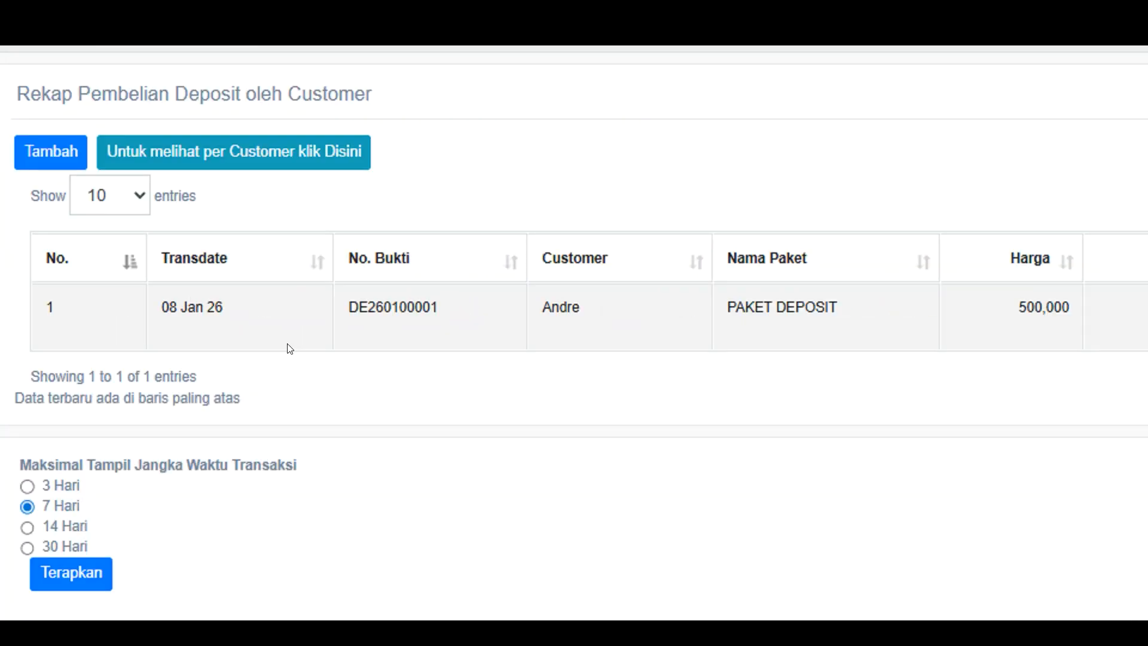
left_click_drag(372, 307, 1147, 294)
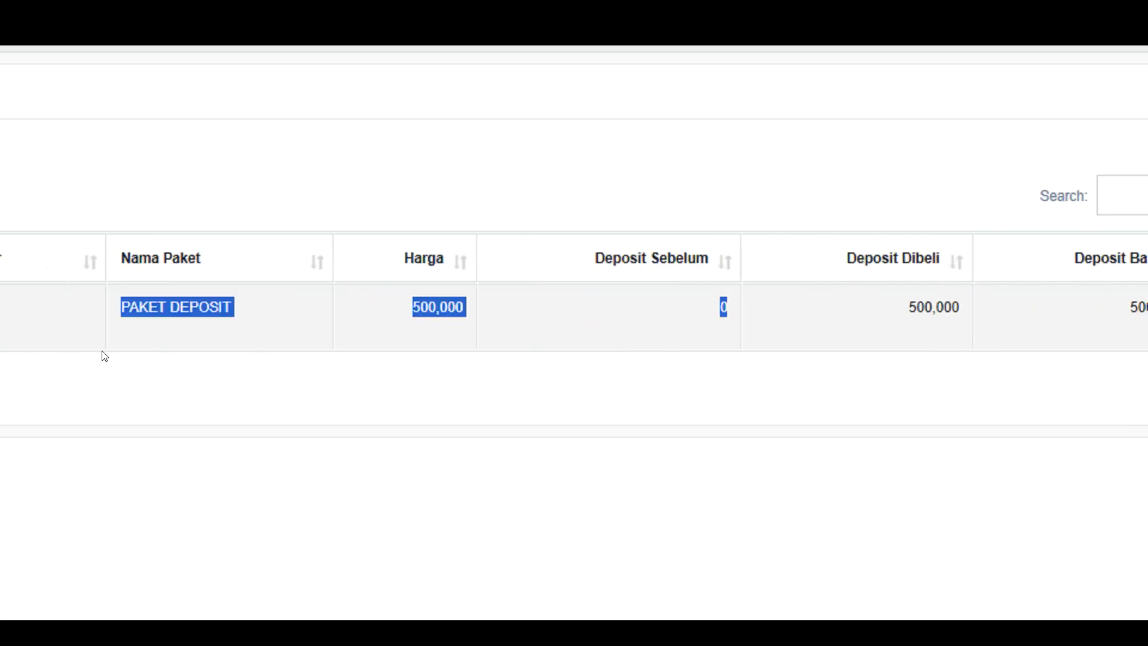
left_click(577, 369)
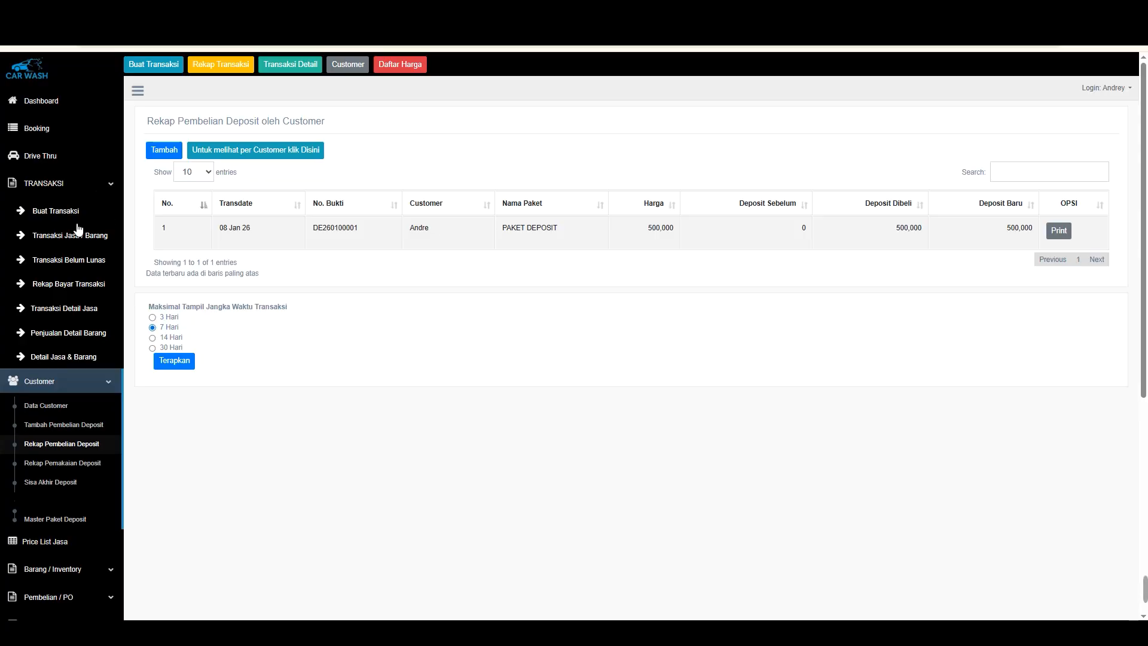
Start a new transaction and select the member customer with the Mitsubishi Xpander, checking their deposit balance
left_click(68, 215)
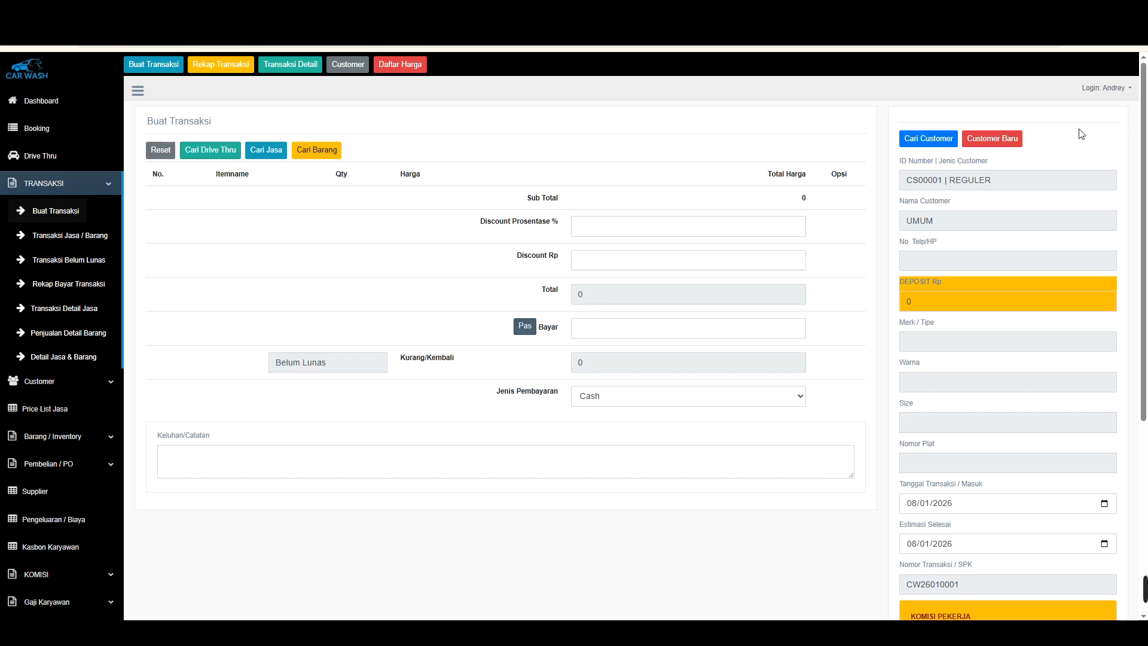
left_click(942, 137)
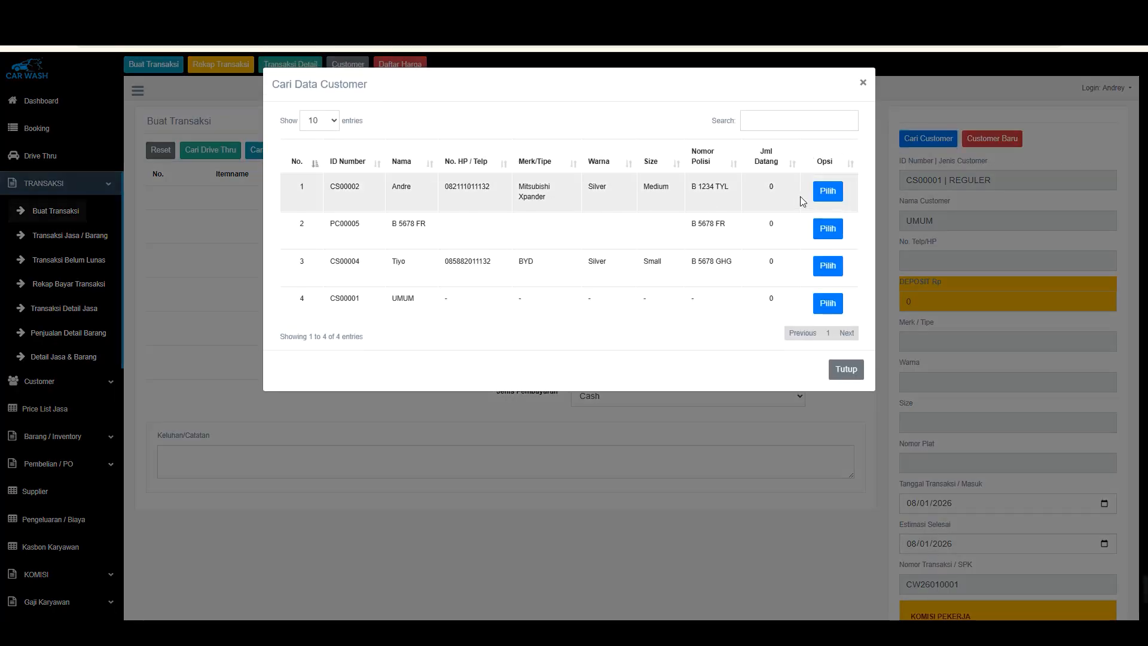
left_click(838, 190)
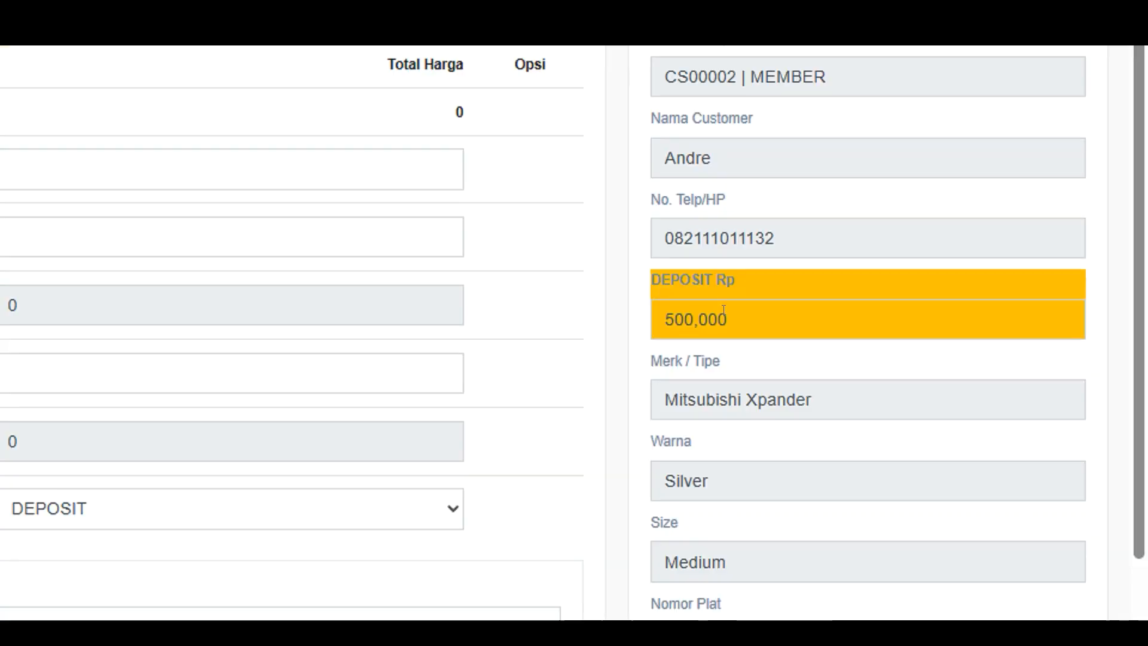
left_click_drag(957, 309, 898, 276)
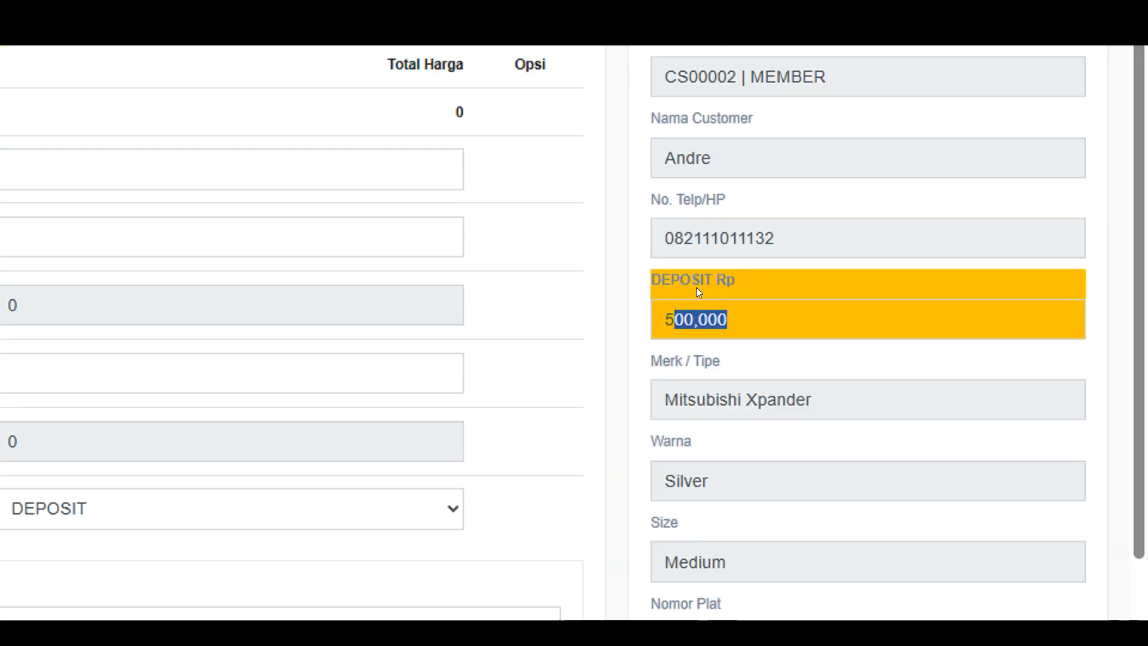
left_click(720, 318)
left_click_drag(664, 318, 732, 316)
left_click(739, 313)
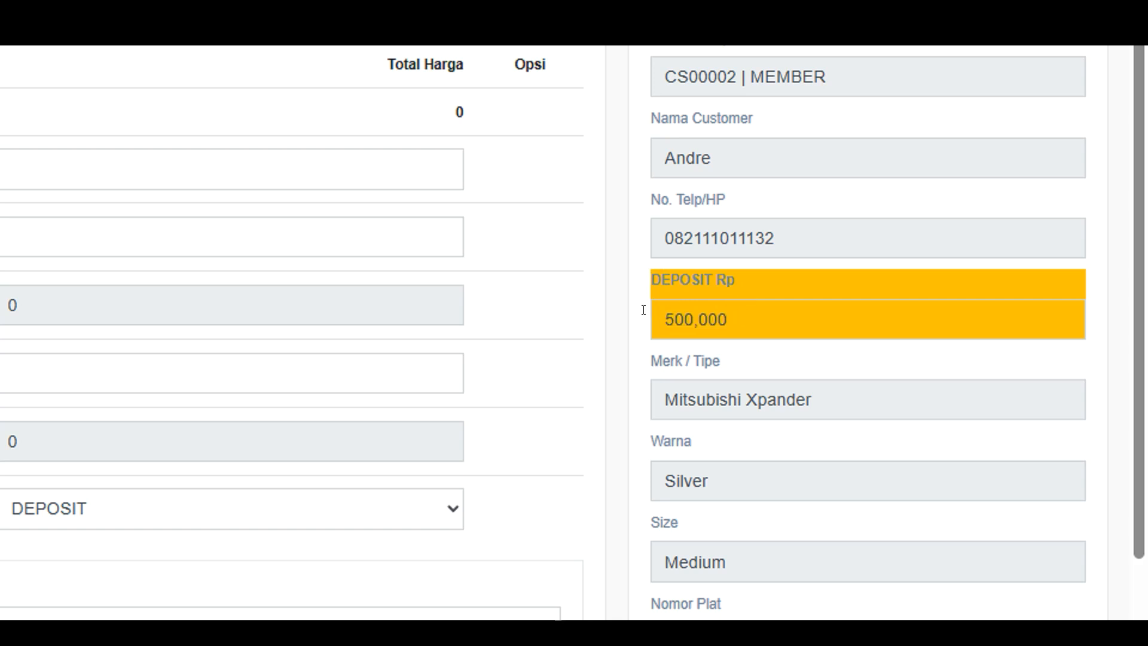
Add the PAKET 1 Cuci Salju service to the transaction
left_click(267, 150)
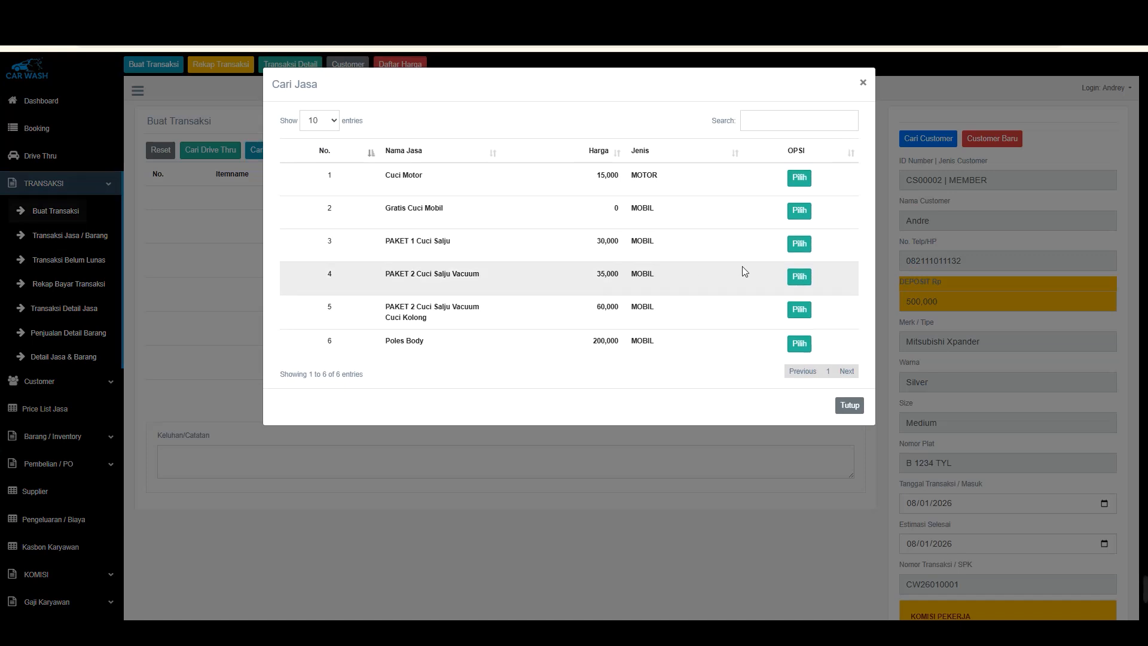
left_click(799, 245)
scroll(709, 252, "down", 3)
scroll(710, 252, "up", 3)
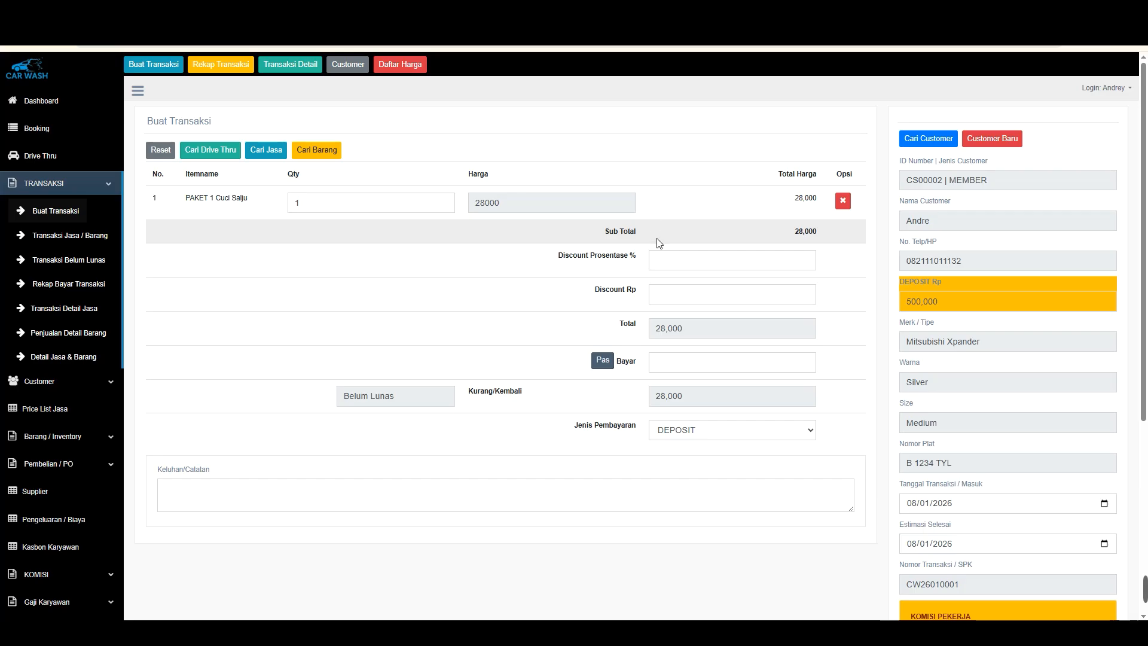
left_click_drag(694, 330, 707, 309)
scroll(718, 300, "down", 2)
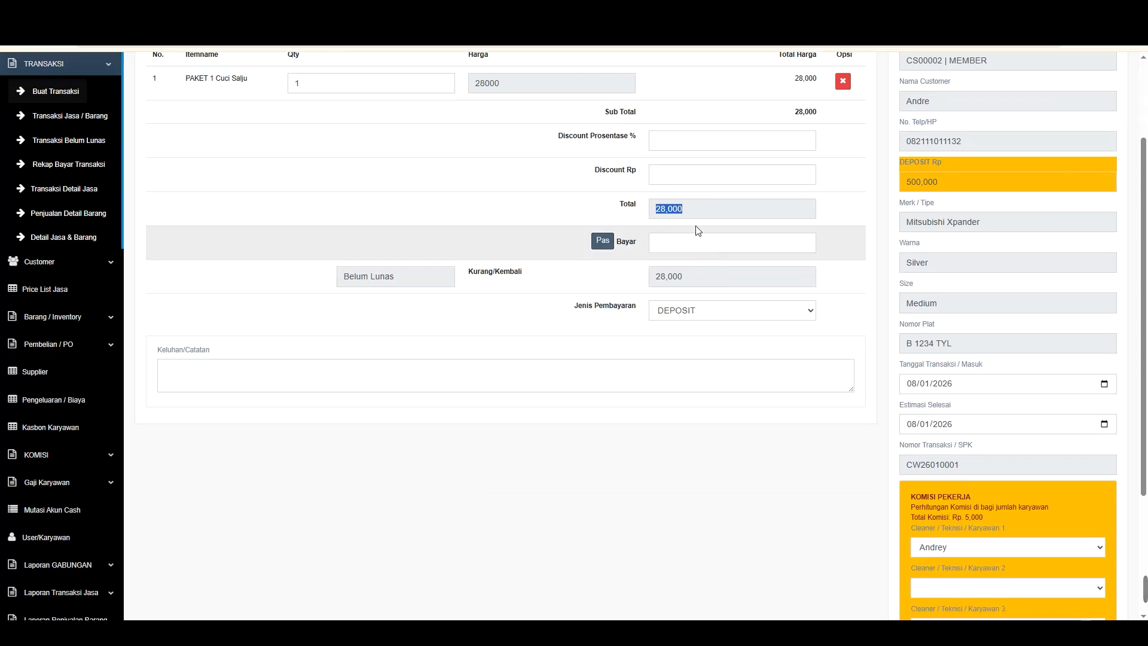
Fill the payment with the exact total and keep the payment type as DEPOSIT
left_click(602, 241)
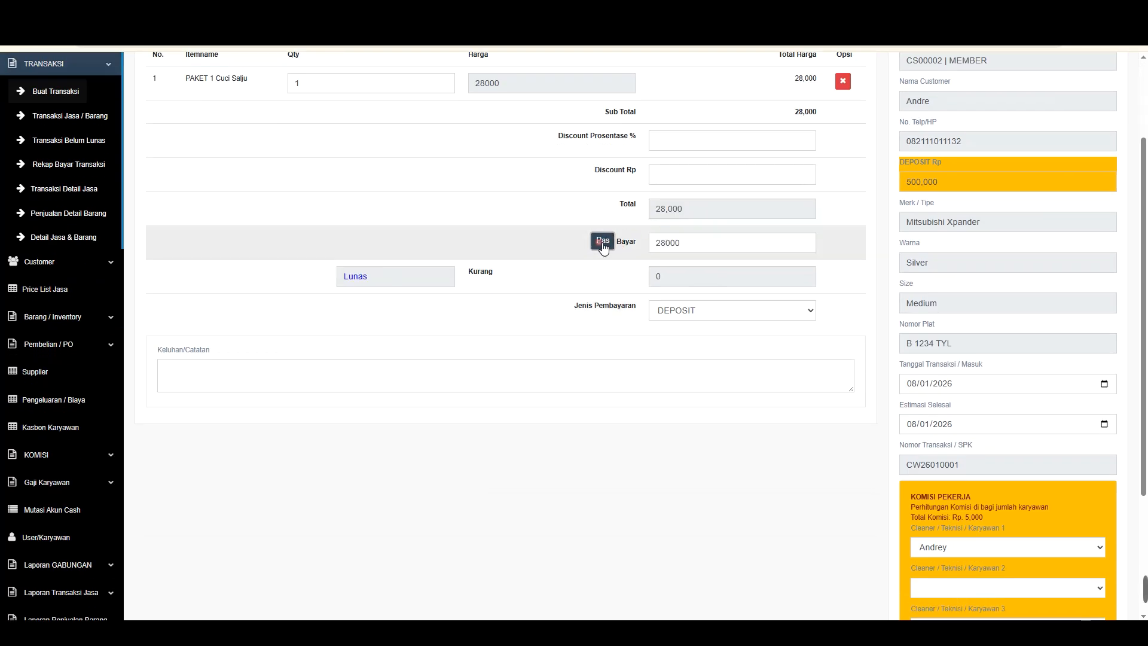
scroll(839, 191, "up", 3)
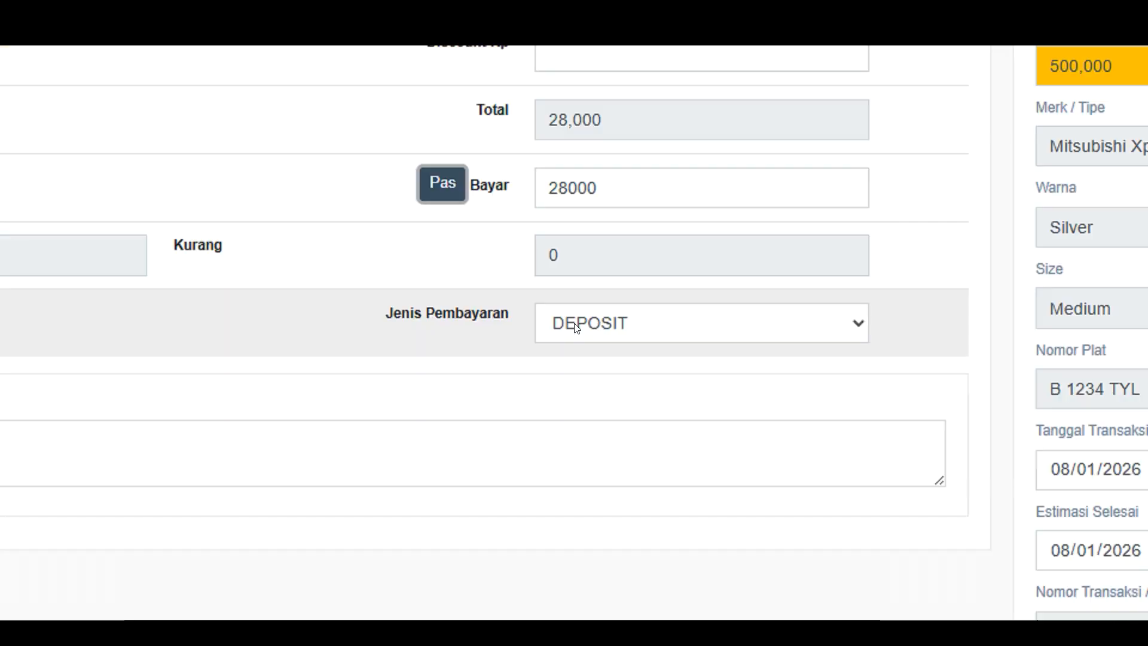
left_click(673, 426)
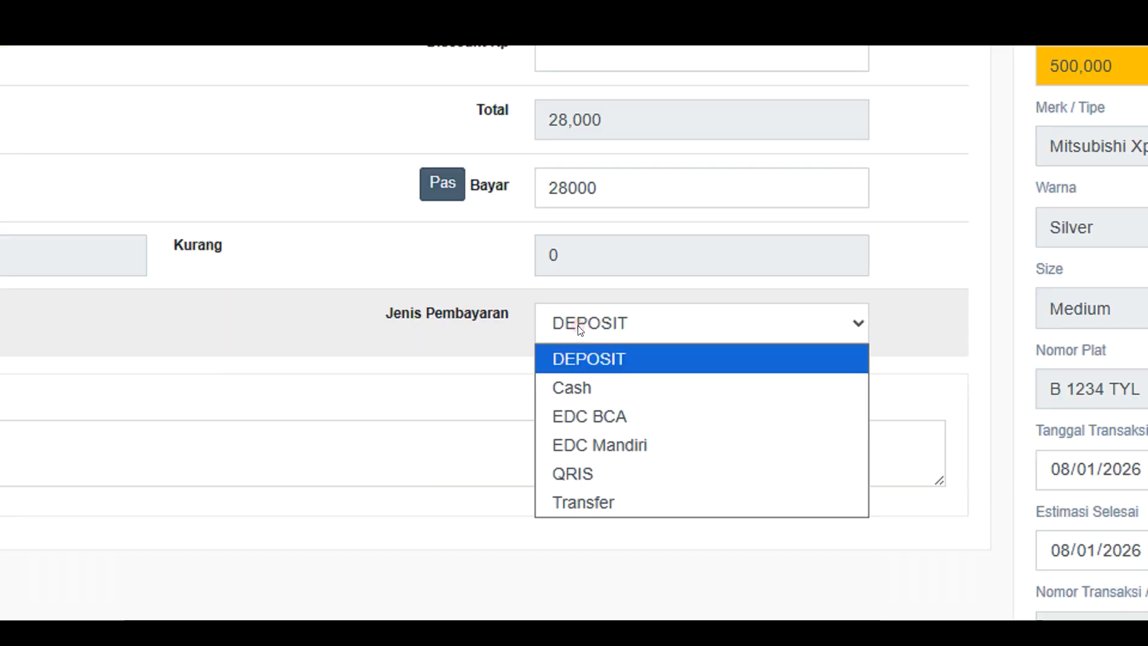
left_click(570, 357)
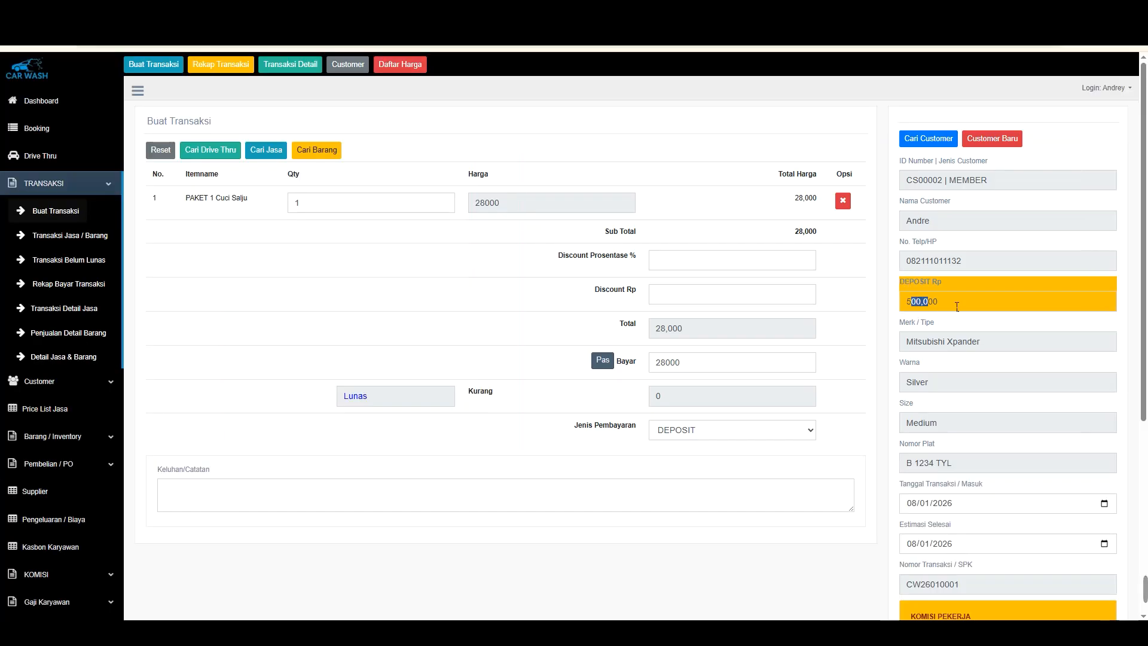
left_click(744, 393)
left_click(703, 433)
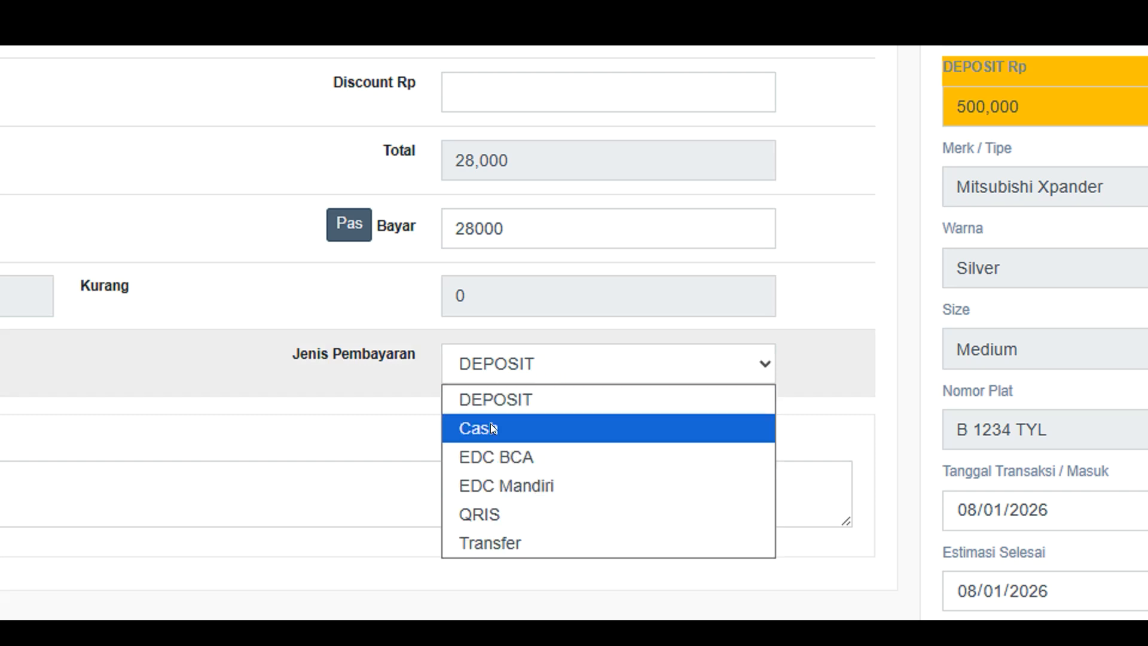
left_click(494, 399)
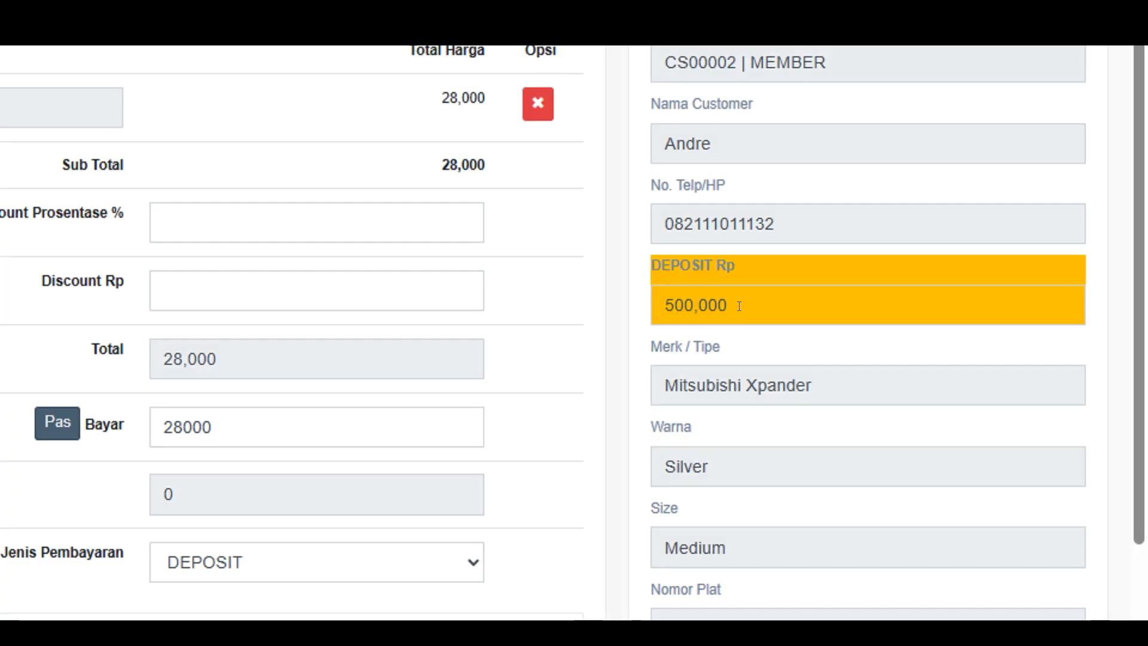
Save the transaction paid by DEPOSIT, confirming the prompt
left_click_drag(961, 300, 922, 293)
left_click_drag(696, 288, 684, 287)
left_click(614, 300)
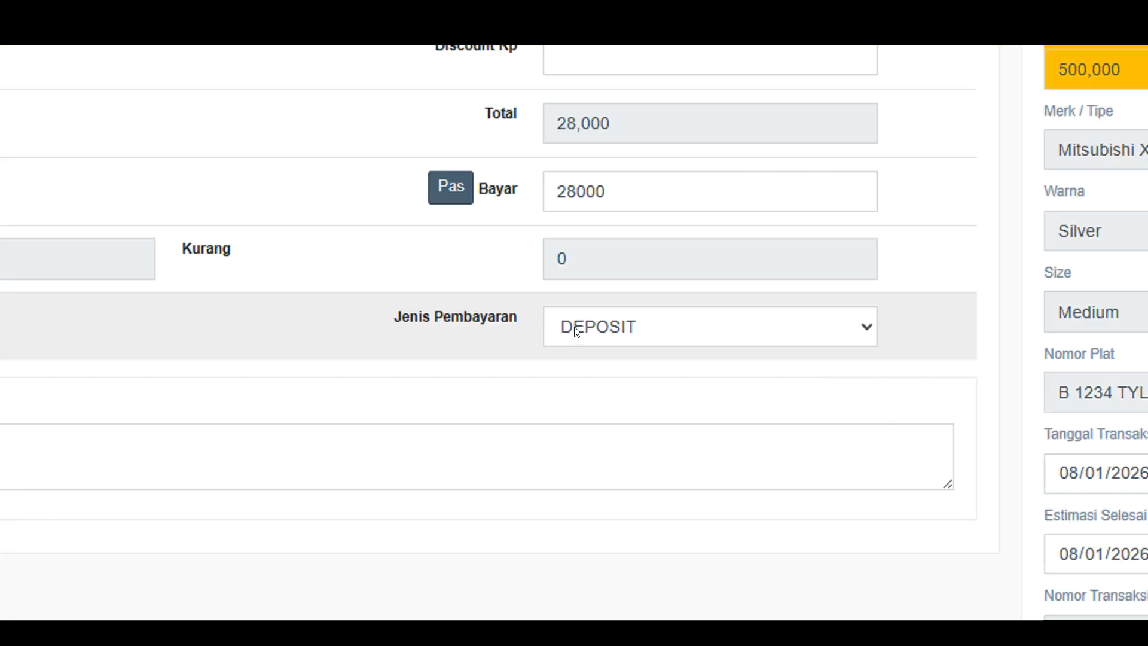
left_click(576, 330)
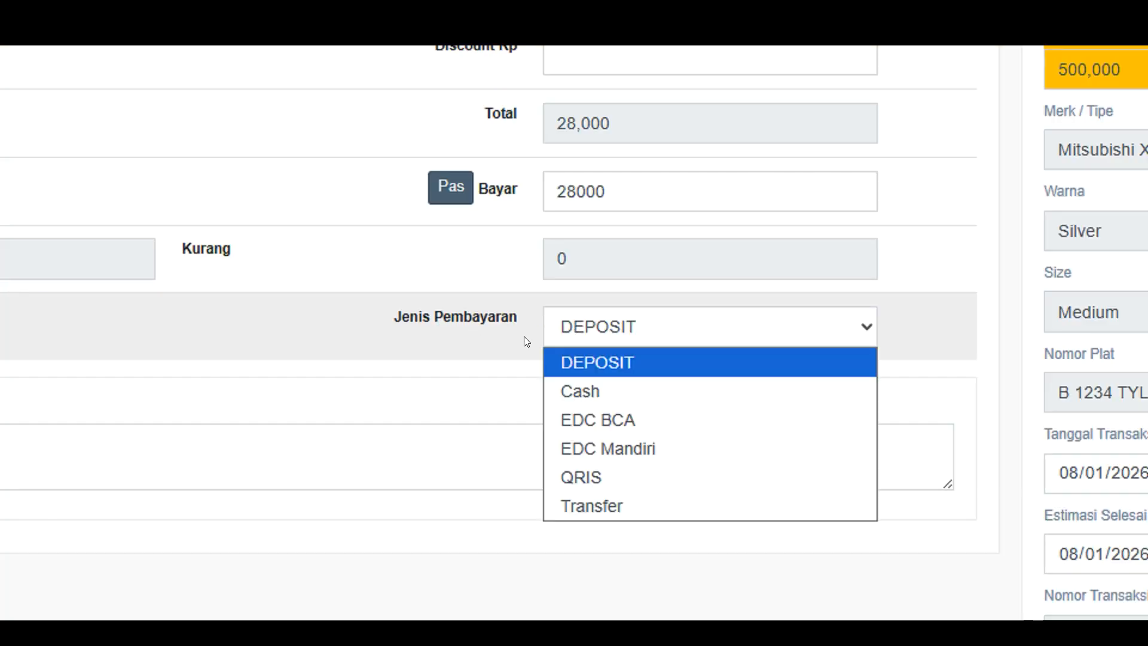
left_click(591, 361)
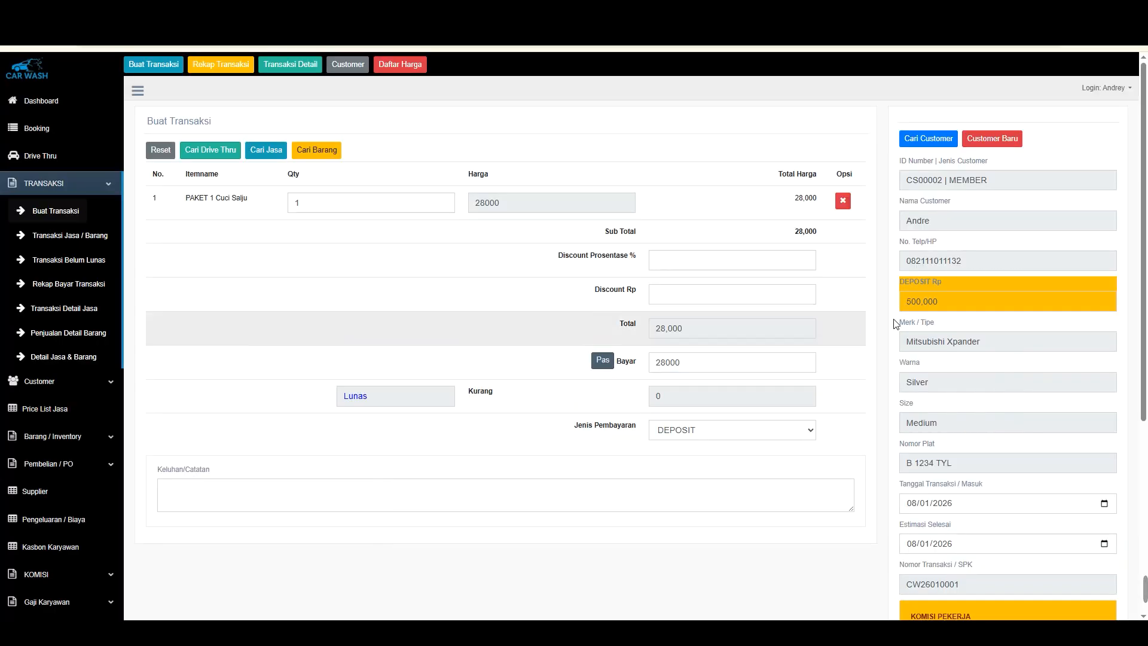
left_click_drag(938, 303, 866, 299)
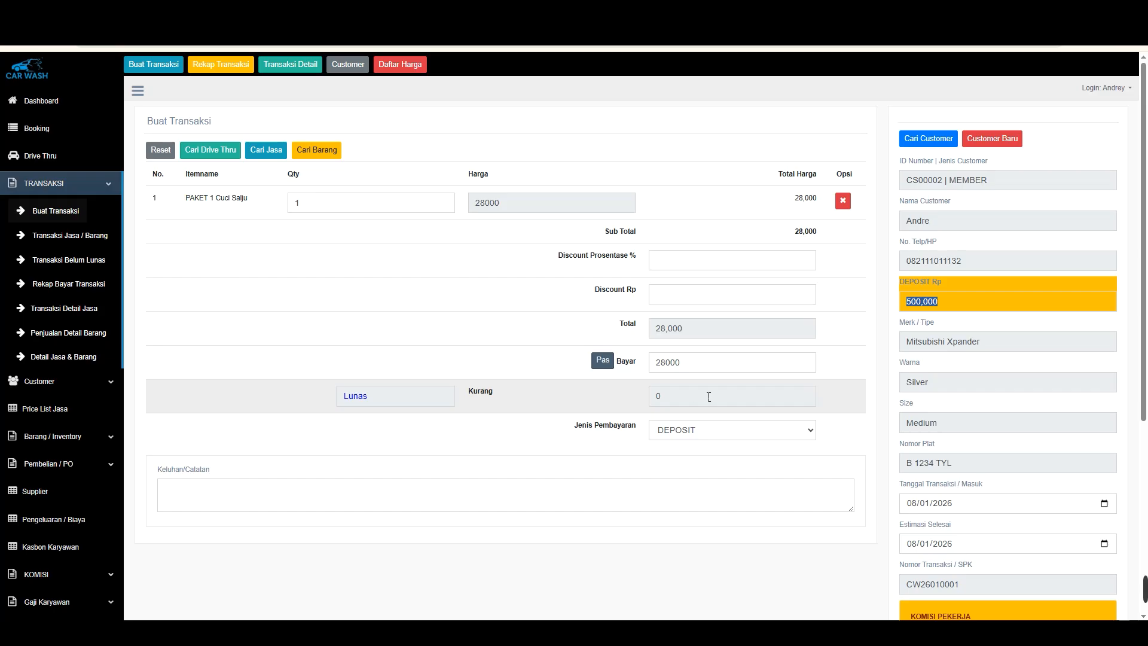
scroll(960, 537, "down", 5)
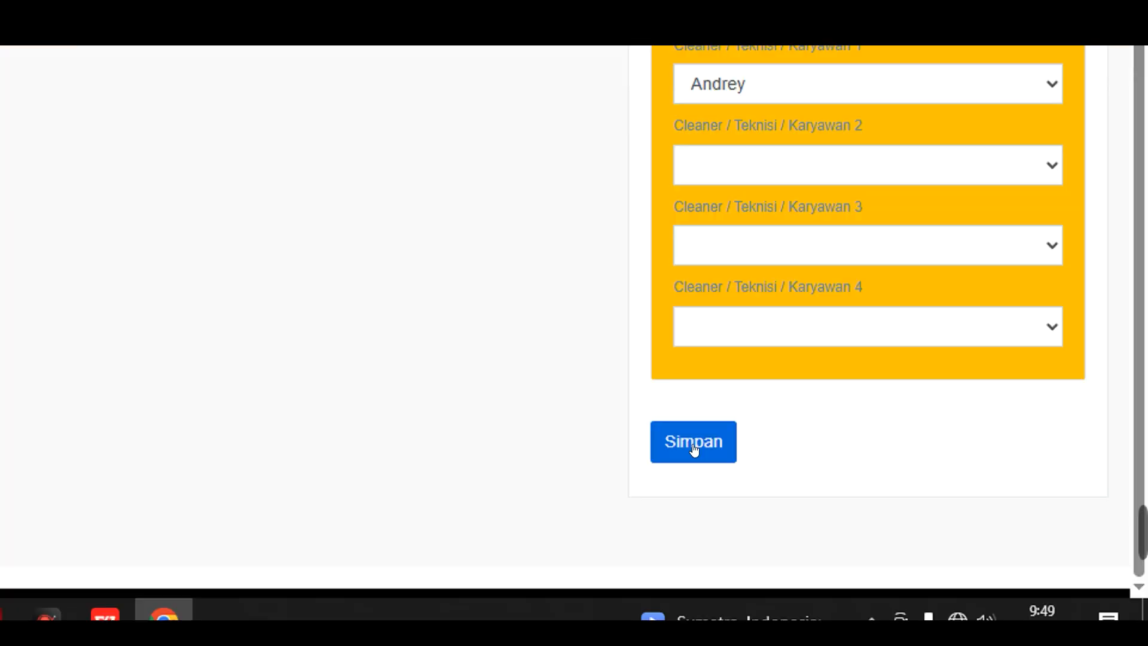
left_click(694, 449)
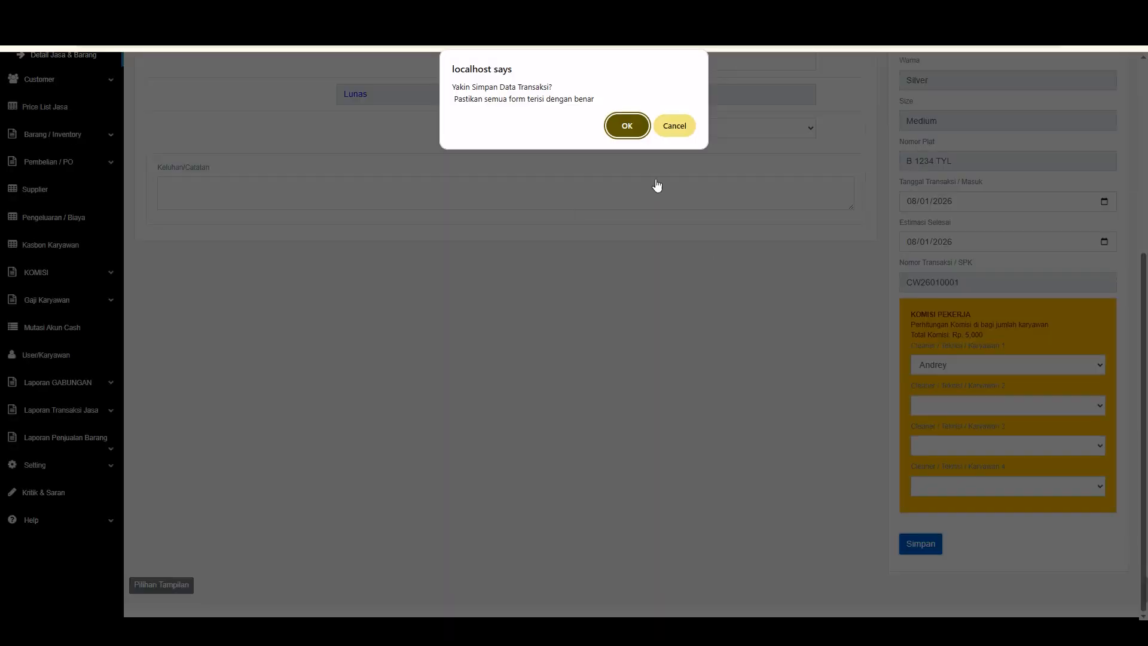
left_click(622, 123)
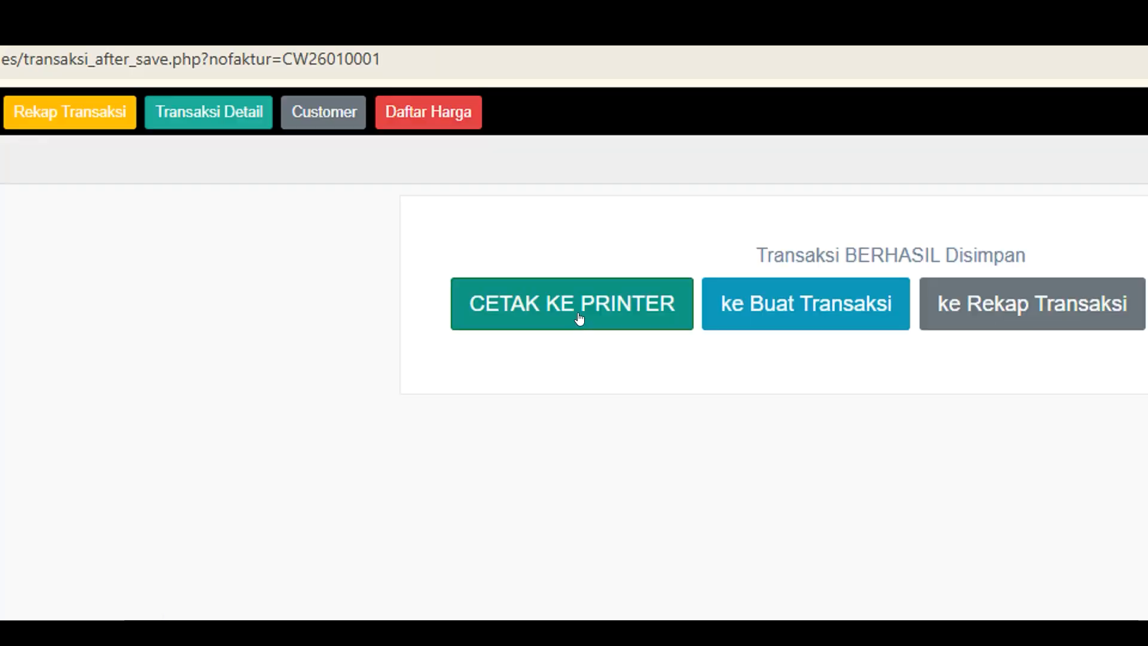
Open the printable transaction receipt and review its deposit before, used and remaining lines
left_click(580, 315)
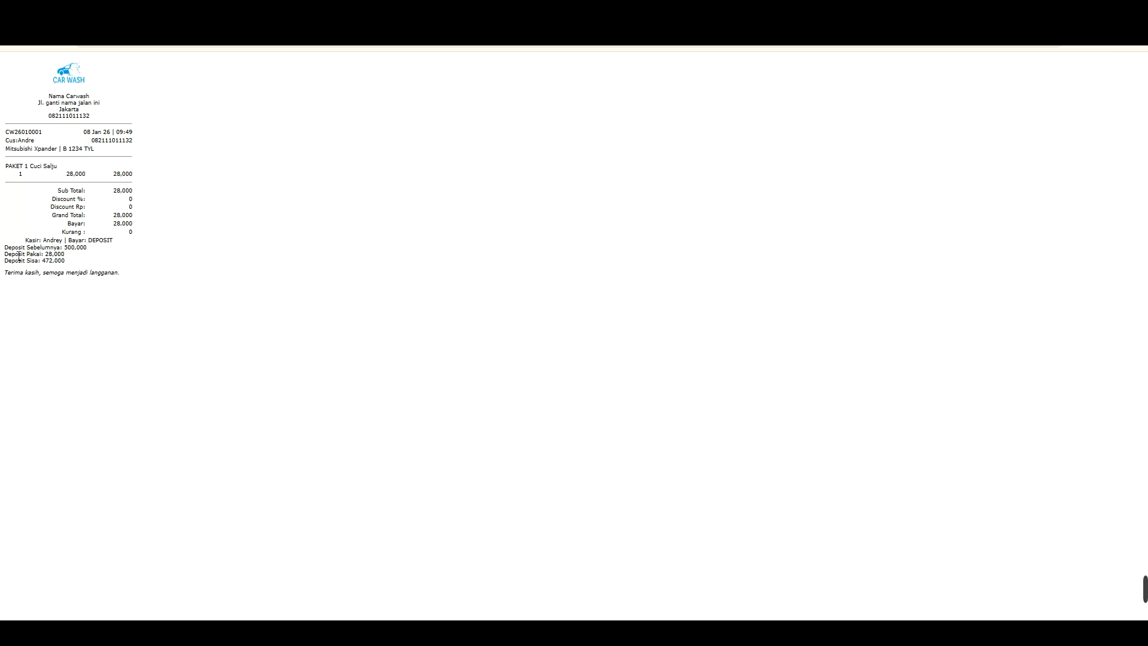
left_click_drag(42, 313, 154, 310)
left_click(159, 310)
left_click_drag(30, 325, 128, 327)
left_click(124, 323)
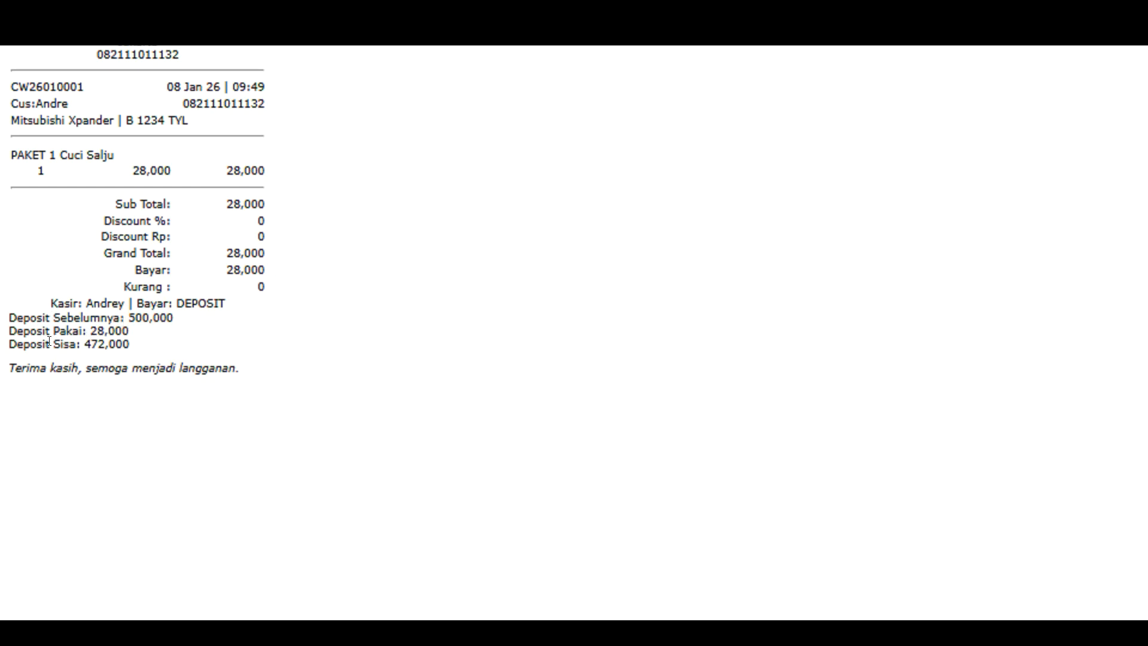
left_click_drag(47, 337, 89, 331)
left_click(111, 326)
left_click(20, 46)
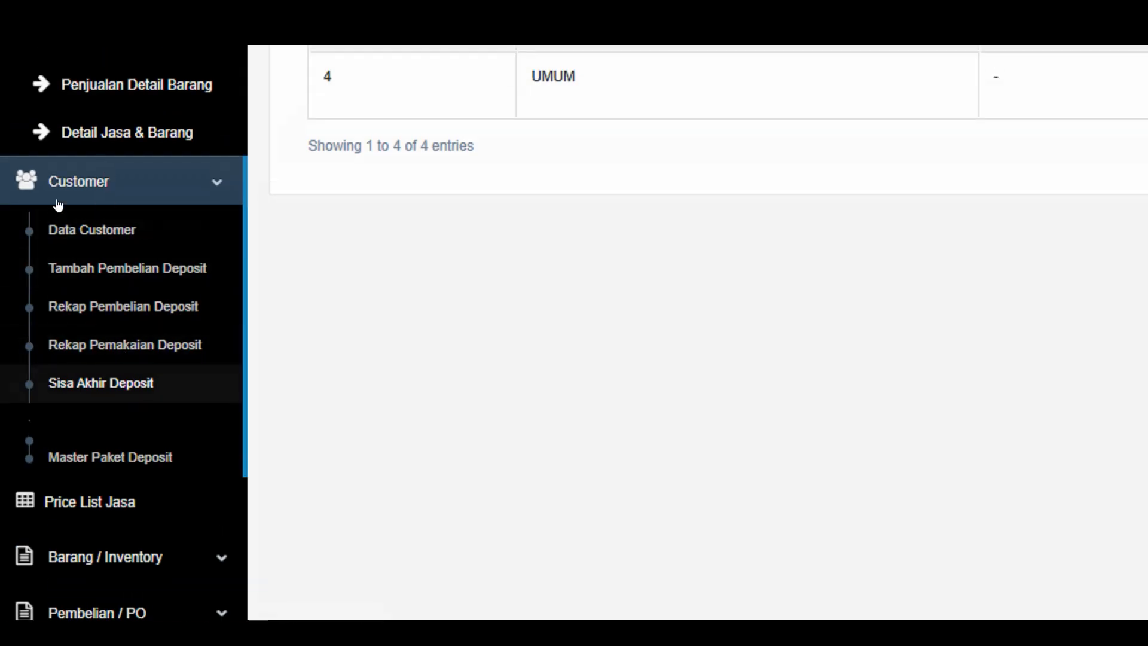
Open the remaining deposit report and review the customer's final deposit balance
left_click(40, 385)
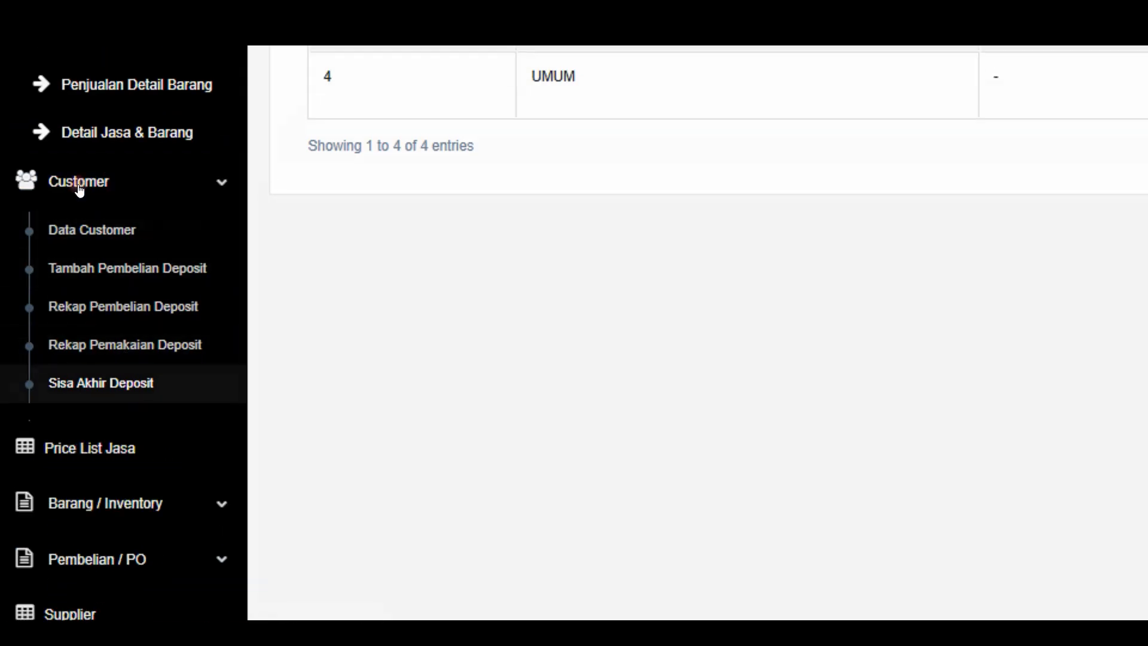
left_click(78, 188)
scroll(91, 160, "up", 1)
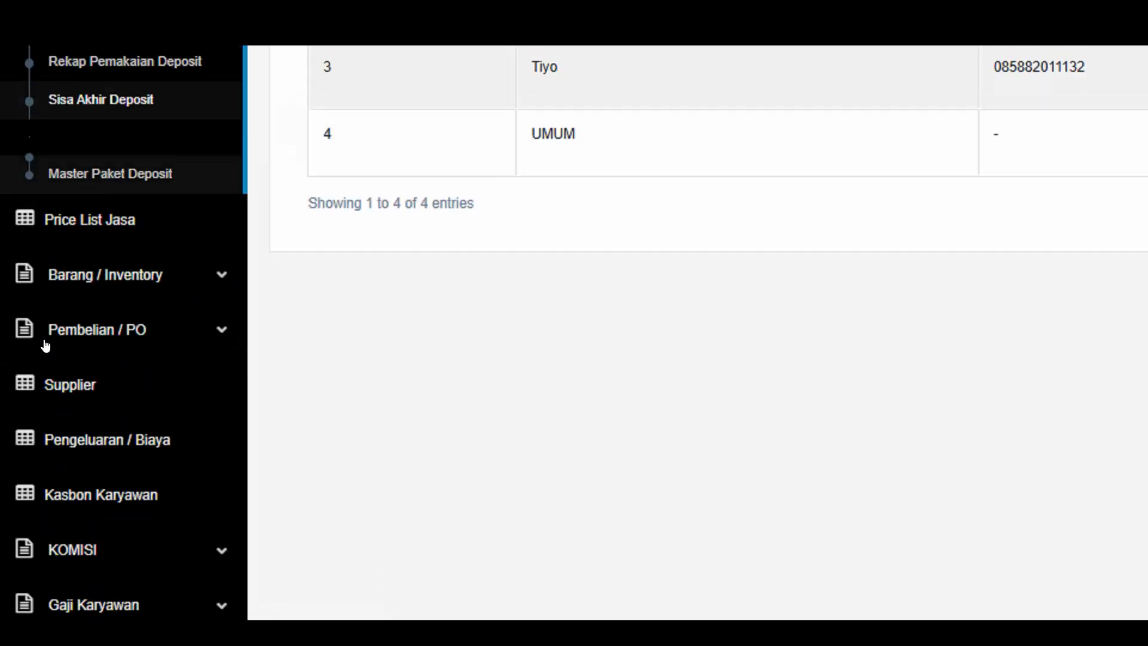
left_click(105, 106)
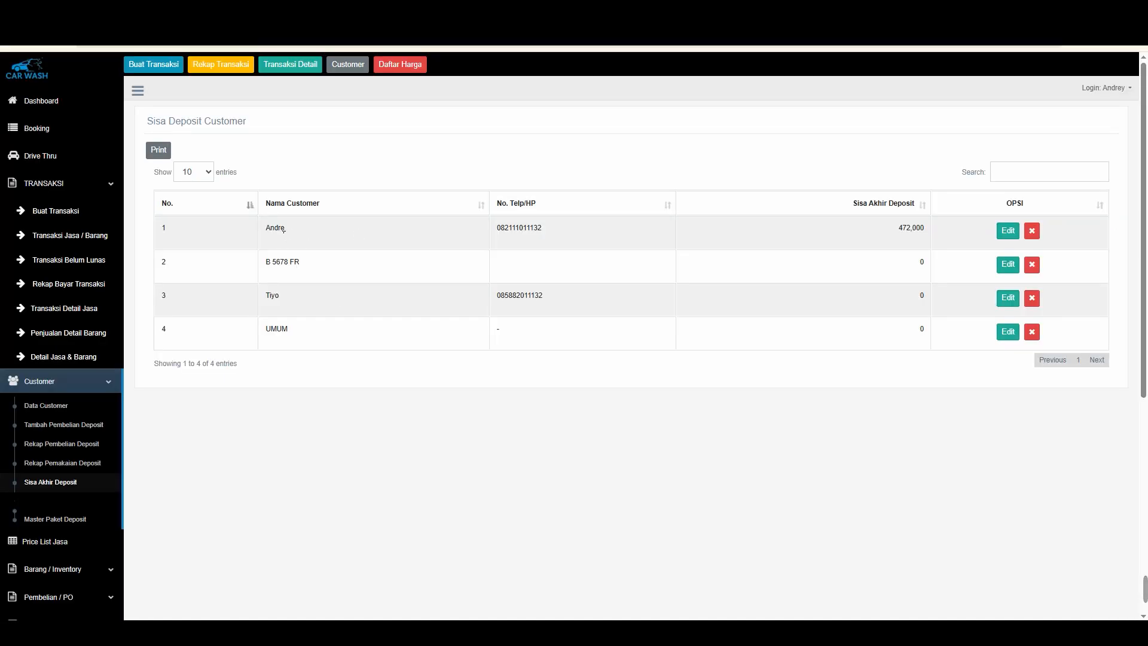
left_click_drag(279, 230, 911, 231)
left_click(902, 232)
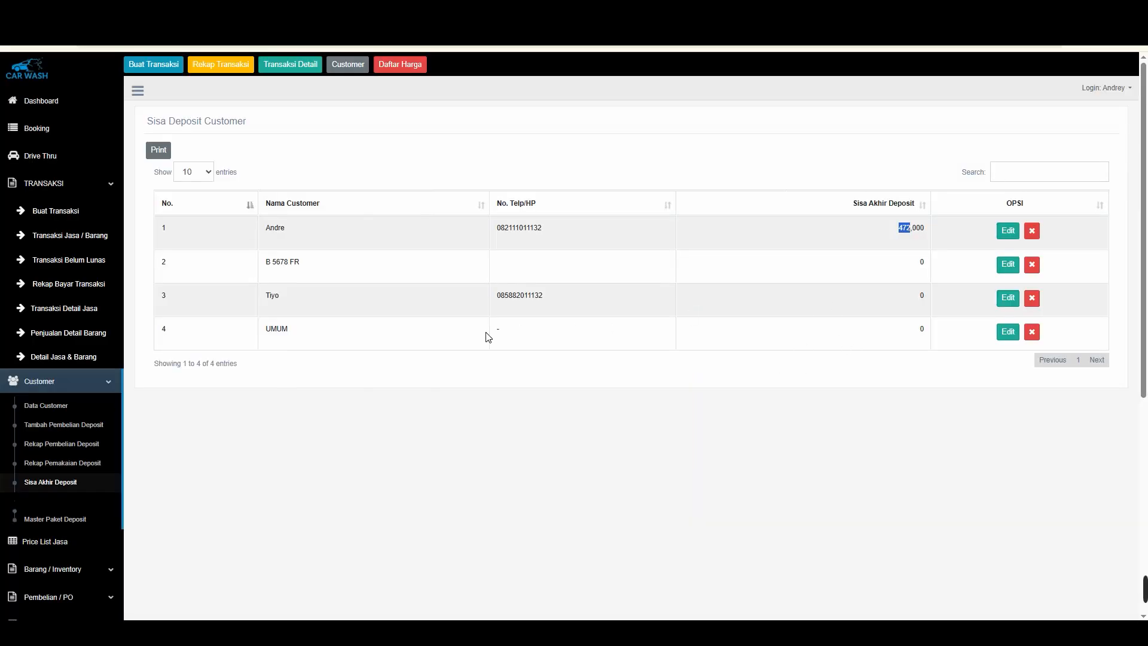
left_click(487, 336)
Open the deposit usage recap for the member customer and review its purchase and usage rows
left_click(133, 353)
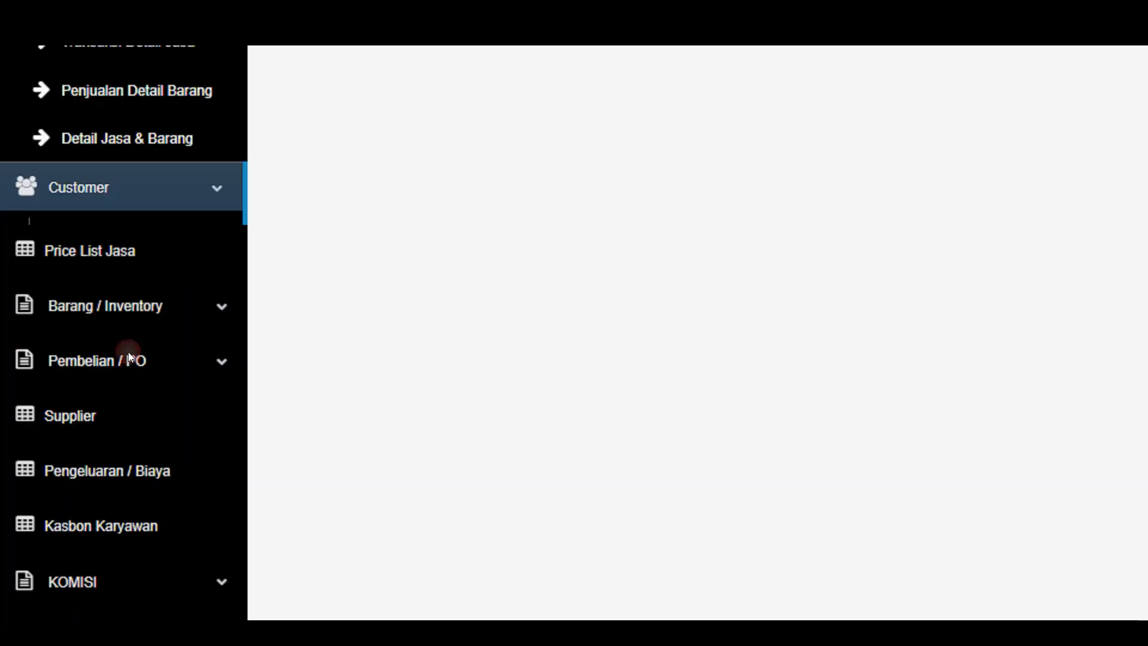
left_click(180, 139)
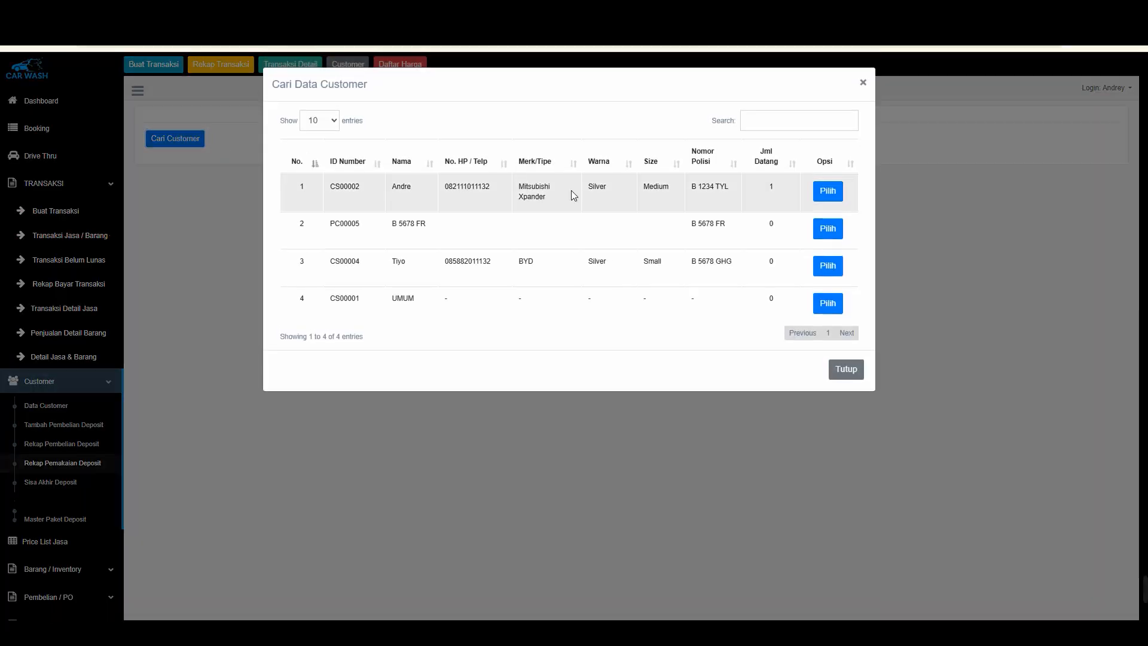
left_click(828, 191)
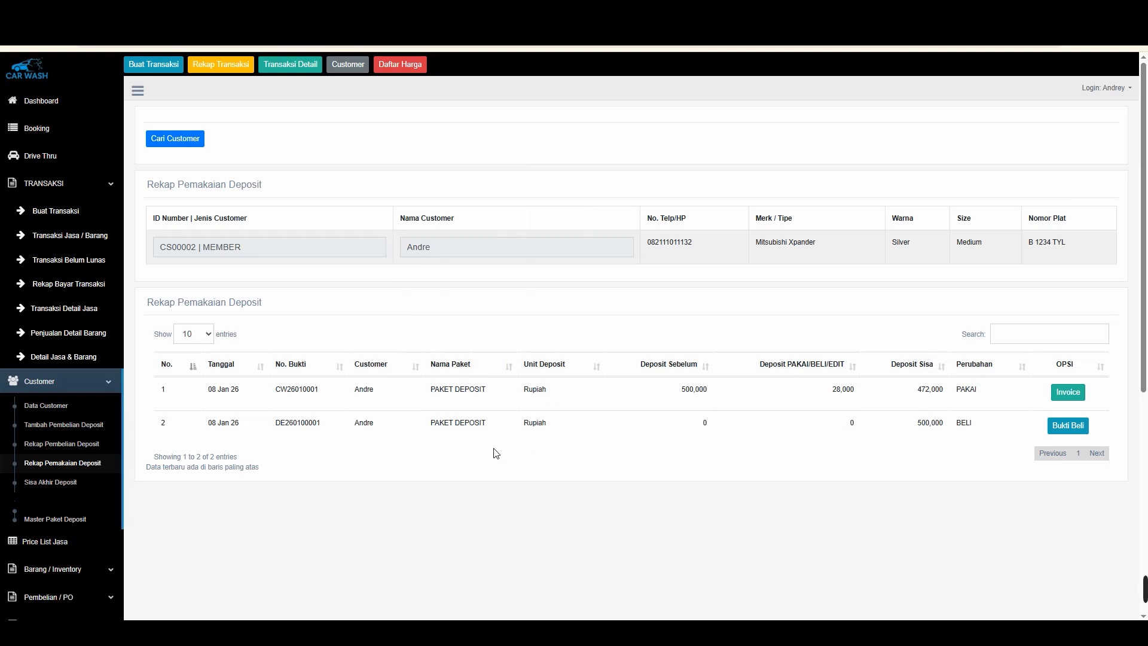
left_click_drag(975, 423, 830, 389)
left_click(872, 416)
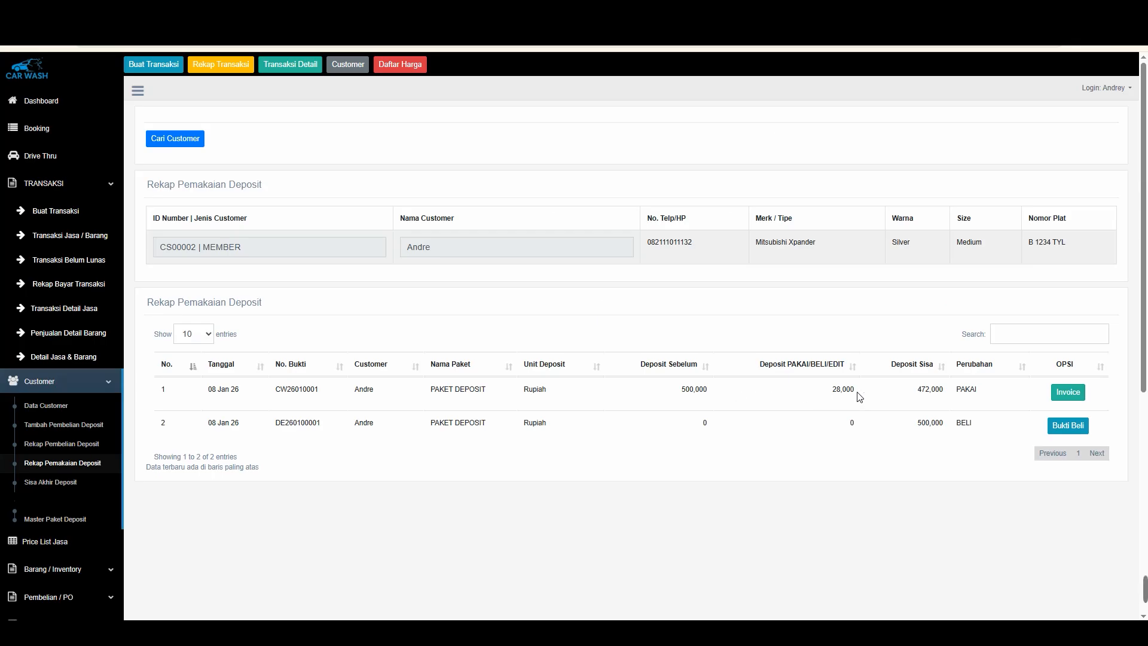
left_click(856, 389)
left_click(830, 390)
left_click_drag(929, 396, 938, 391)
left_click(938, 392)
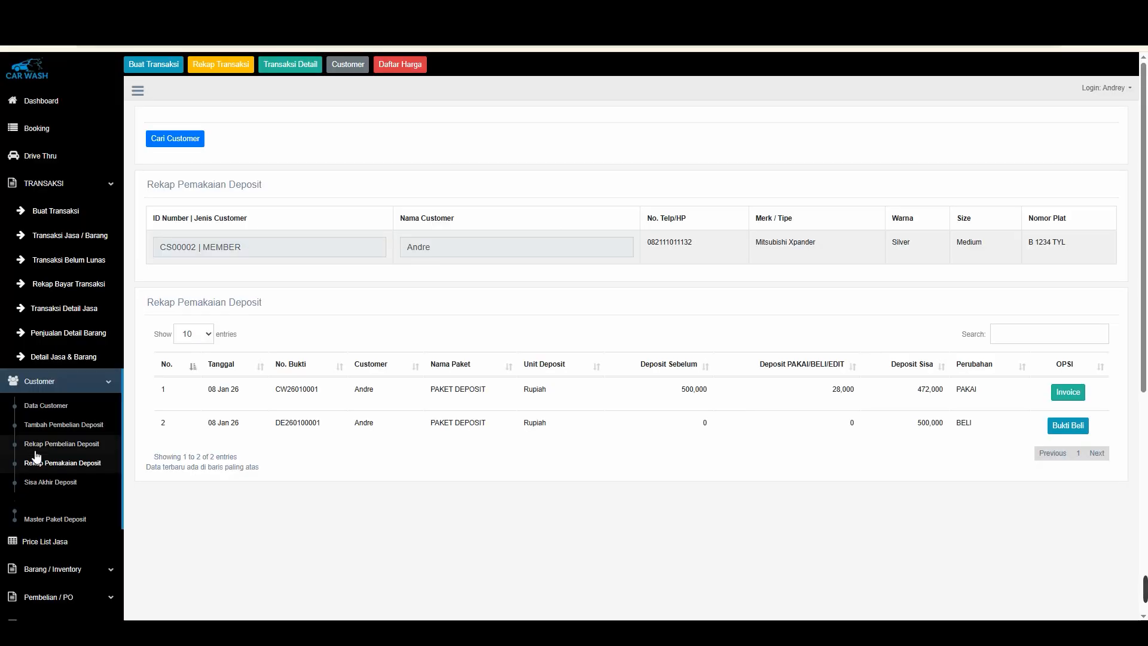
Open the remaining deposit report and correct the member customer's final deposit to 450000, confirming the save
left_click(60, 481)
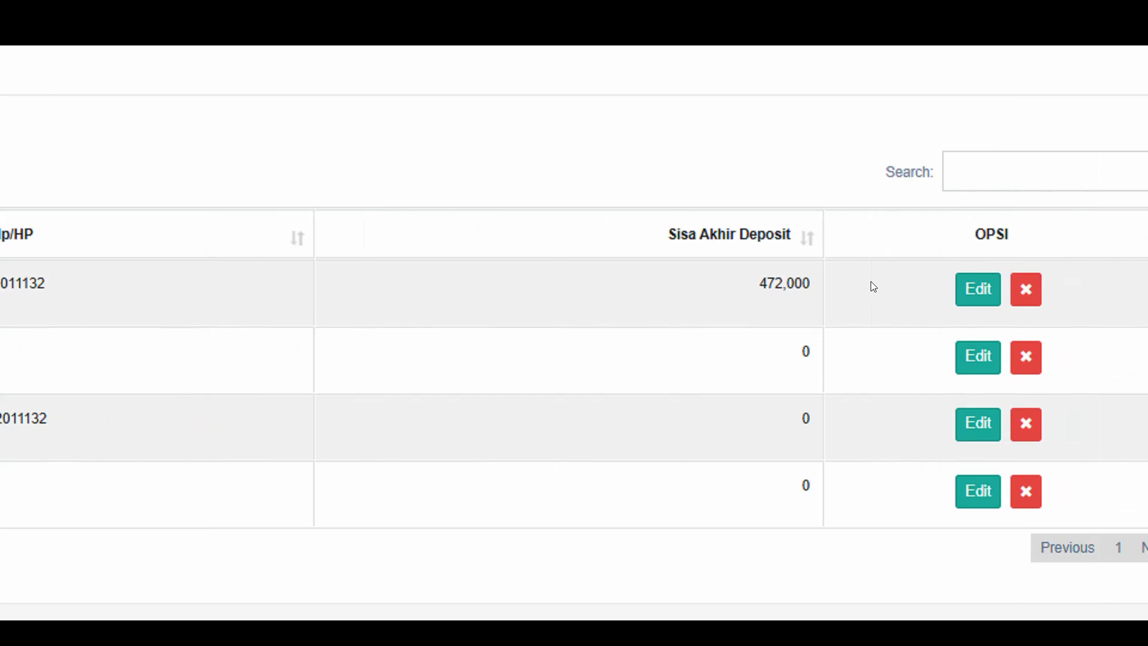
scroll(121, 436, "down", 1)
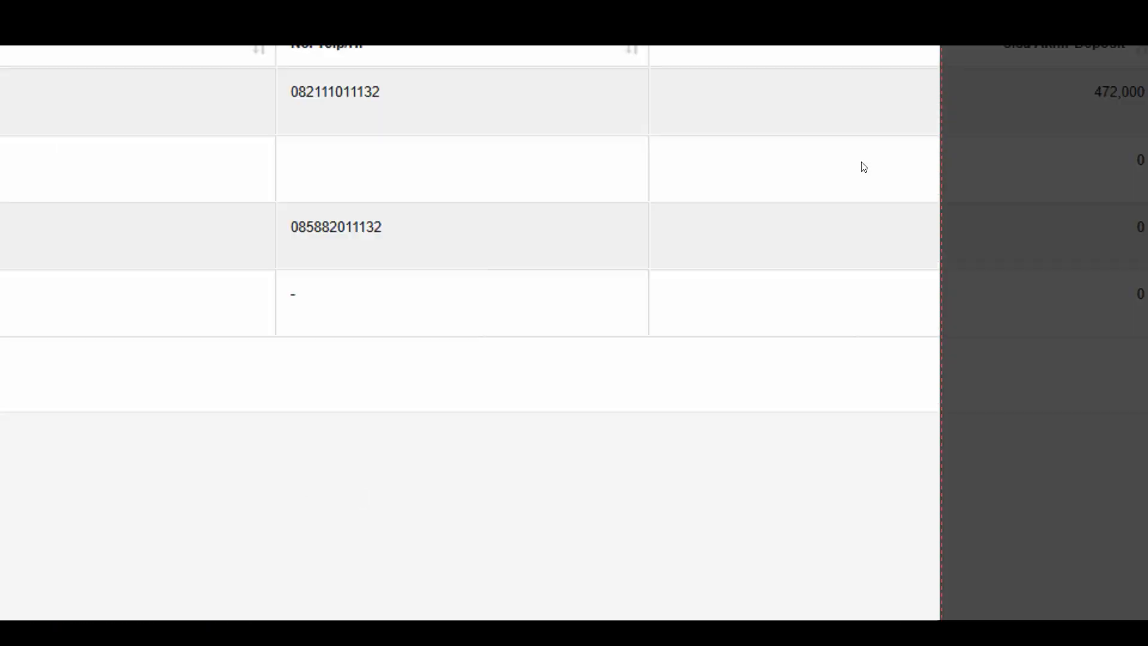
left_click(860, 167)
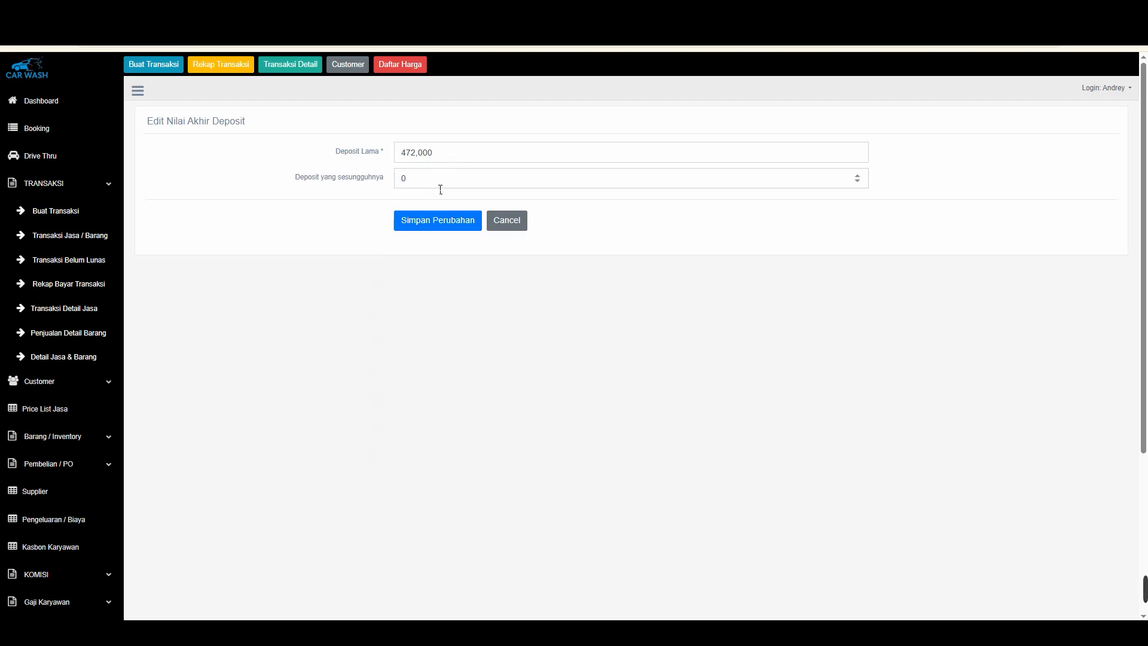
left_click(339, 166)
type("450")
left_click(430, 218)
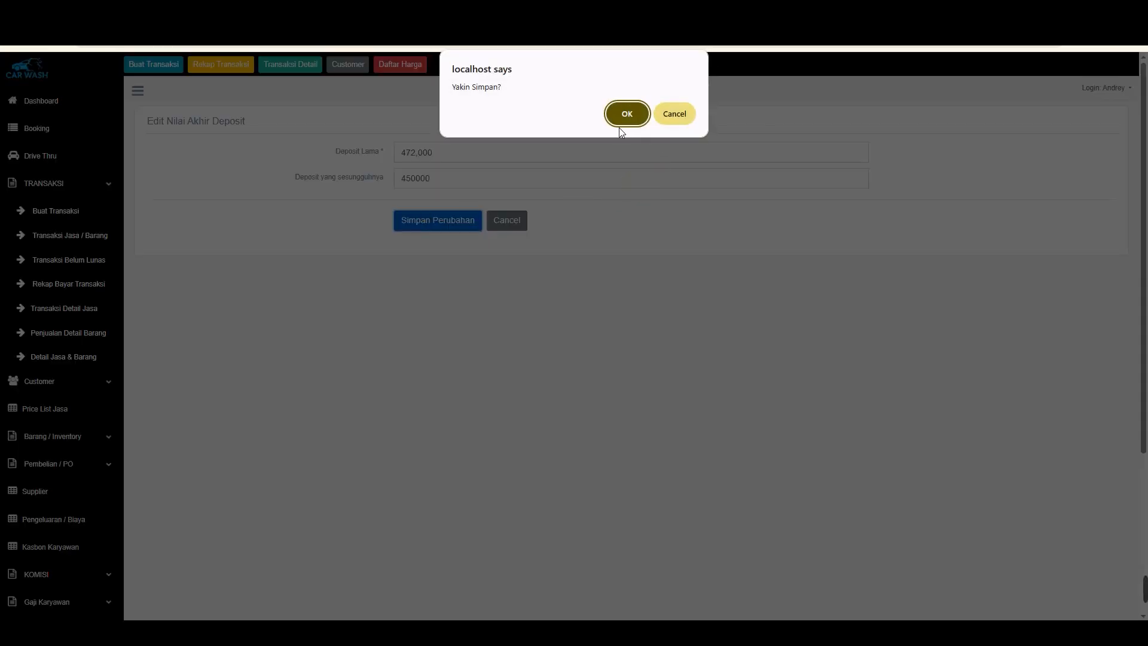
left_click(627, 117)
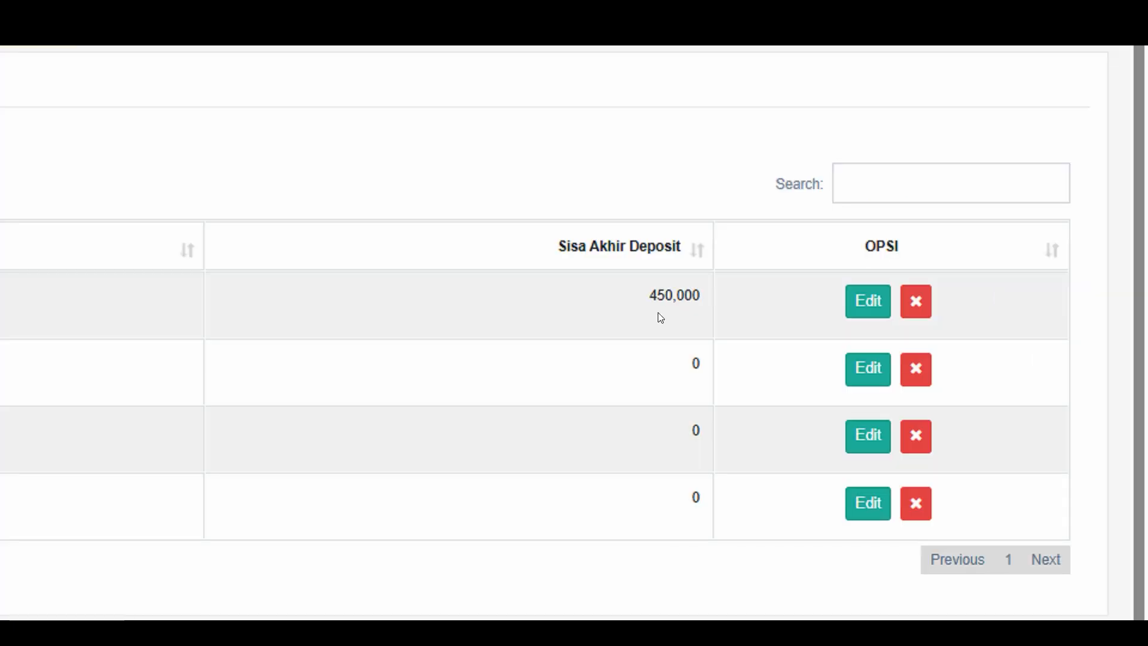
Open the deposit usage recap for the member customer and review the new edit row's before, change and remaining amounts
left_click_drag(909, 230, 851, 222)
left_click(850, 220)
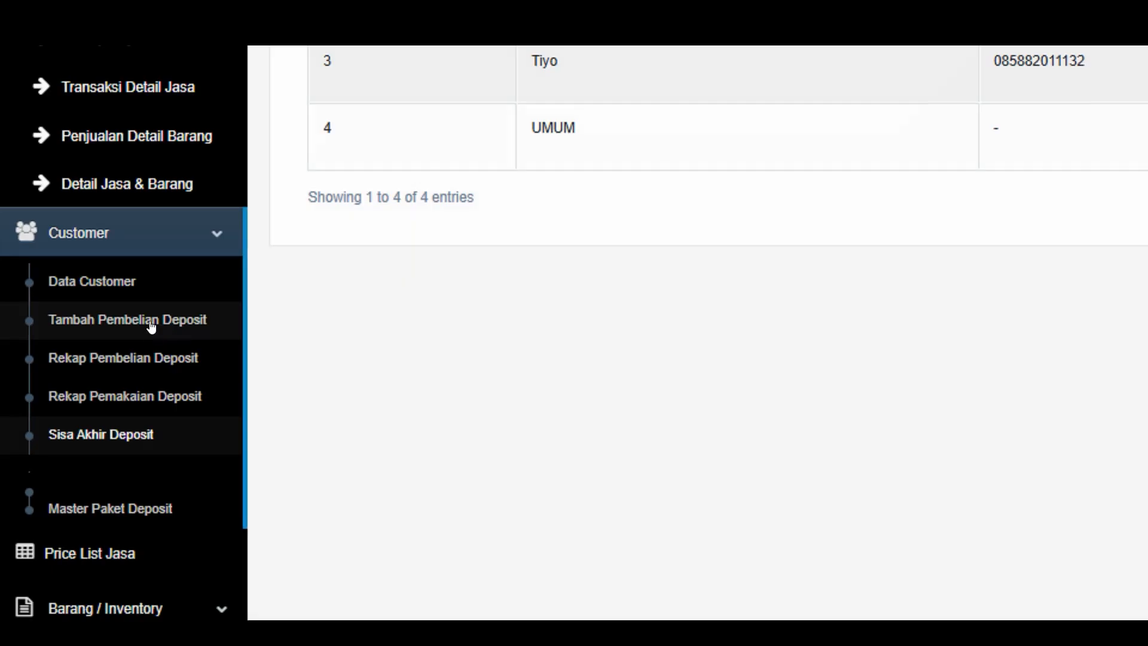
left_click(154, 394)
left_click(185, 149)
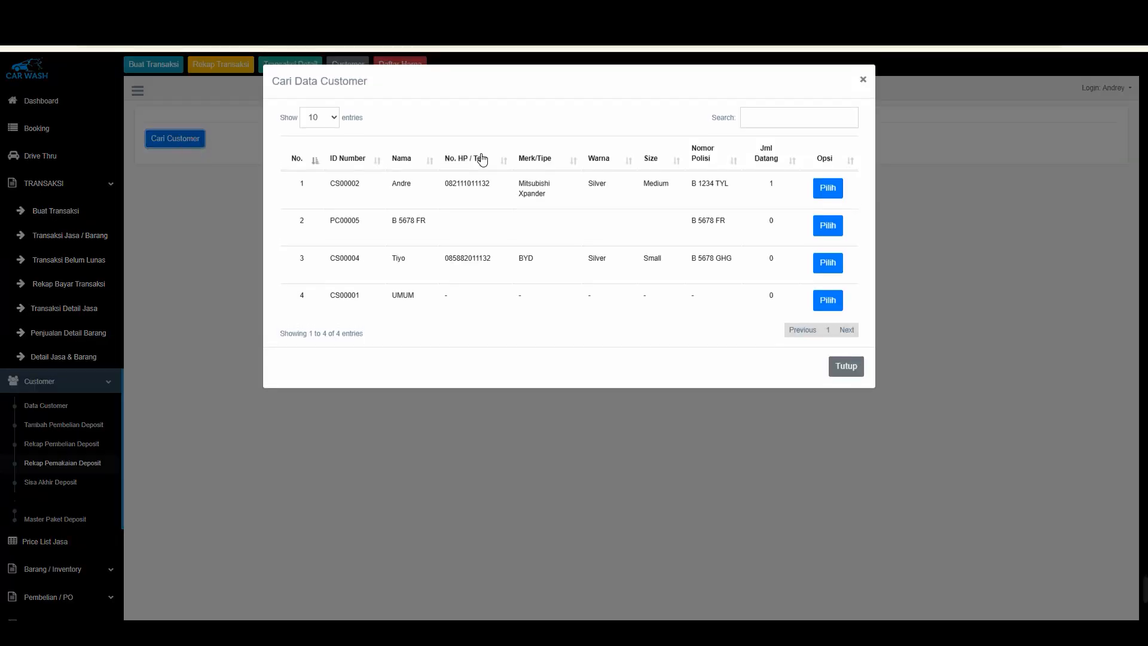
left_click(826, 189)
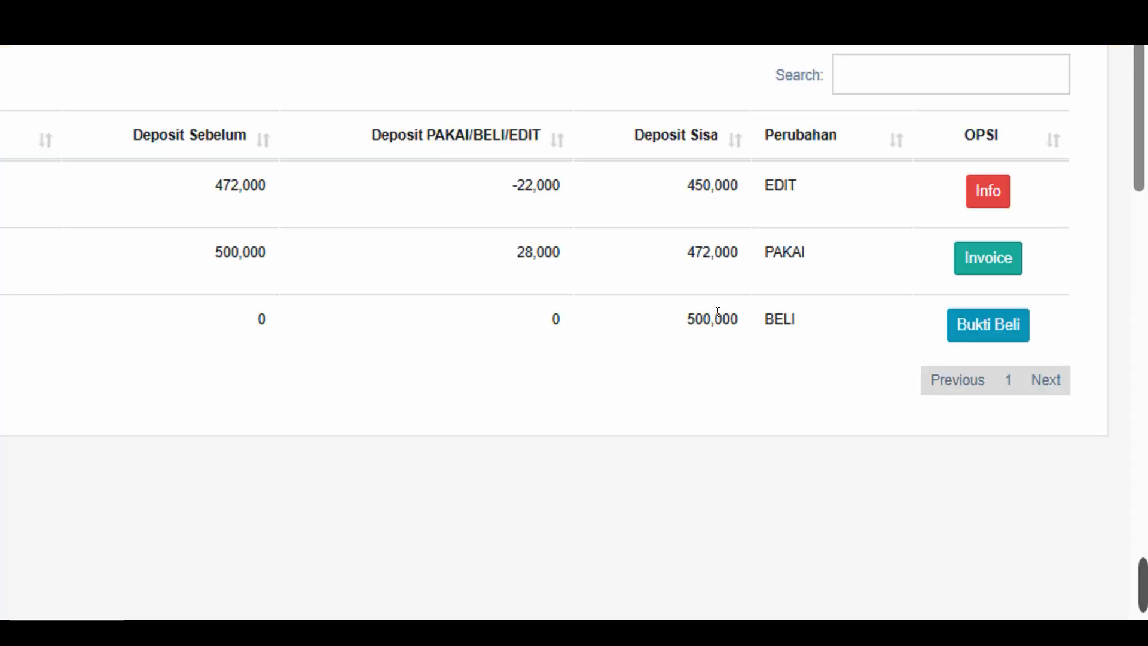
left_click_drag(970, 389, 857, 393)
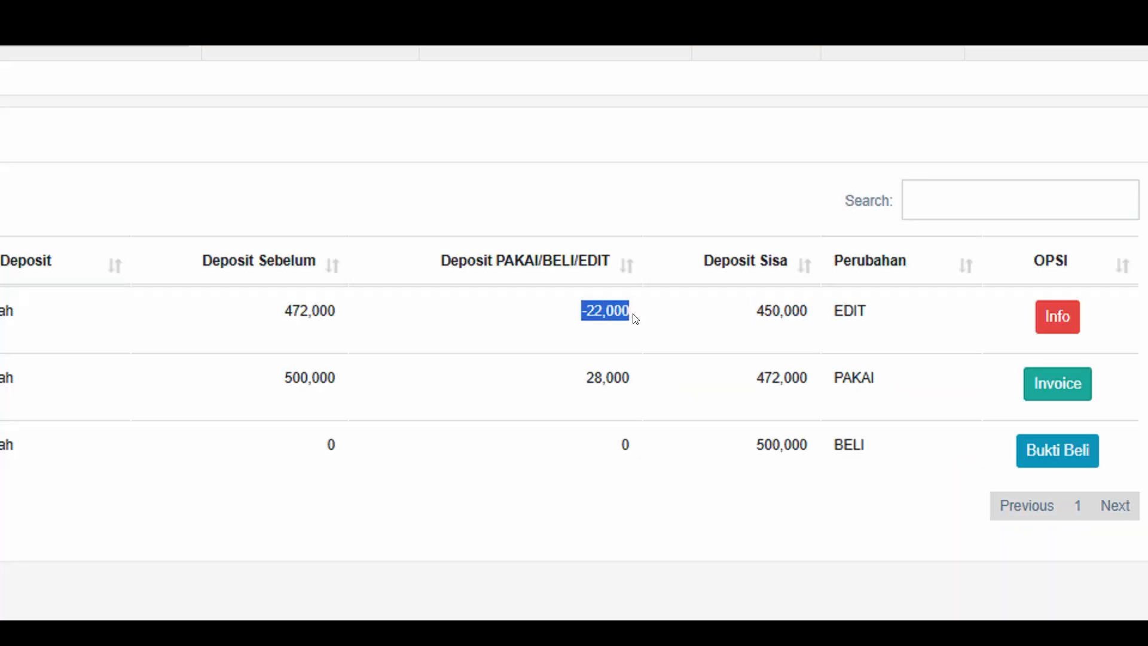
left_click(635, 318)
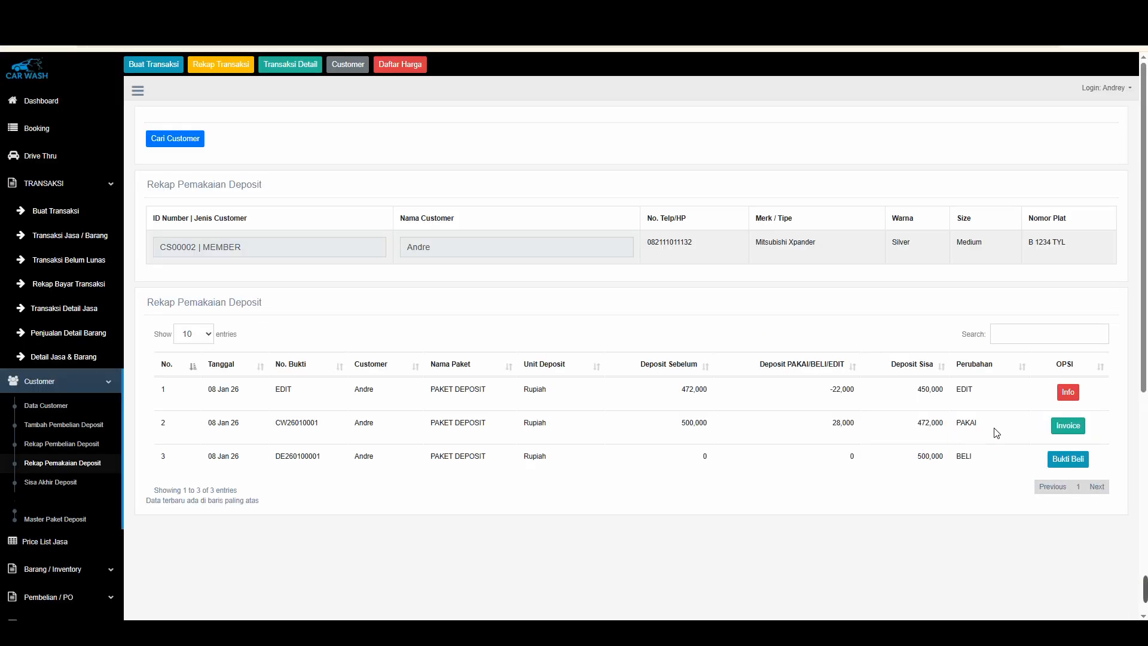
left_click_drag(997, 432, 918, 381)
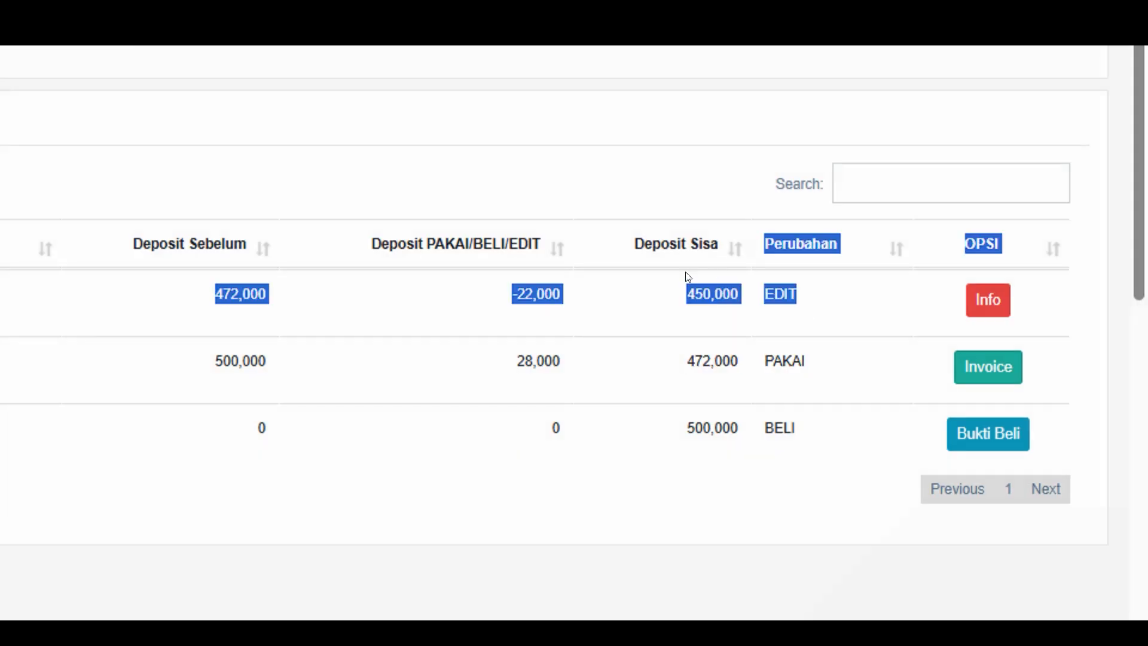
left_click(618, 595)
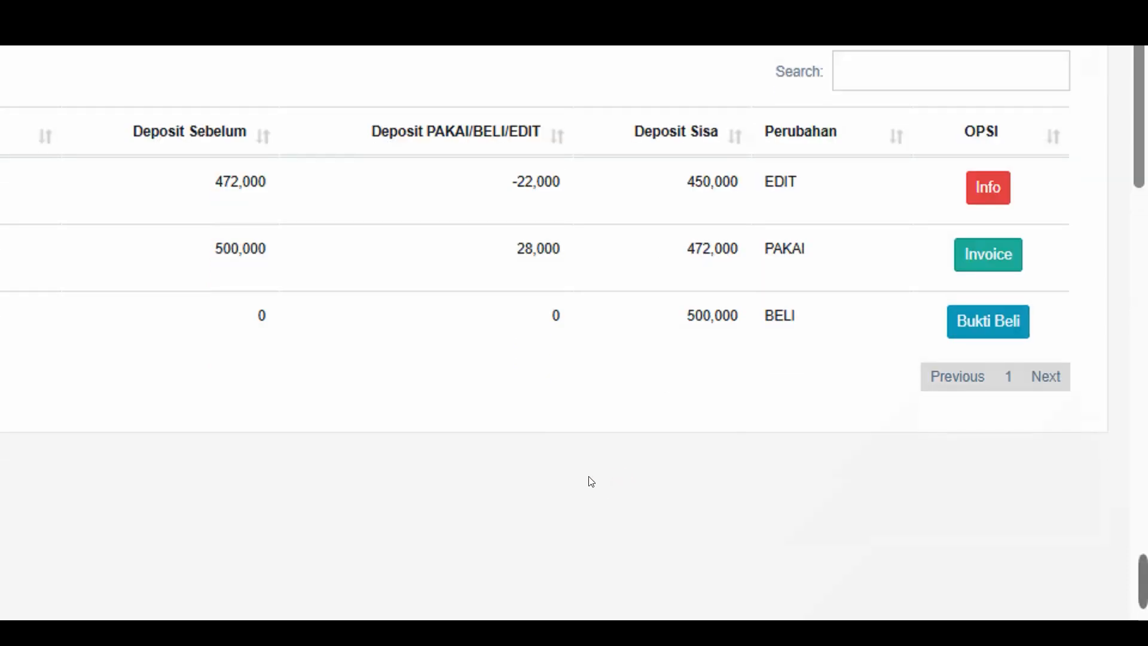
left_click(589, 586)
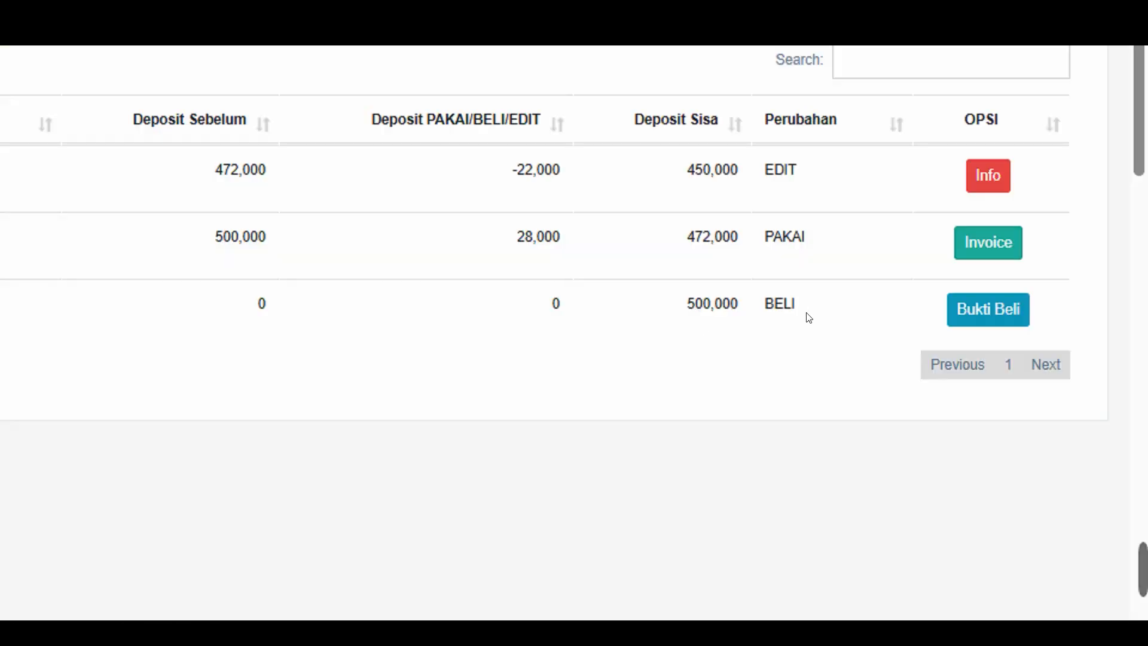
Open the purchase receipt for the deposit purchase row, cancel printing and return to the recap
left_click(1001, 309)
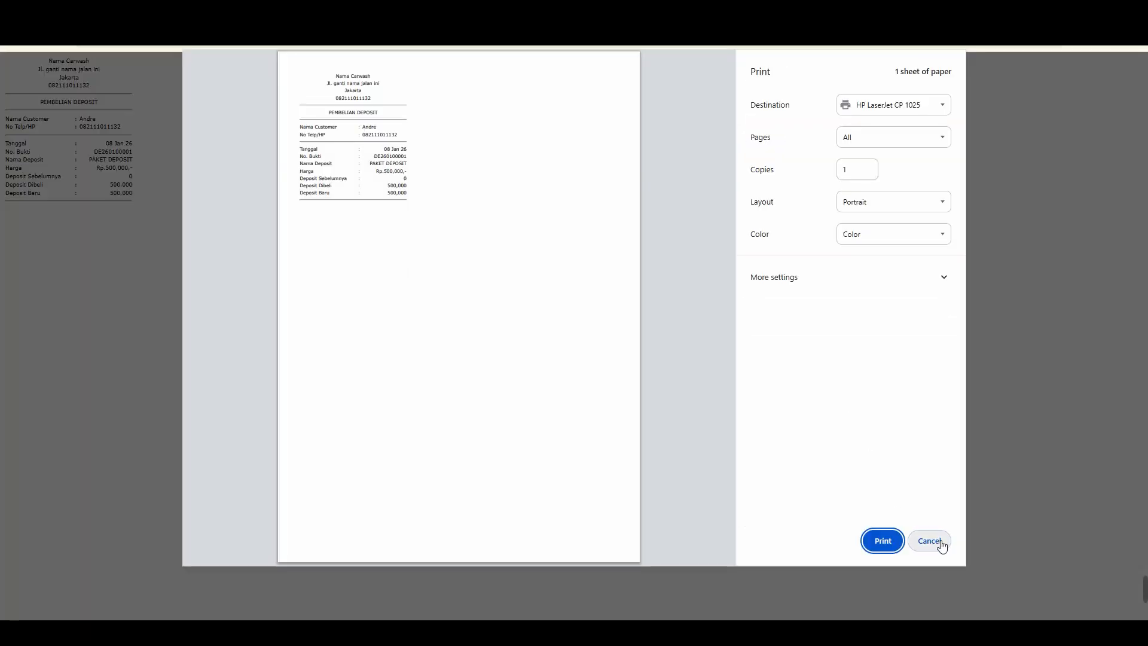
left_click(932, 541)
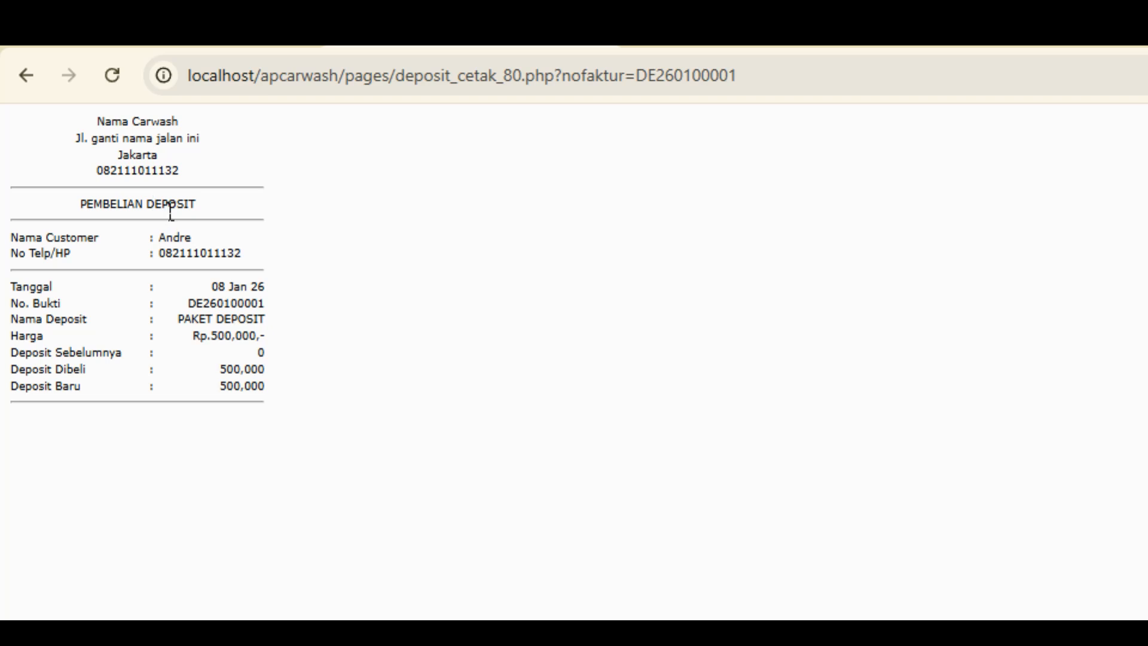
left_click(26, 75)
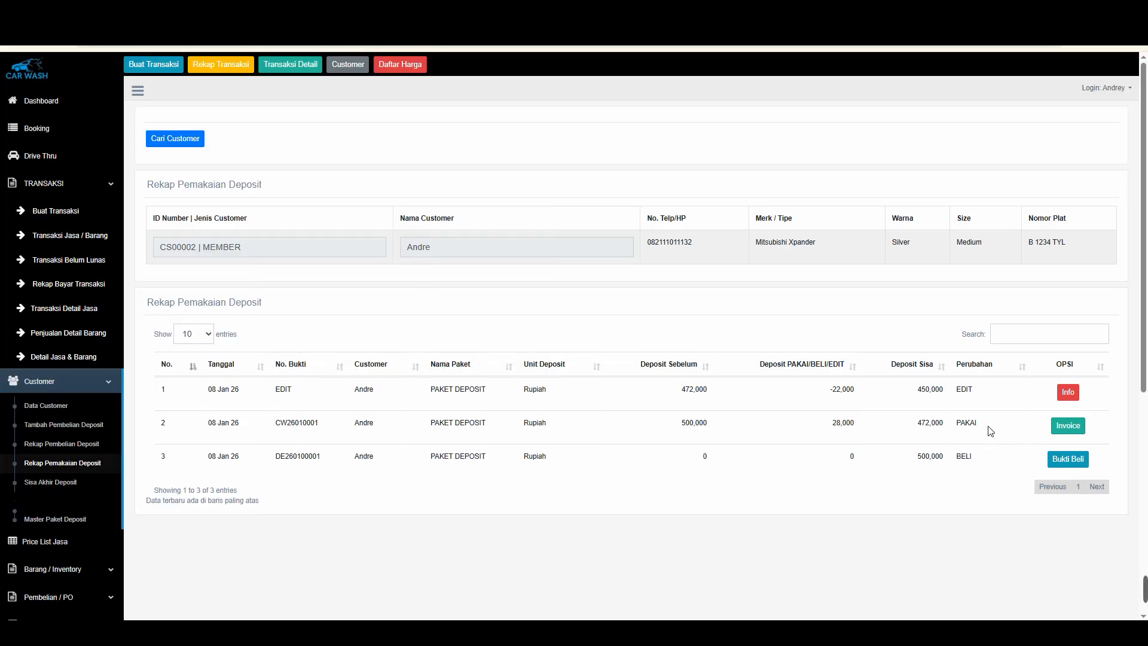
Open the usage row's invoice, return, and view the edit row's info details before closing them
left_click(1067, 426)
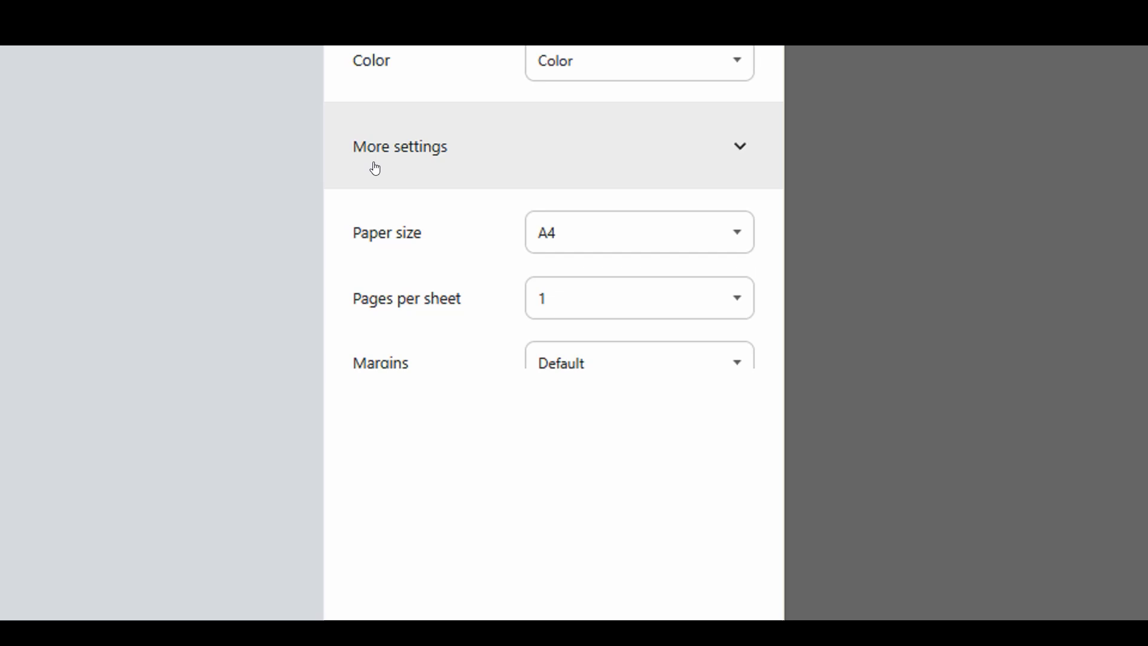
left_click(709, 566)
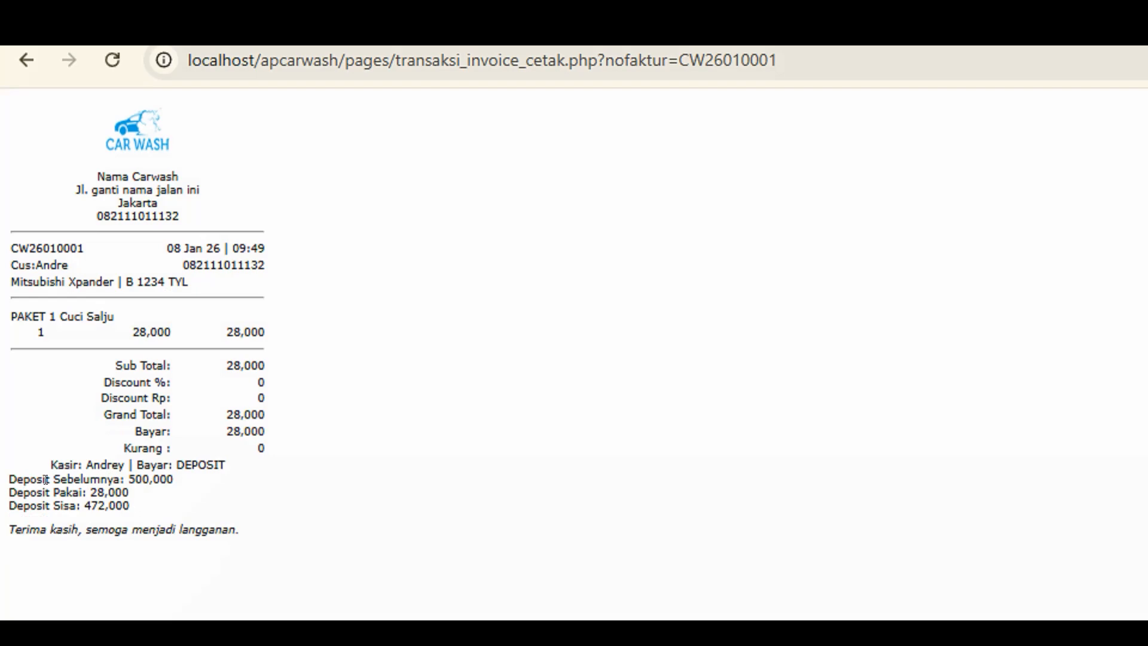
left_click(24, 75)
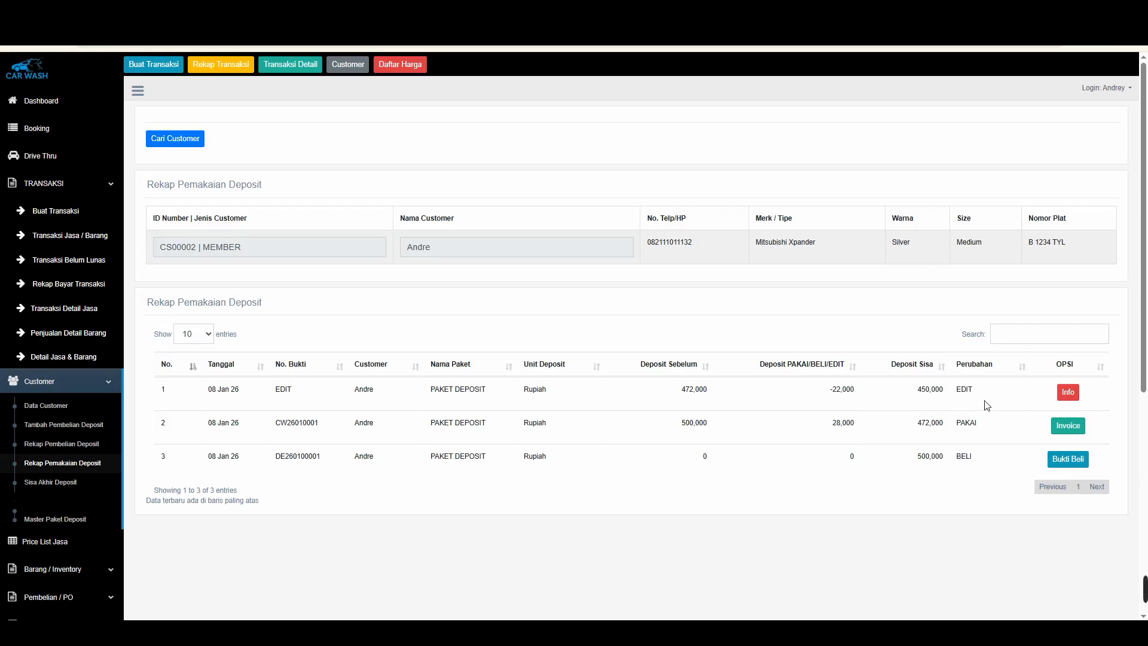
left_click(1067, 394)
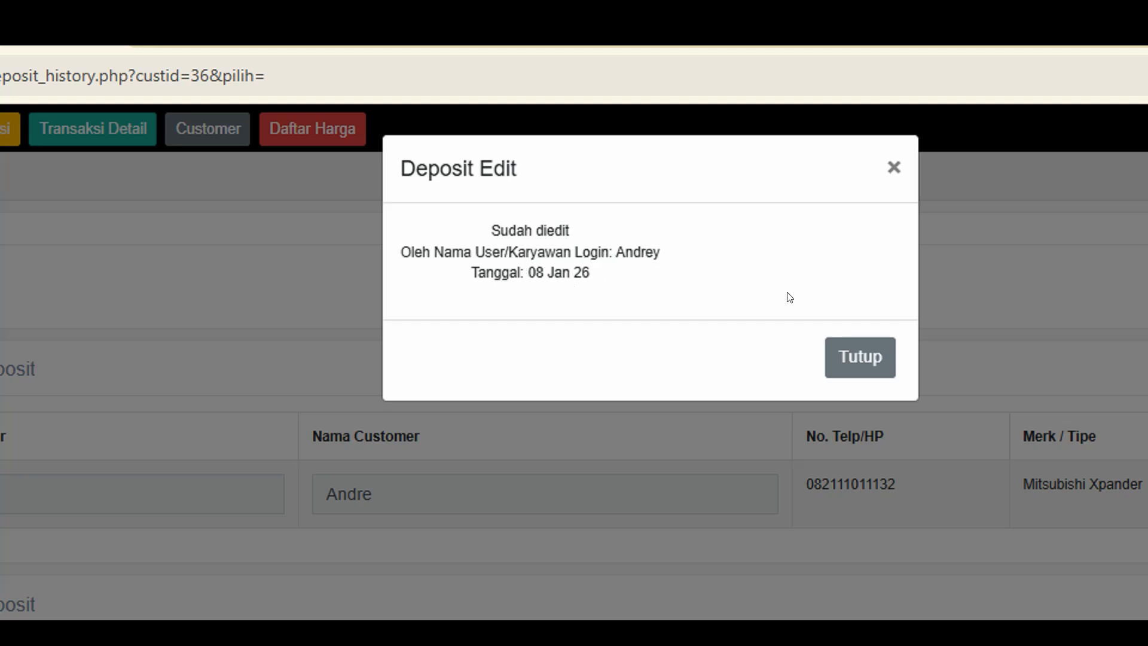
left_click(850, 366)
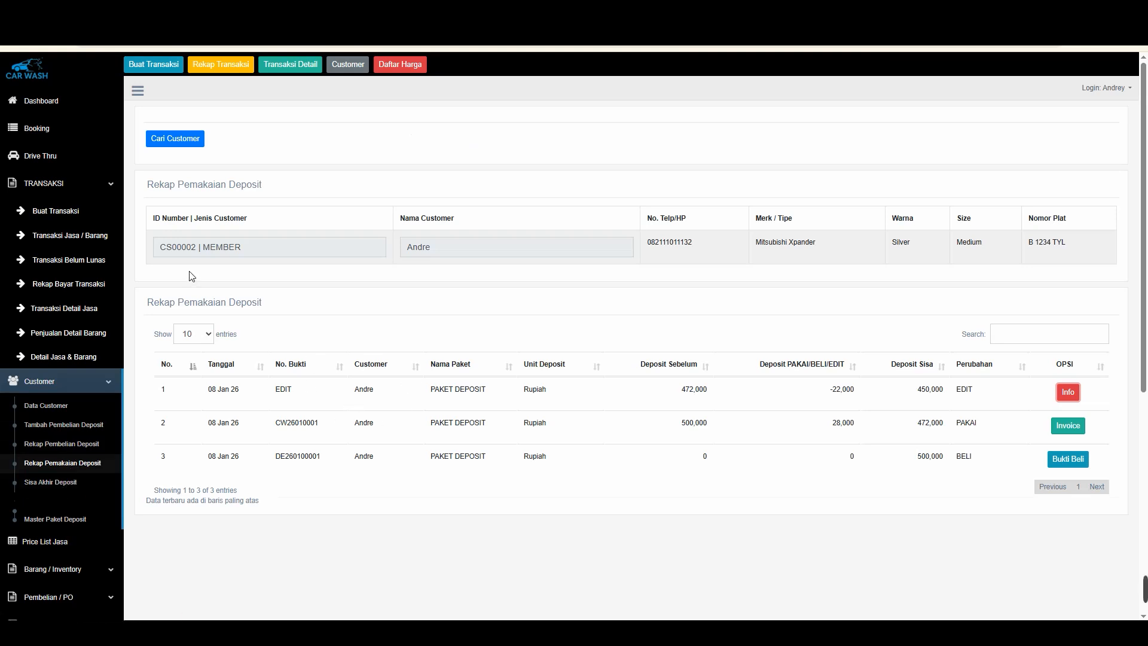
Print the remaining deposit report and review each customer's deposit and the total
left_click(60, 481)
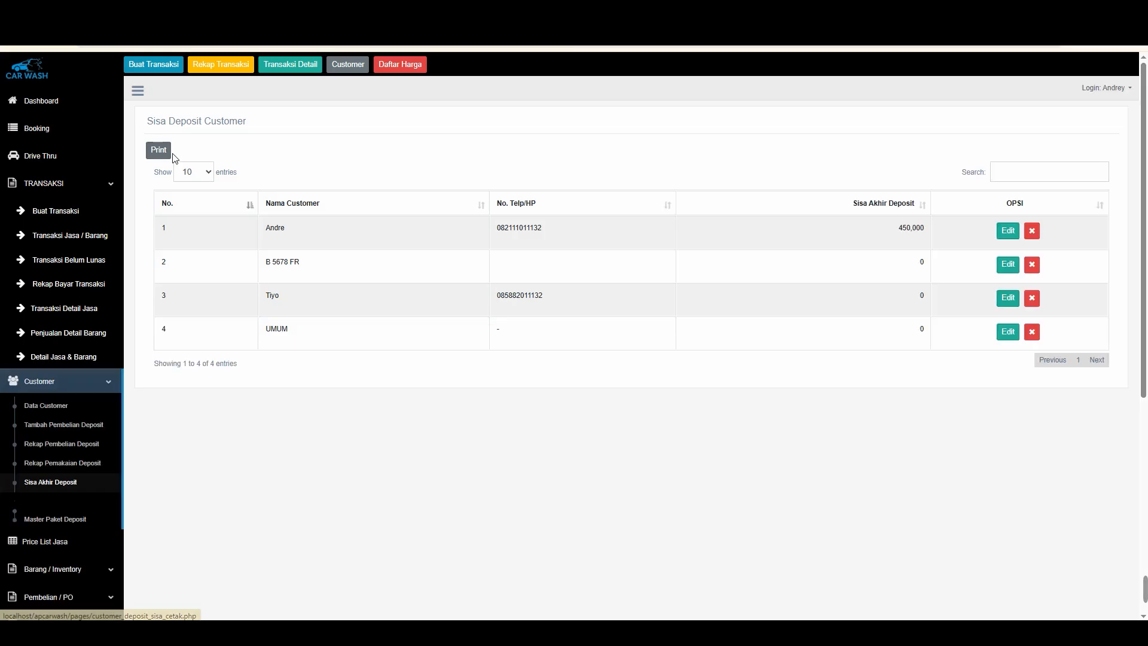
left_click(322, 304)
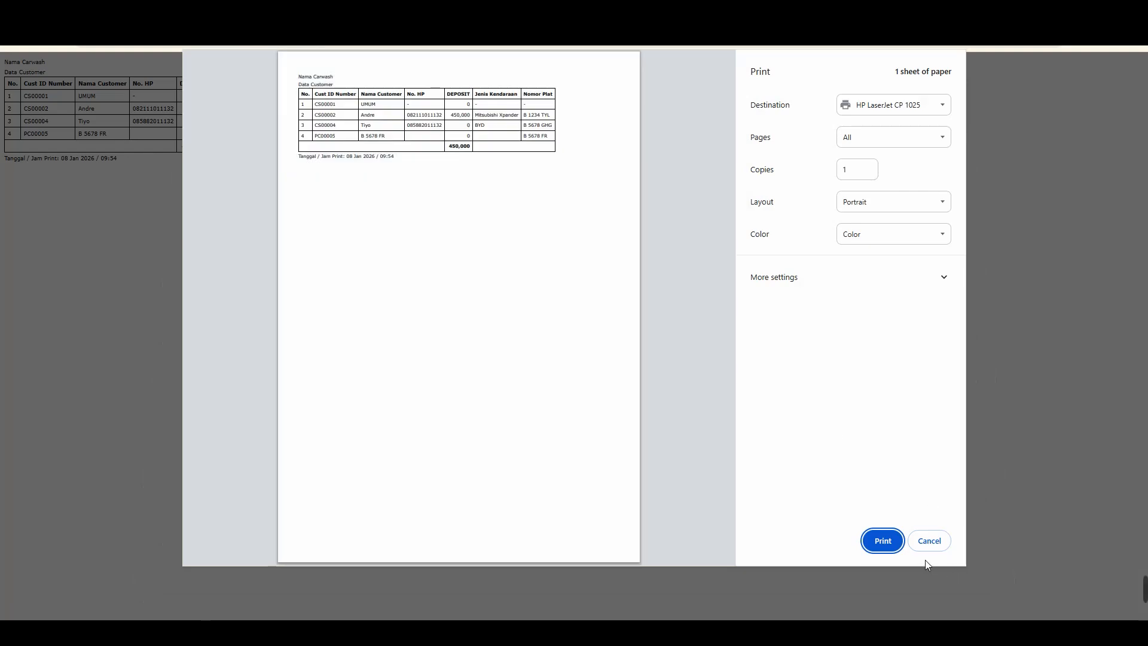
left_click(929, 541)
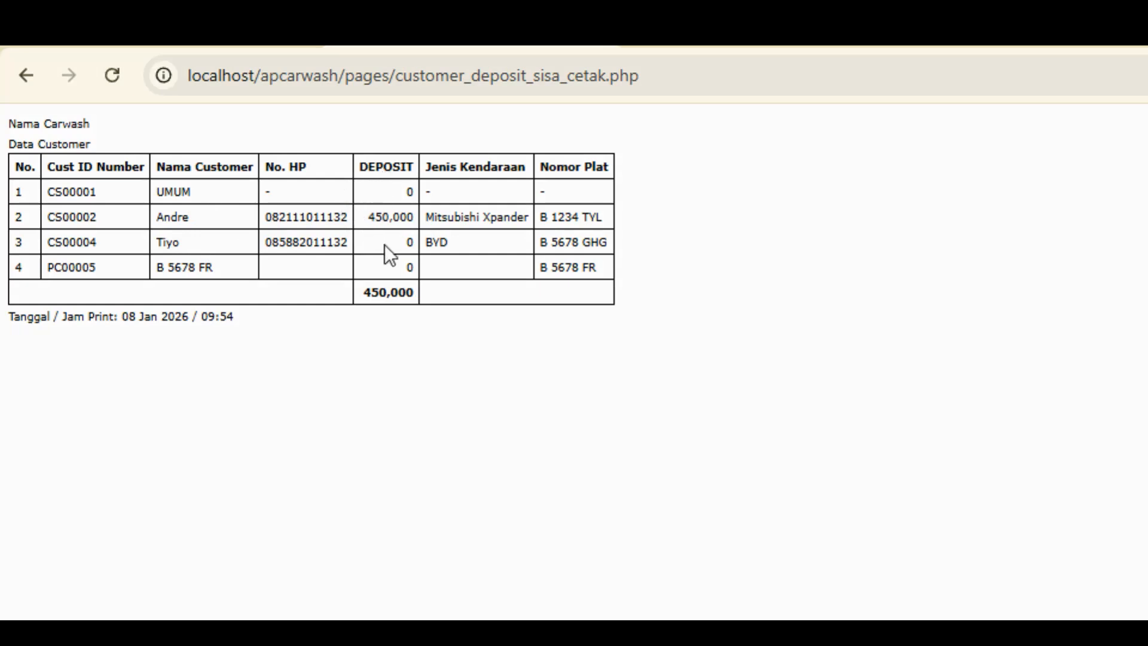
left_click_drag(367, 216, 398, 218)
left_click_drag(362, 292, 387, 291)
left_click(27, 75)
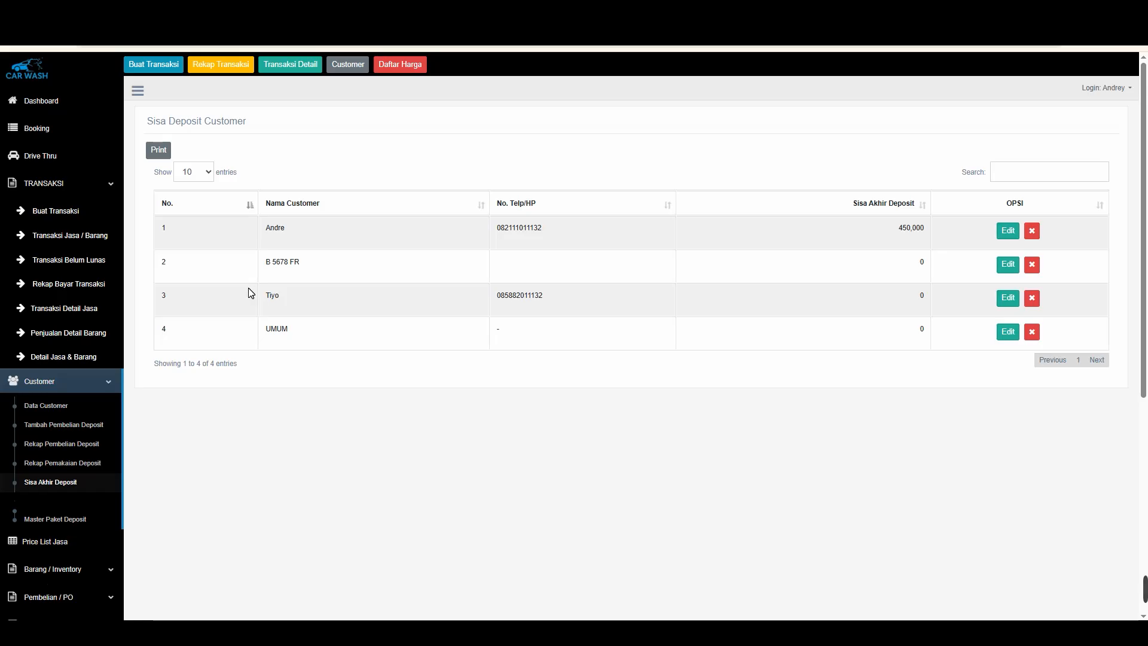
Record a PAKET DEPOSIT purchase of 300000 paid Cash for the regular customer, confirming the save
left_click(69, 425)
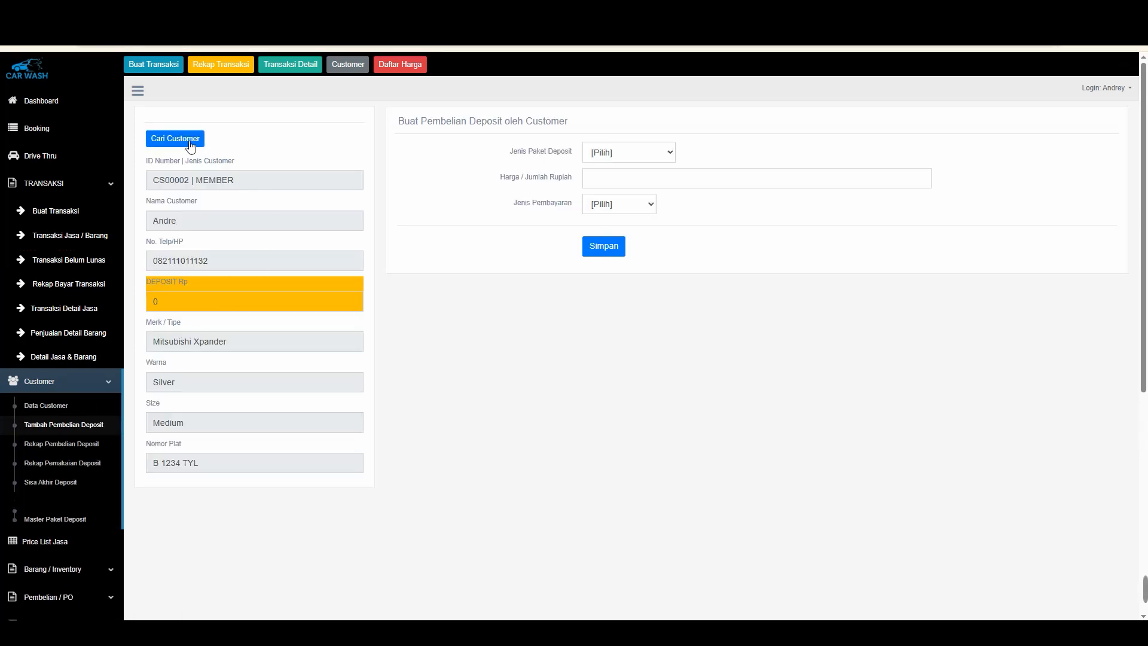
left_click(175, 138)
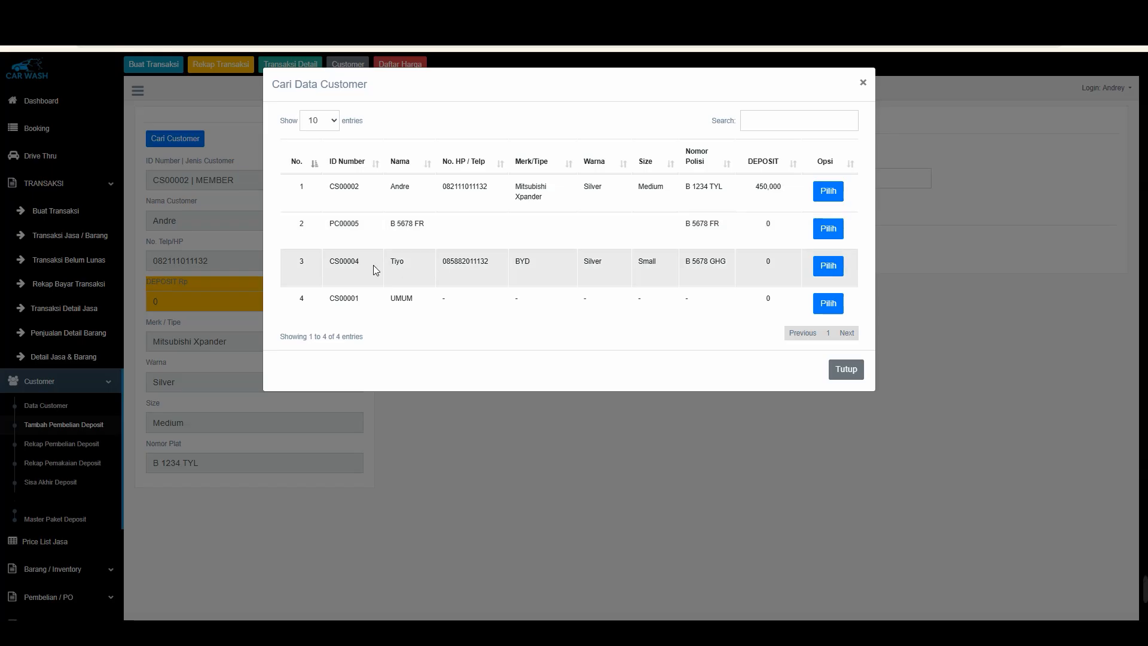
left_click(828, 266)
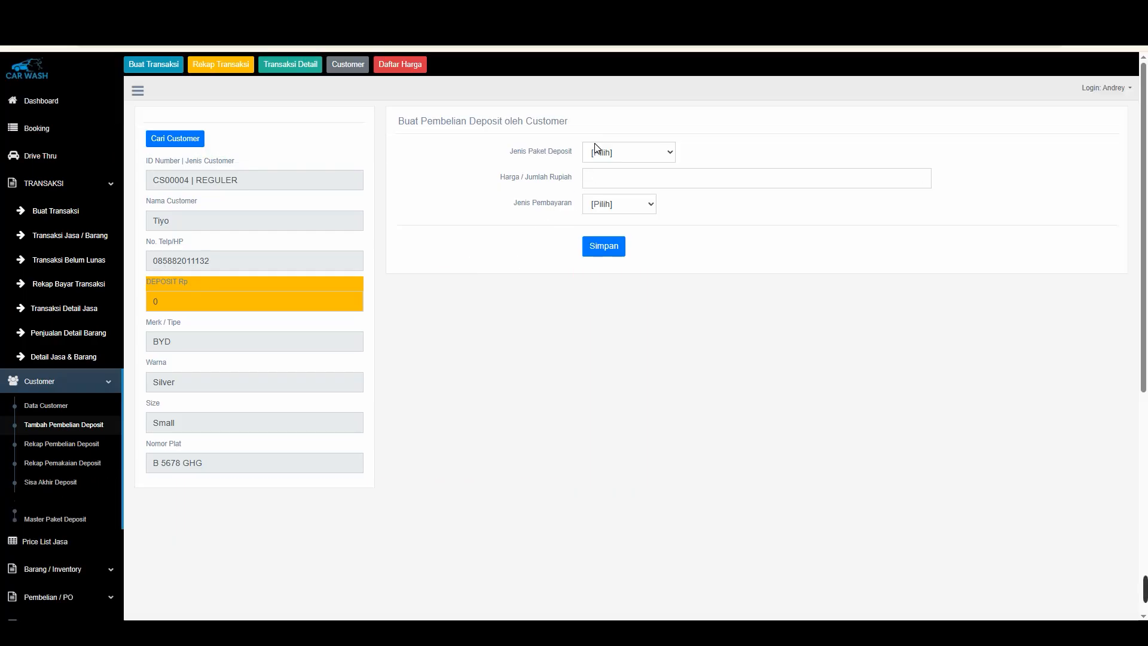
left_click(595, 149)
left_click(630, 184)
left_click_drag(630, 185, 555, 173)
type("30")
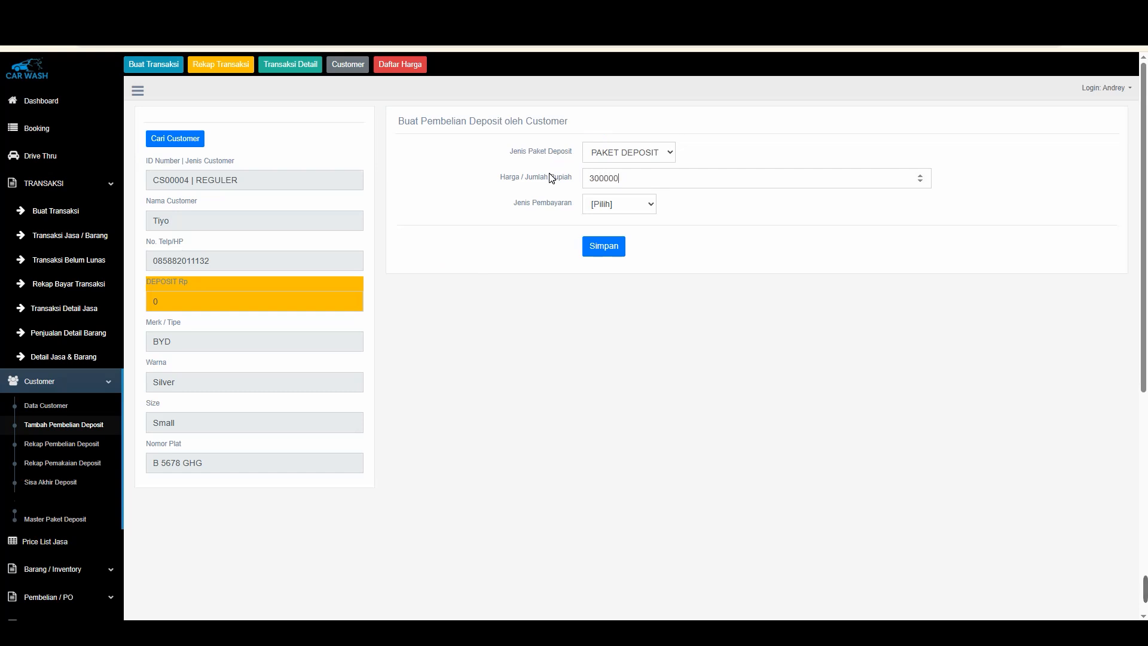
left_click(618, 204)
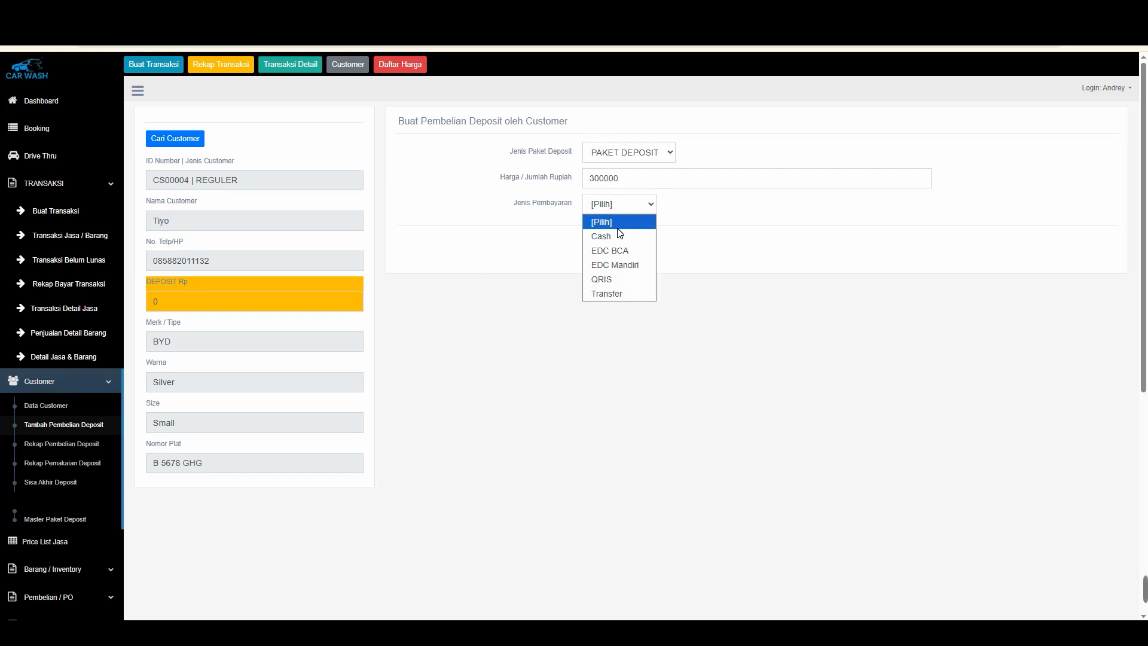
left_click(617, 236)
left_click(611, 248)
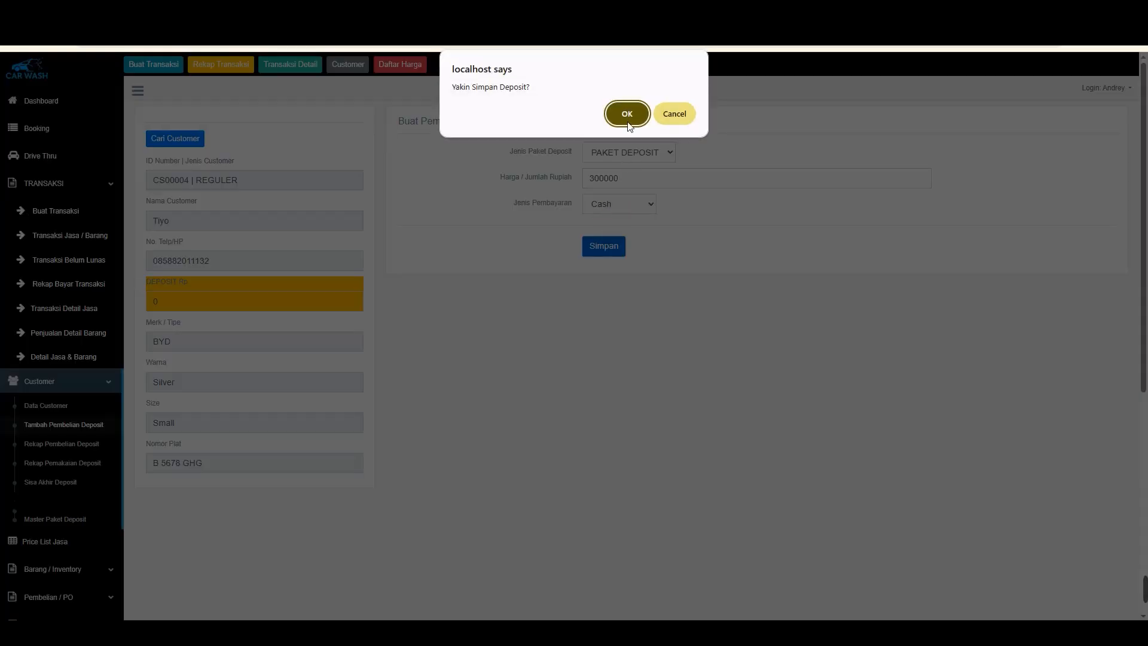
left_click(628, 114)
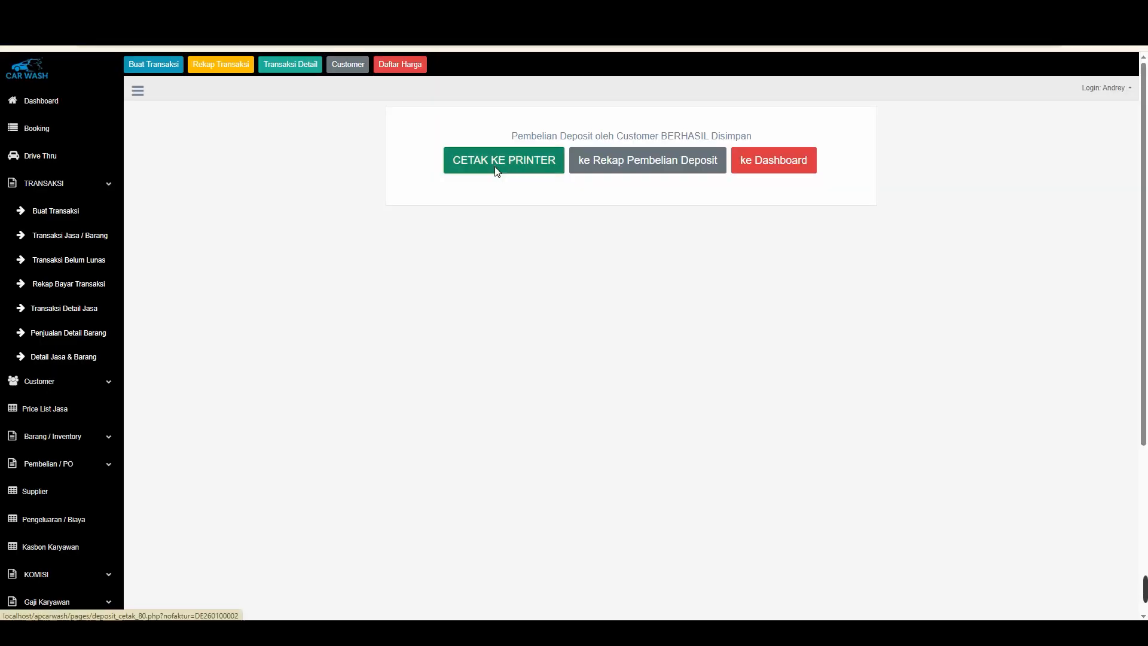
Print the new deposit purchase receipt, review its lines, and go back
left_click(335, 340)
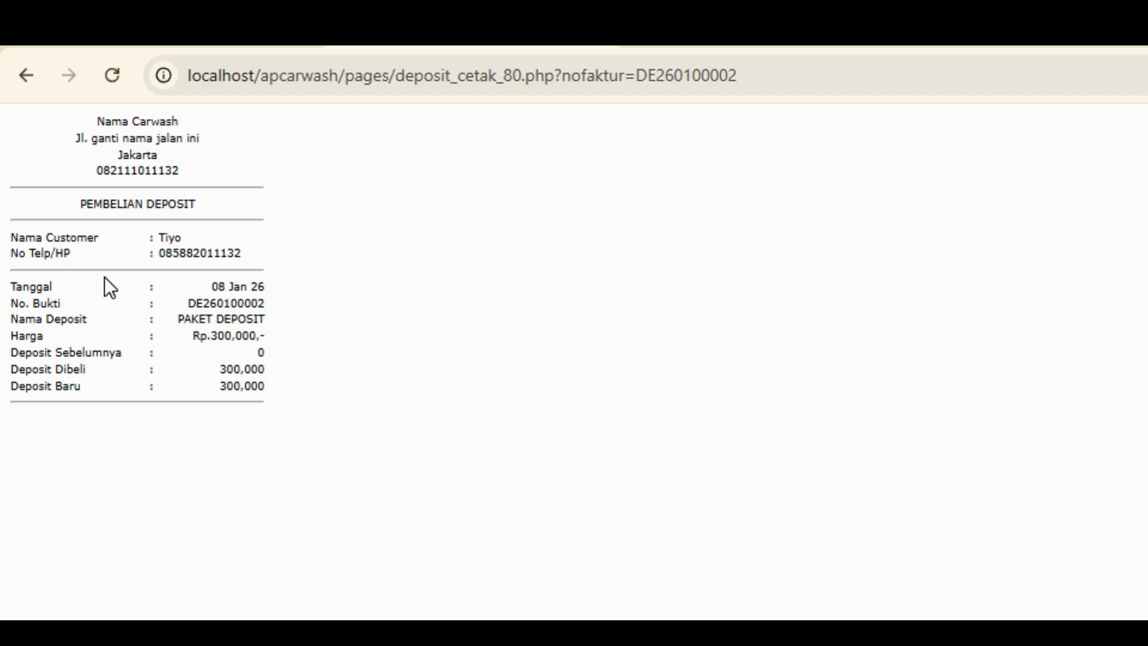
double_click(173, 242)
left_click(206, 240)
left_click_drag(209, 336, 263, 382)
left_click(247, 377)
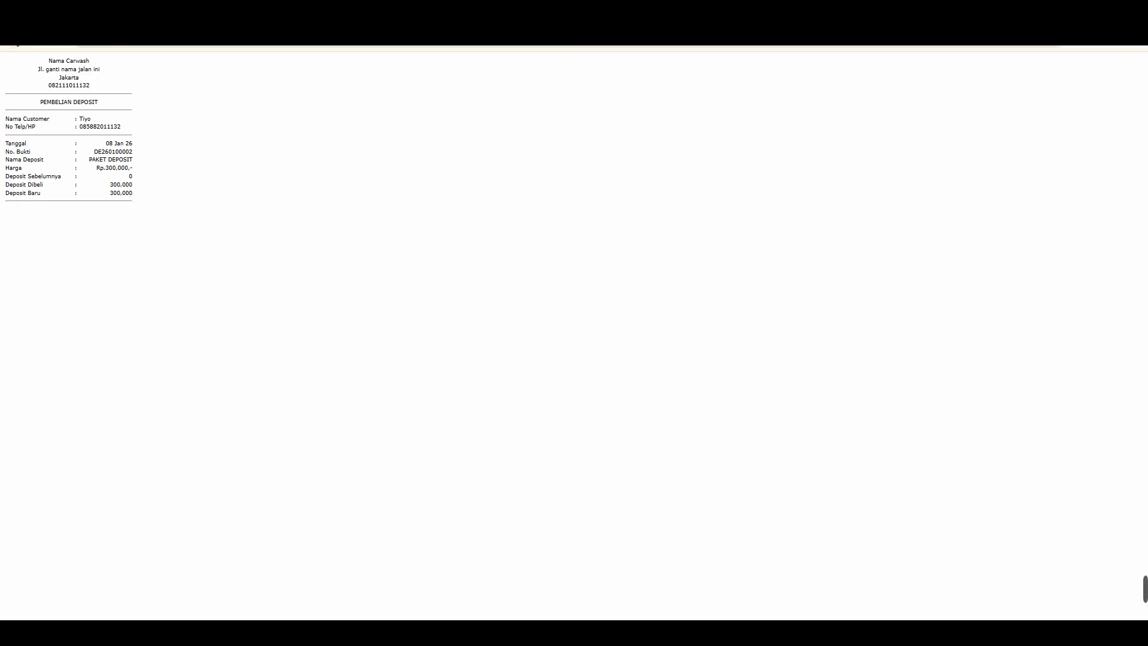
left_click(13, 36)
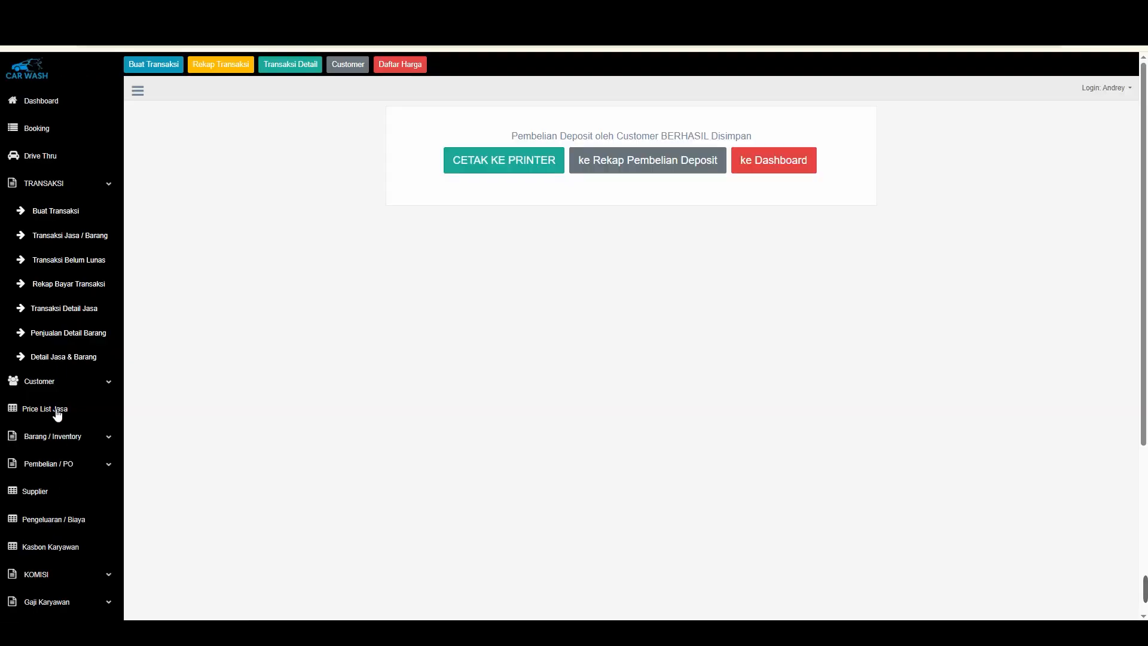
Open the remaining deposit list and review each customer's deposit balance
left_click(53, 387)
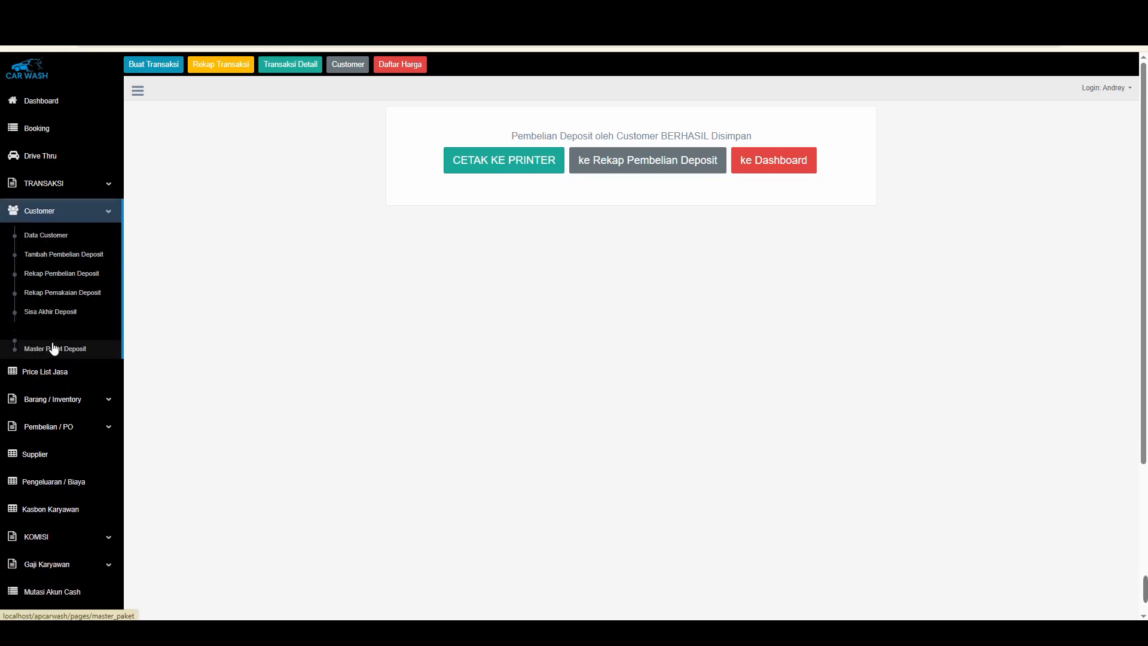
left_click(53, 348)
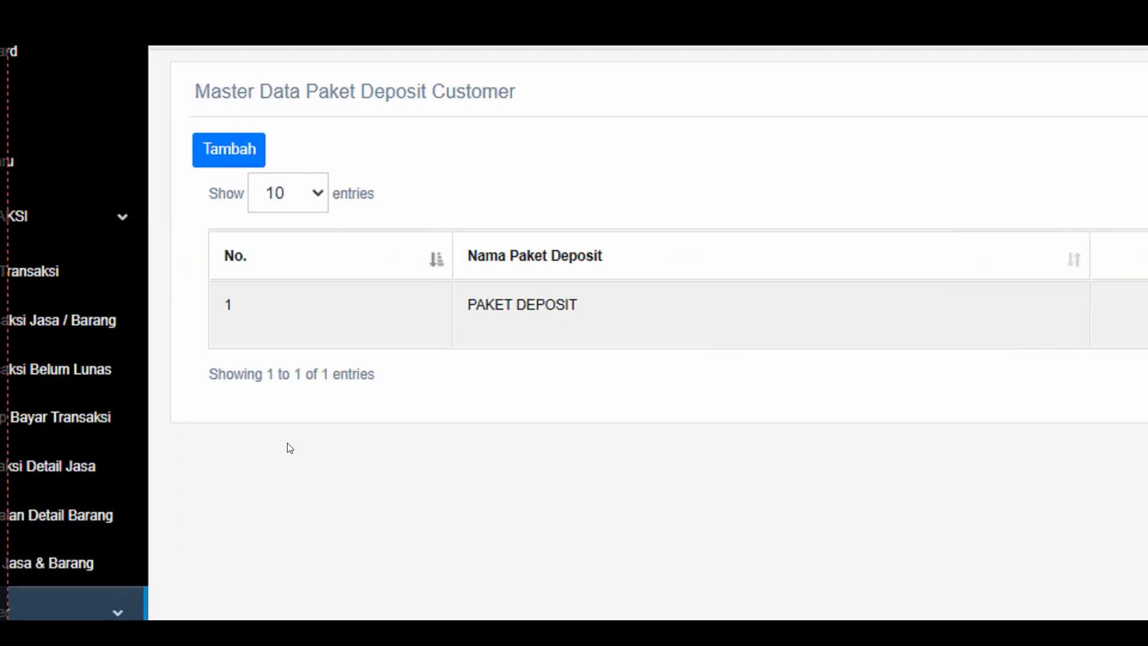
left_click(54, 479)
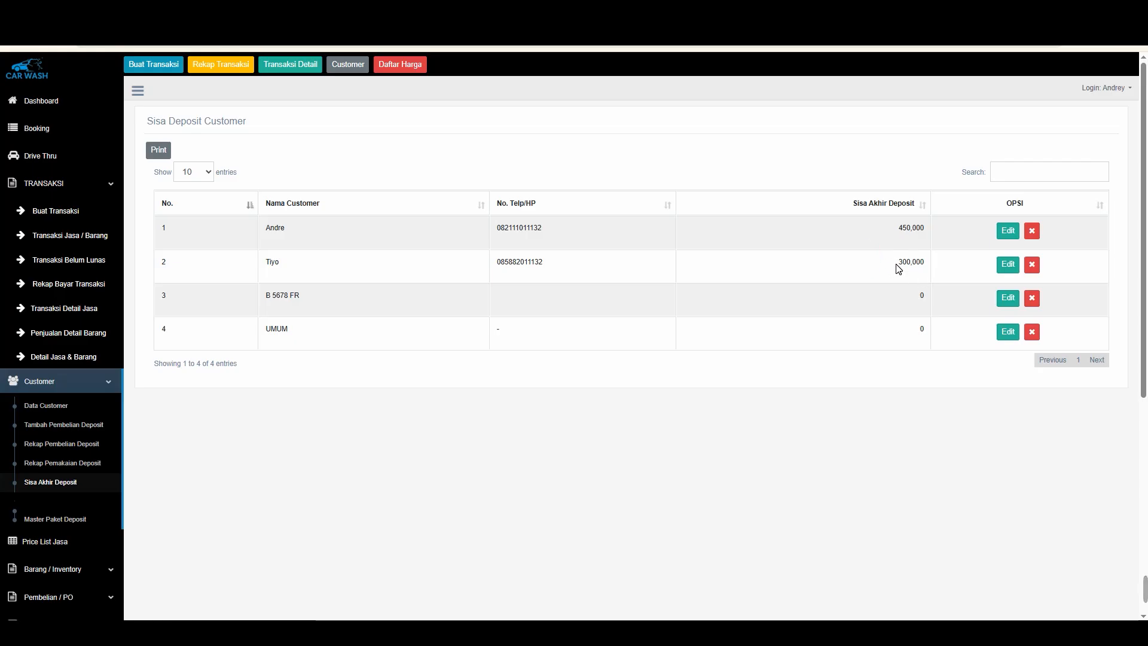
left_click_drag(897, 264, 923, 262)
left_click(635, 291)
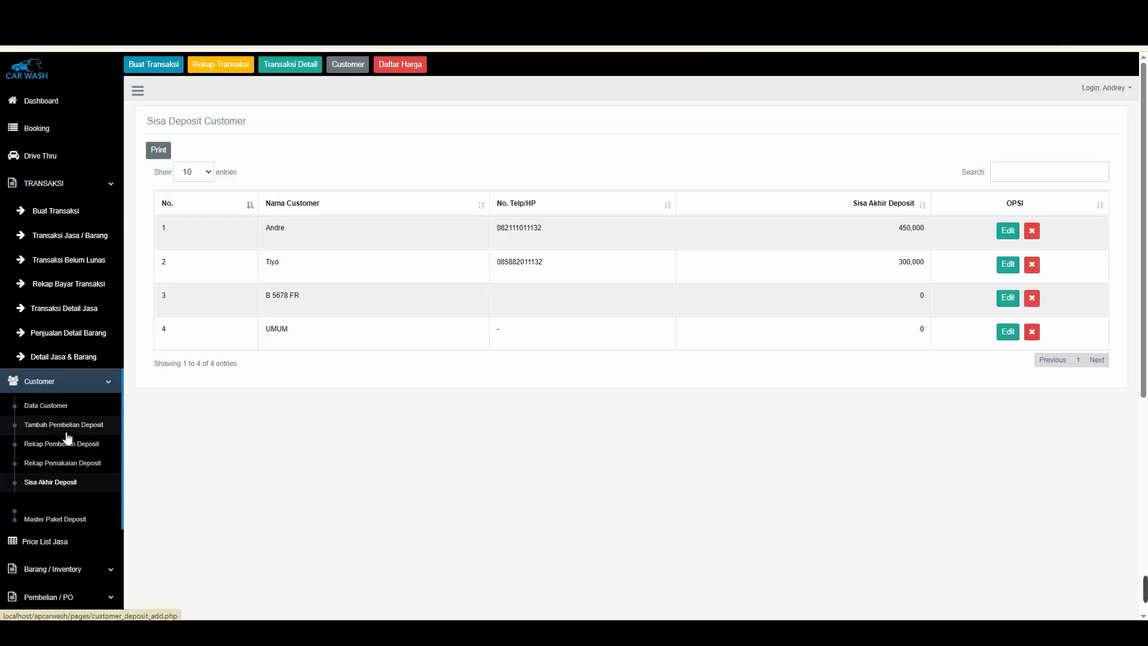
left_click(68, 464)
left_click(200, 140)
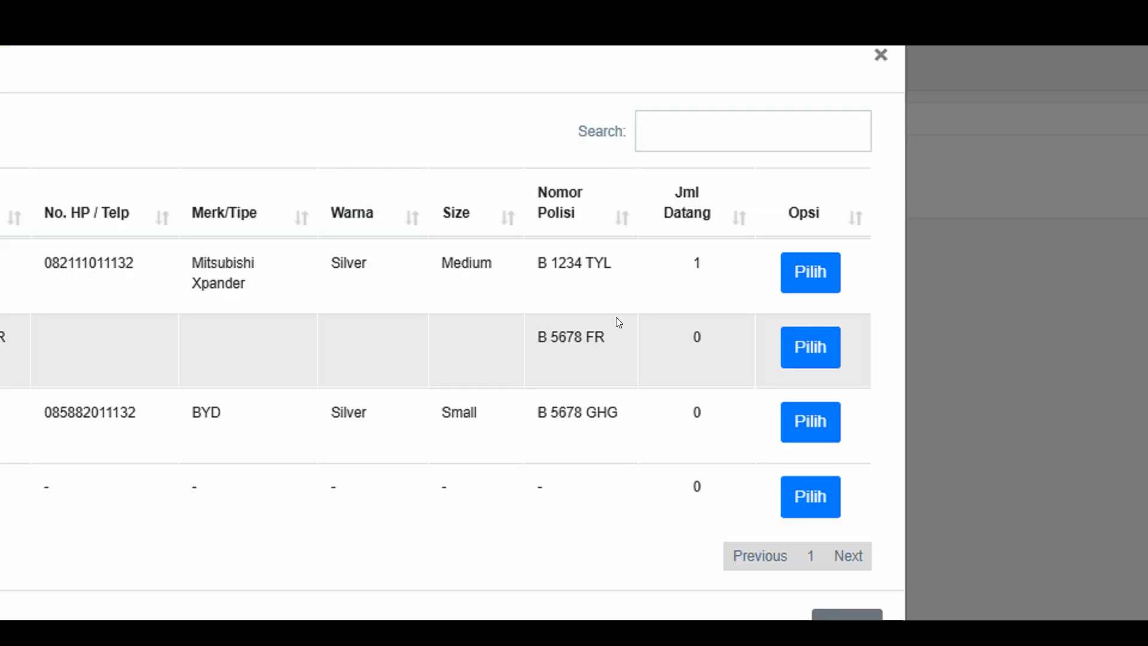
left_click(810, 421)
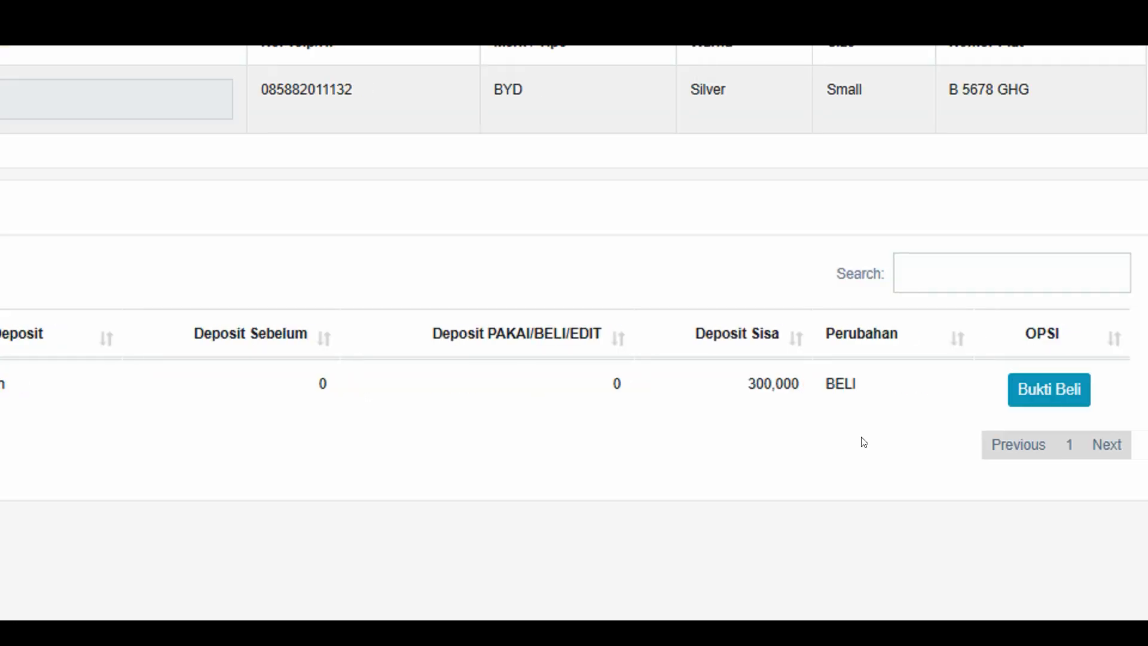
left_click_drag(858, 387, 597, 355)
left_click(747, 391)
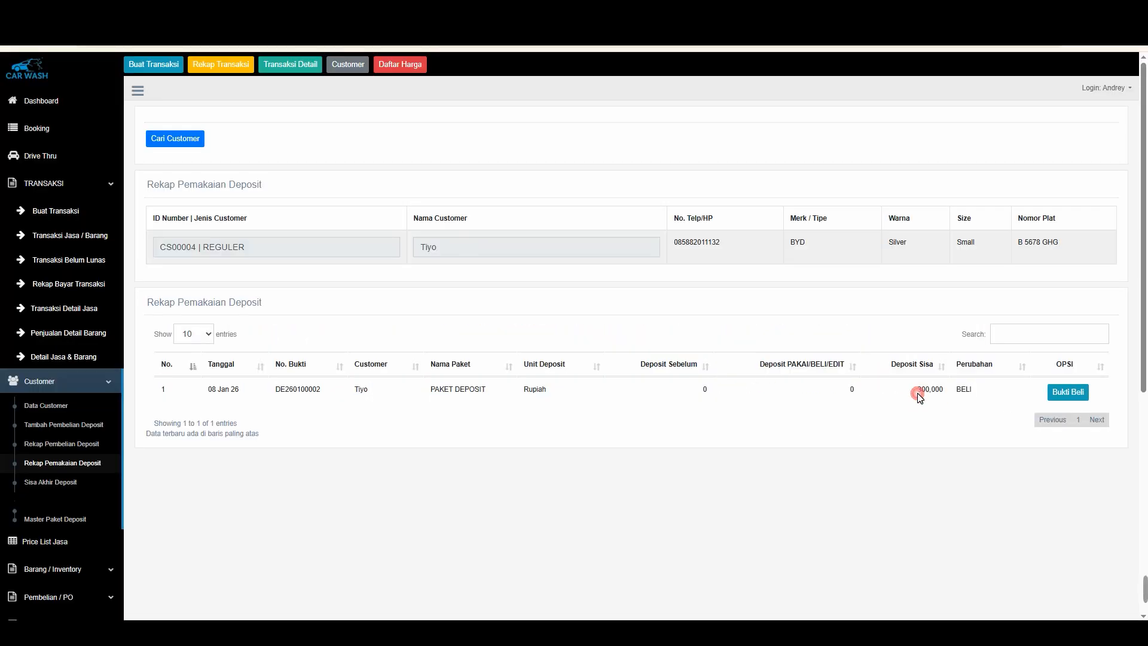
left_click_drag(919, 395, 956, 391)
left_click(139, 426)
Switch the deposit usage report to the member customer and review the purchase, usage and edit rows
left_click(188, 146)
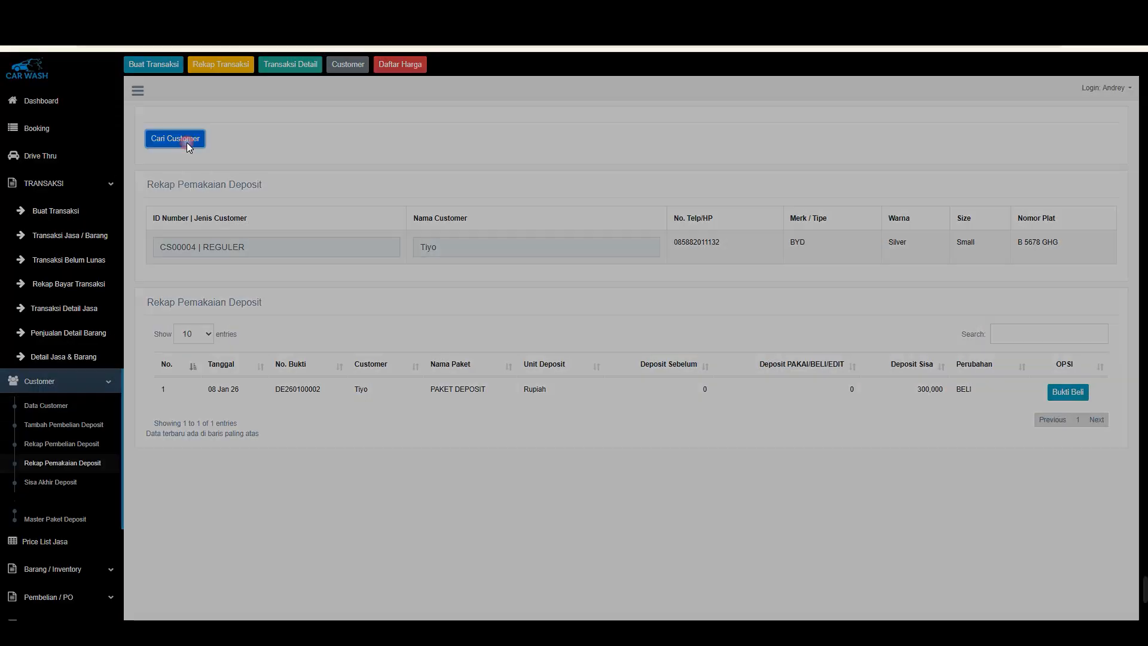
left_click(825, 190)
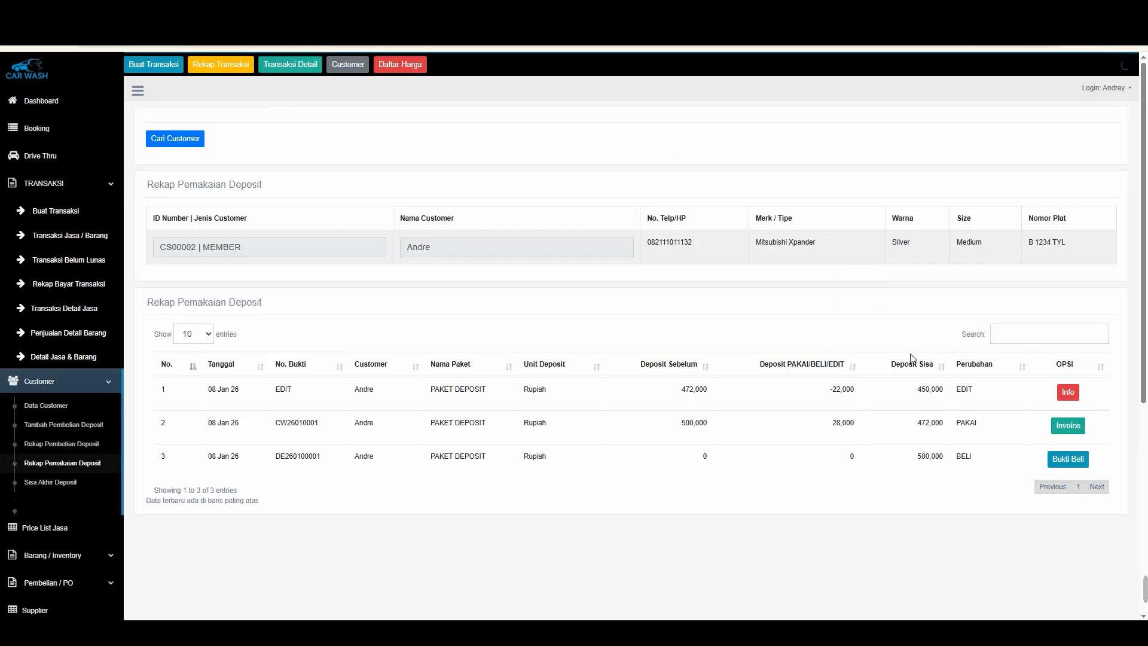
left_click_drag(980, 455, 807, 464)
left_click_drag(980, 427, 873, 409)
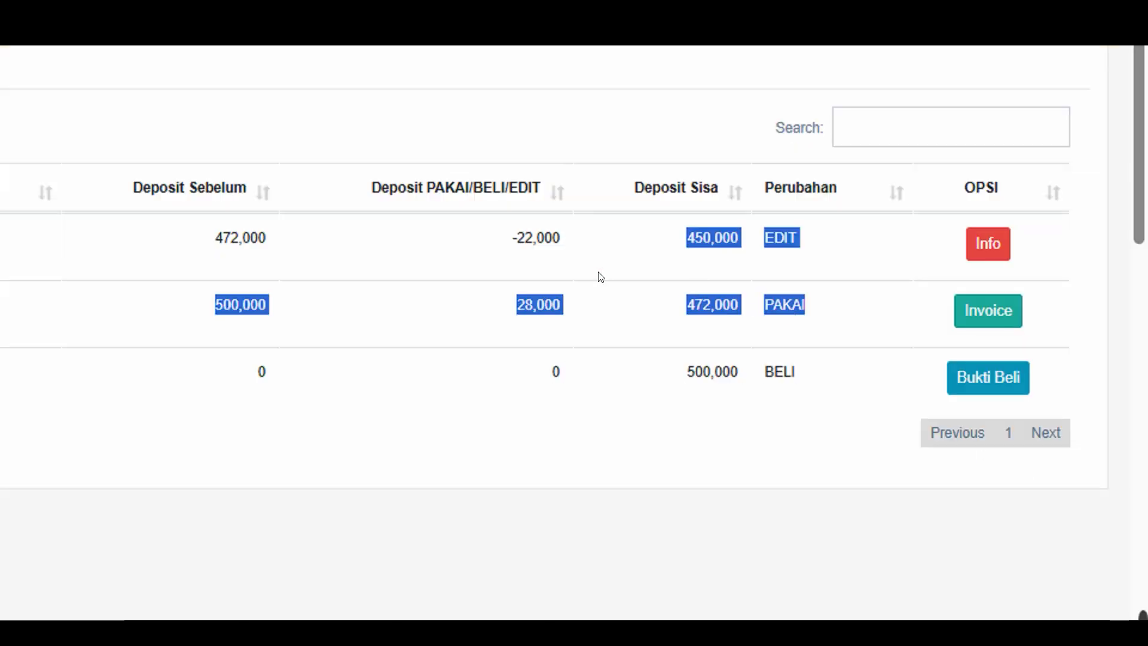
left_click(590, 269)
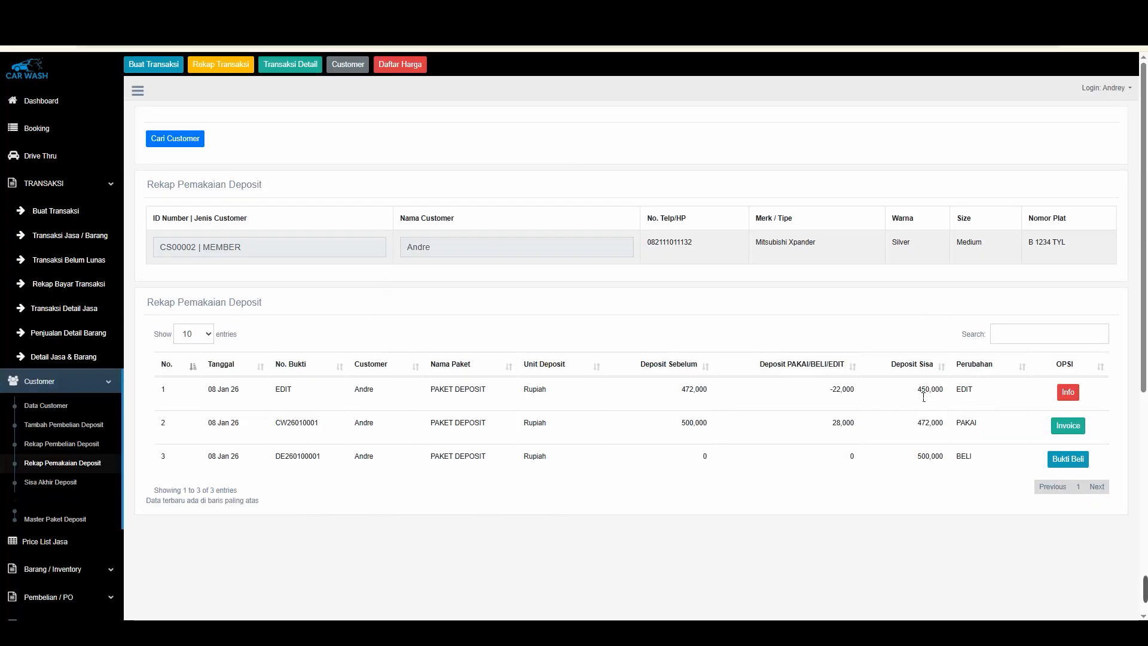
mouse_move(919, 396)
left_mouse_down()
mouse_move(943, 395)
mouse_move(928, 394)
left_mouse_up()
left_click(935, 396)
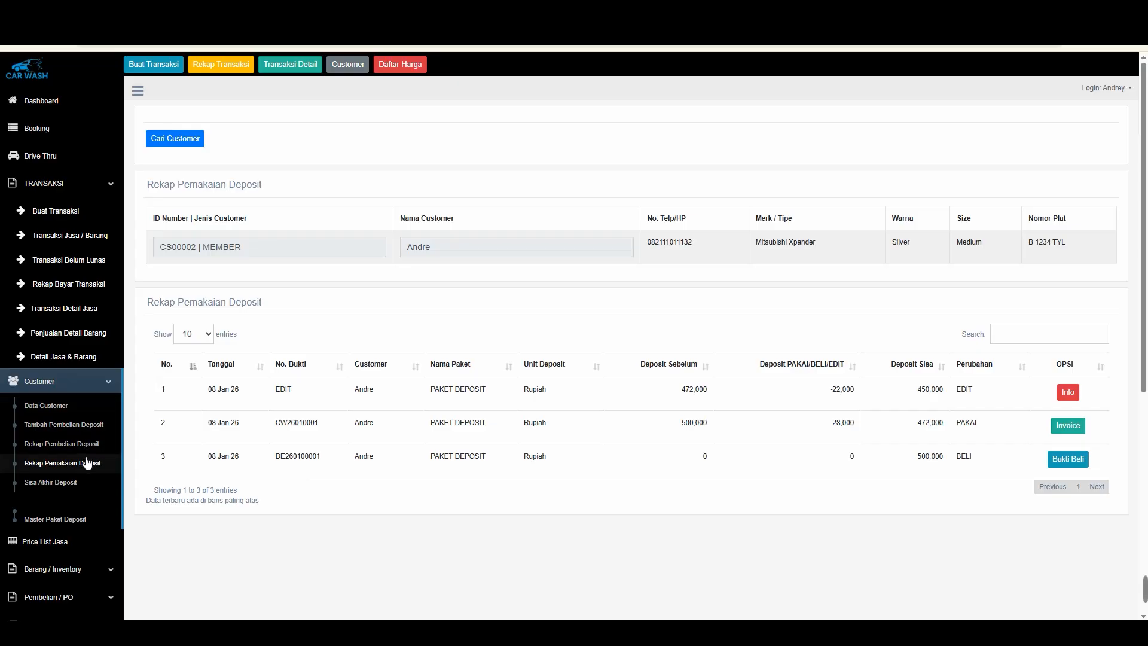
Open the deposit package master list and examine the existing package entry
left_click(62, 519)
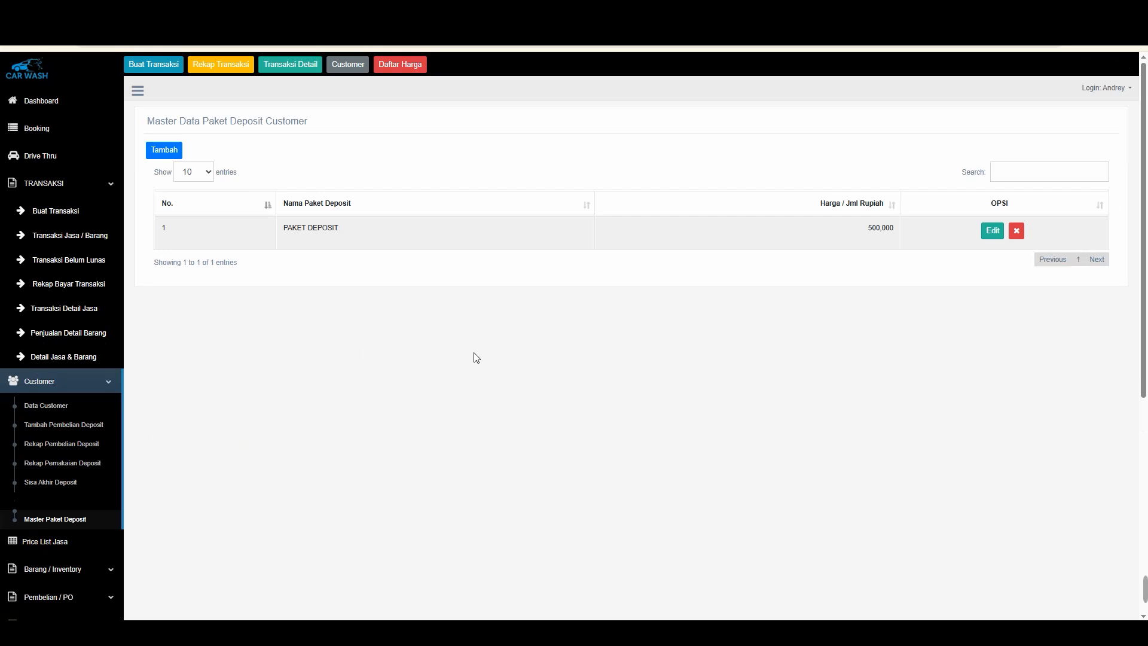
left_click_drag(294, 231, 351, 231)
left_click(352, 231)
left_click(163, 150)
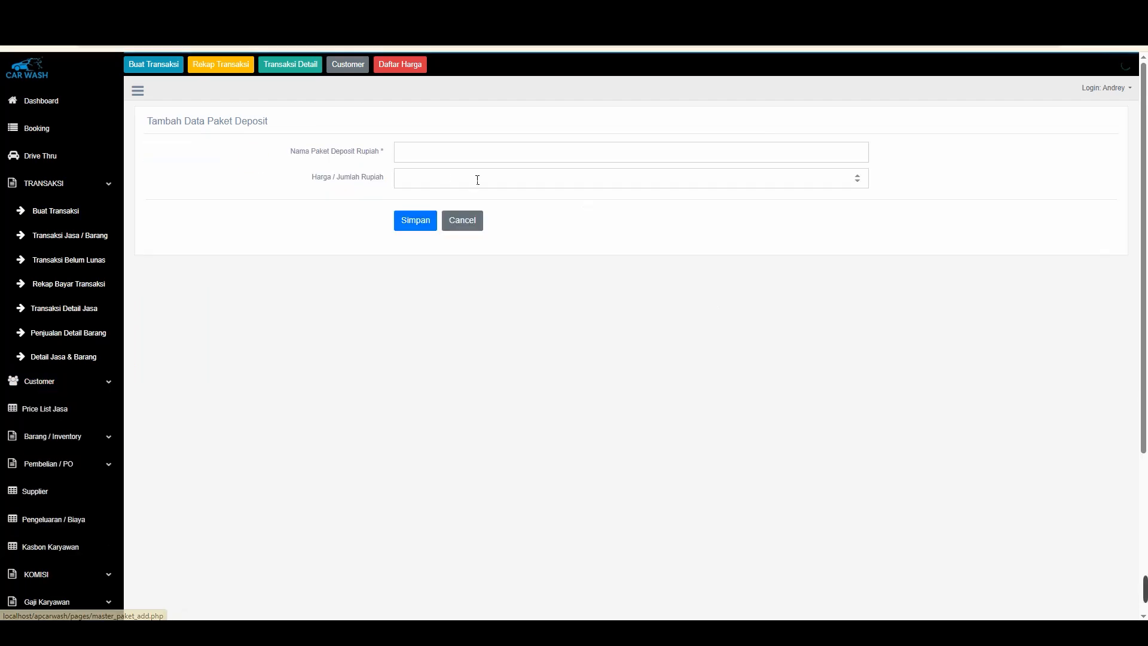
left_click(15, 43)
double_click(328, 233)
left_click(328, 238)
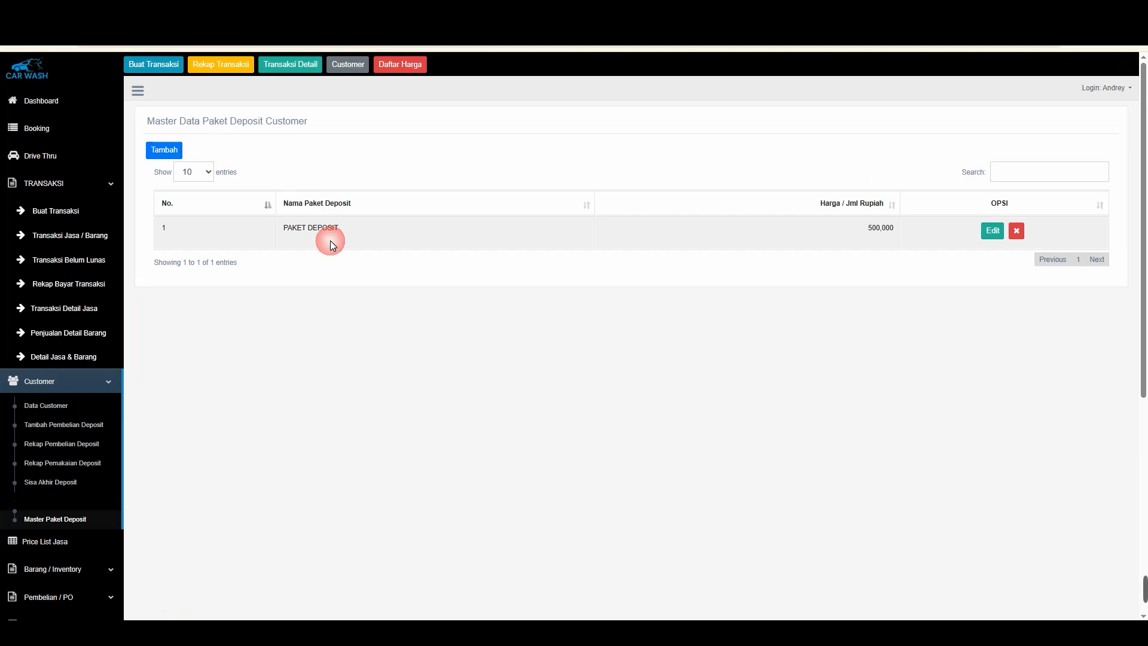
left_click(317, 270)
Rename the existing deposit package to PAKET DEPOSIT 500 and save the change, confirming
left_click(991, 231)
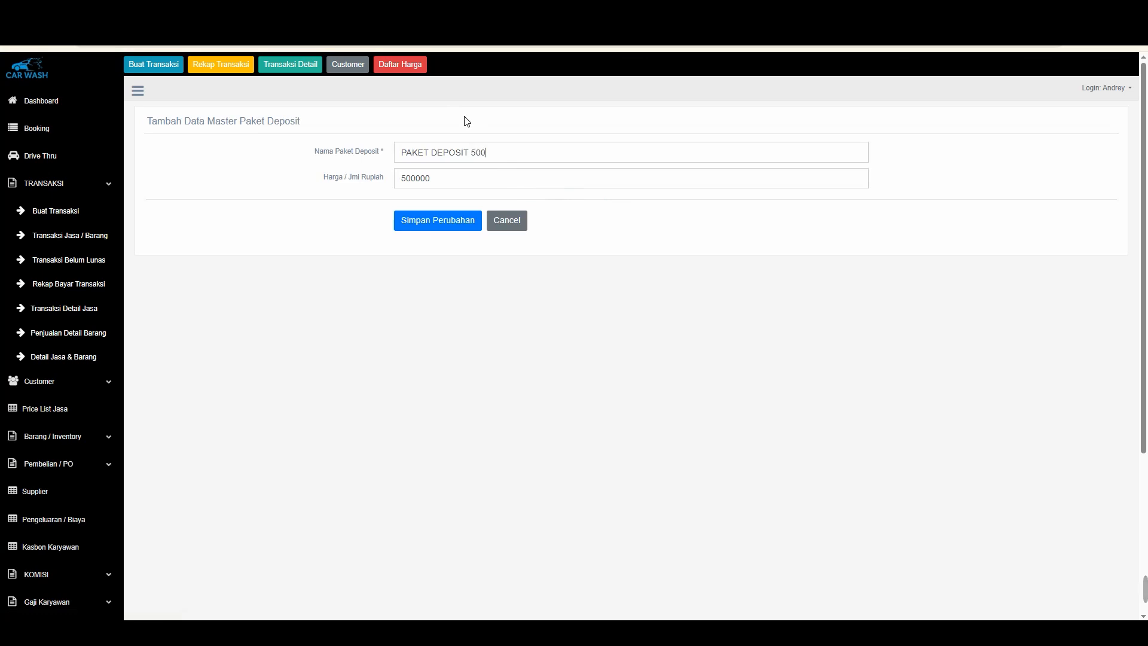
left_click(461, 221)
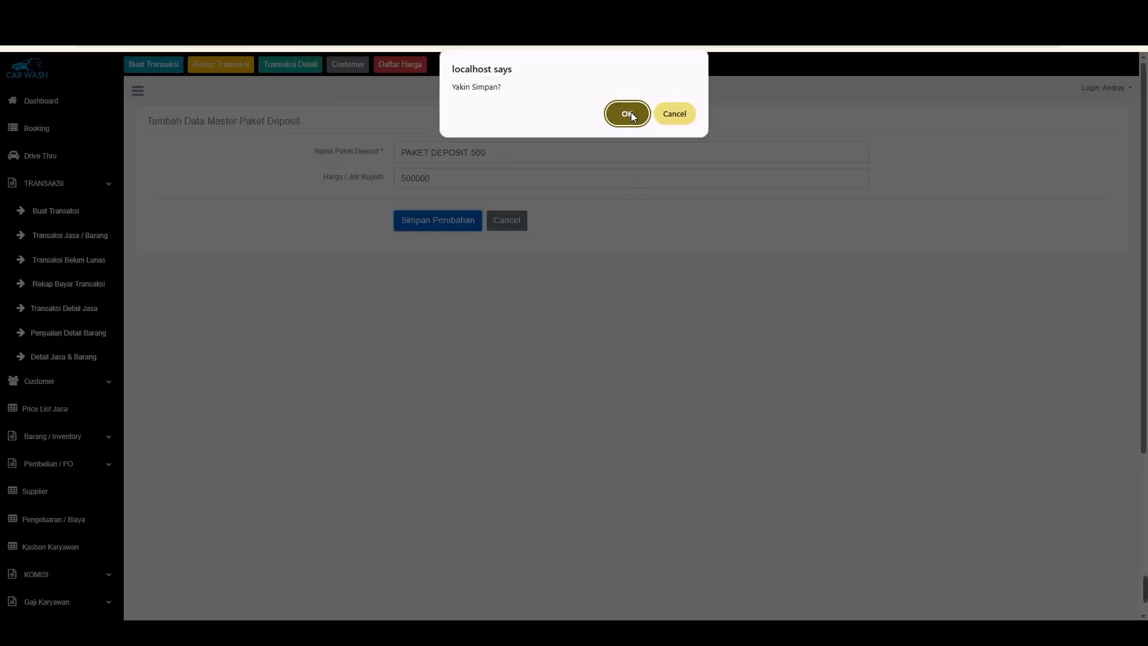
left_click(629, 111)
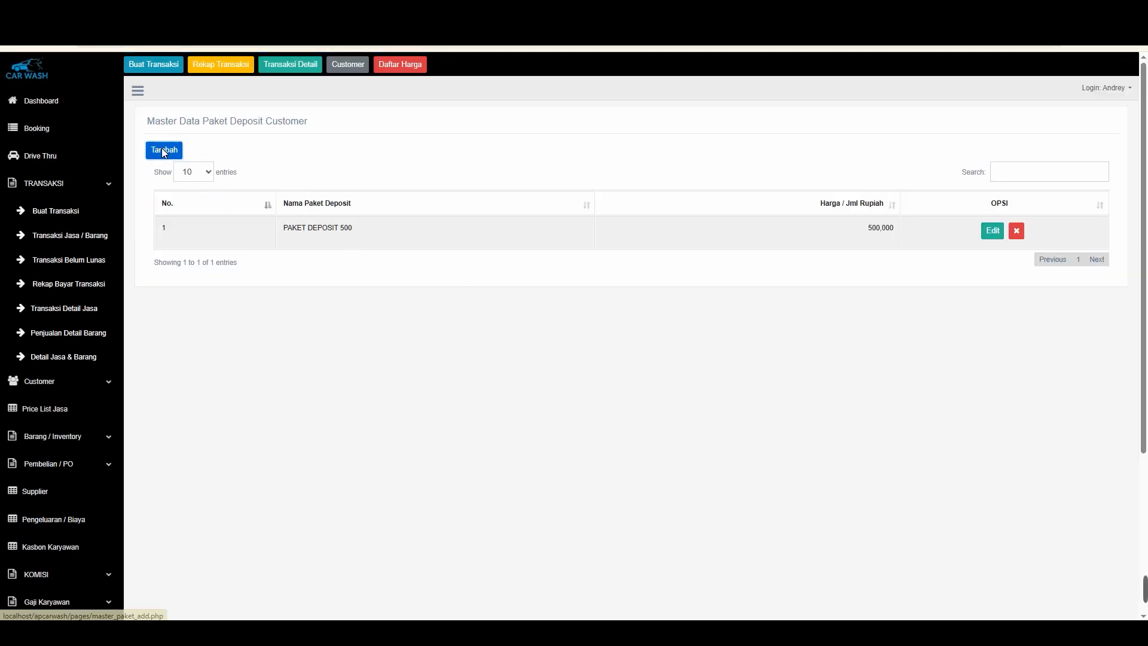
Add a new deposit package named PAKET DEPOSIT 1 JT priced at 1000000 and confirm the save
left_click(163, 151)
left_click(425, 147)
type("PAK")
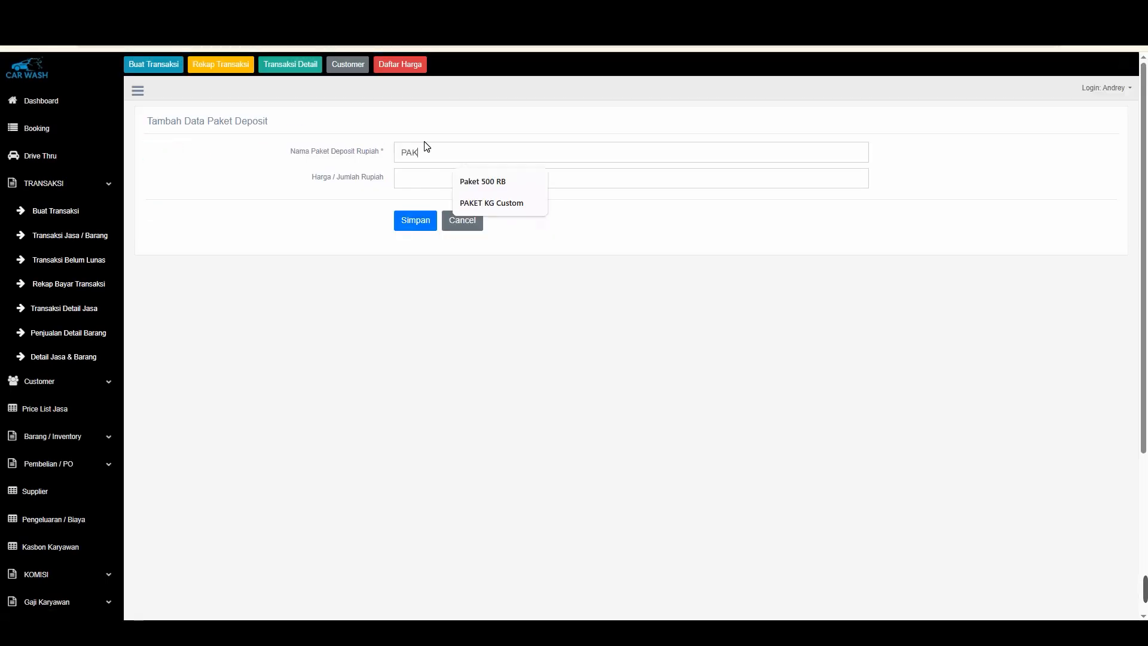
type("ET DEPOSIUT")
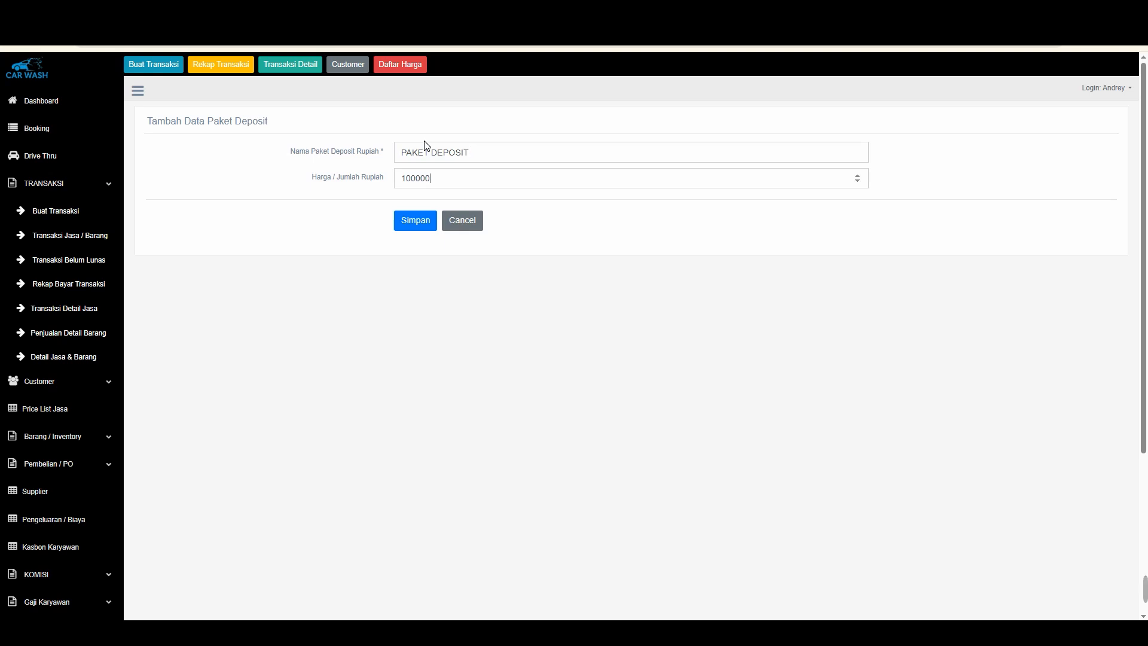
left_click(479, 153)
left_click(460, 176)
left_click(415, 218)
left_click(625, 113)
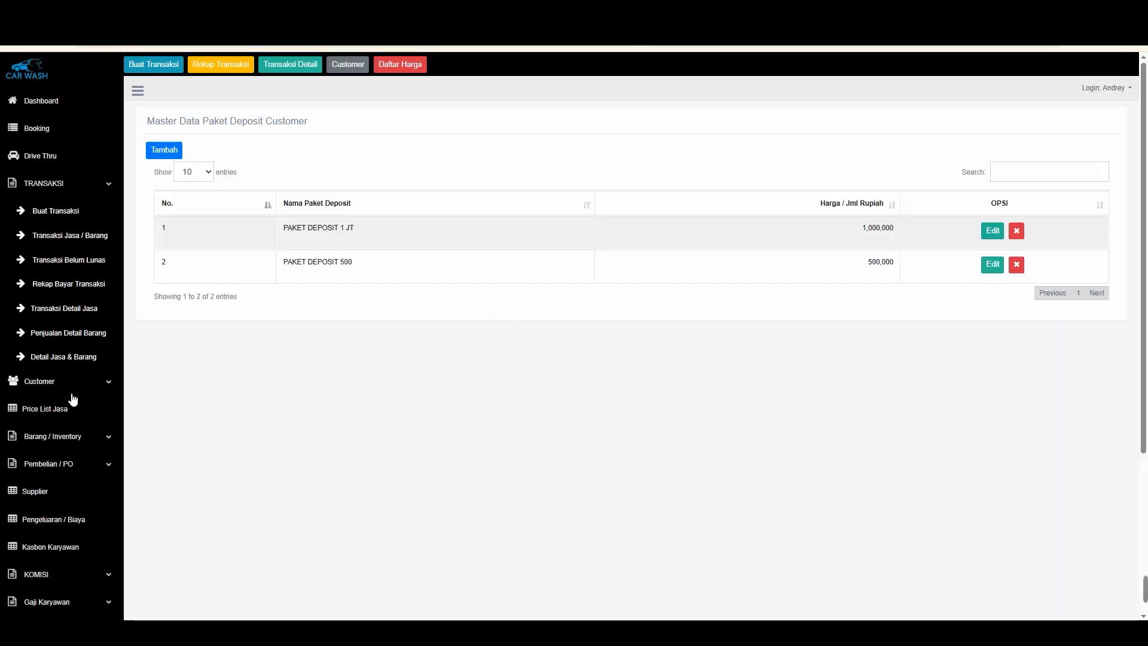
Open the new deposit purchase form and select the member customer
left_click(49, 381)
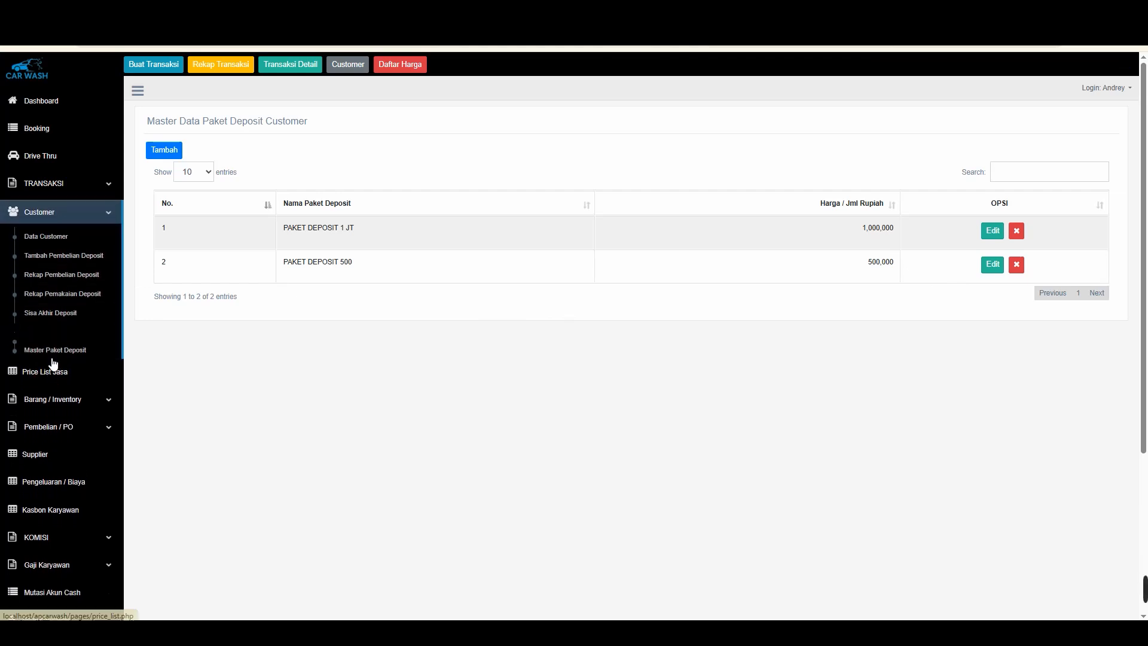
left_click(62, 255)
left_click(183, 141)
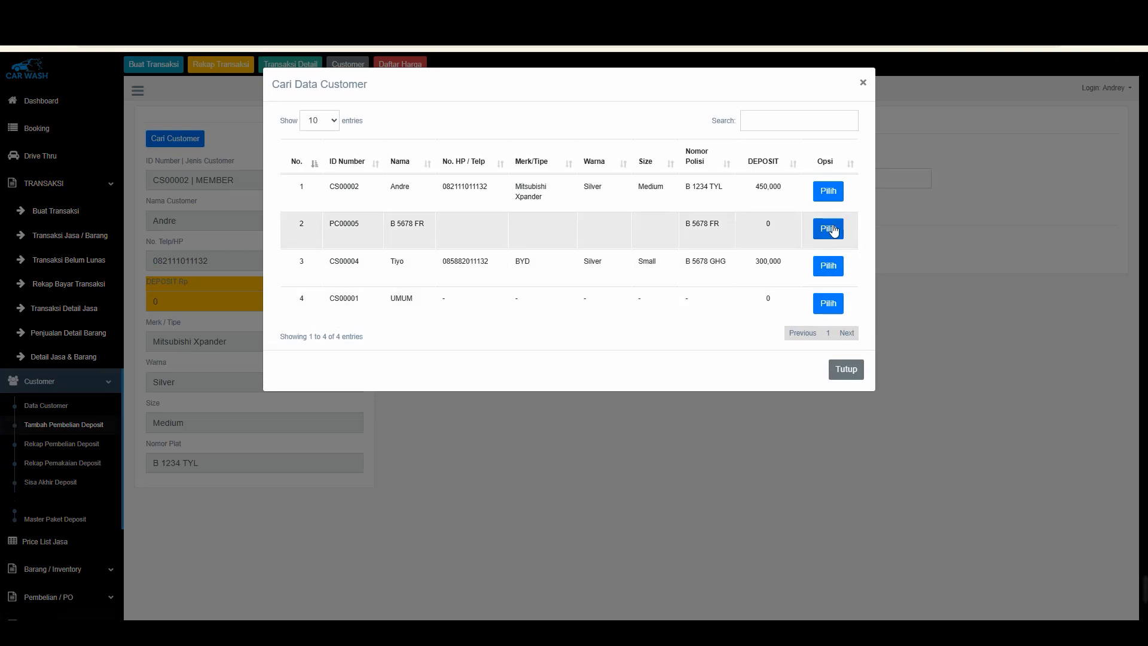
left_click(828, 191)
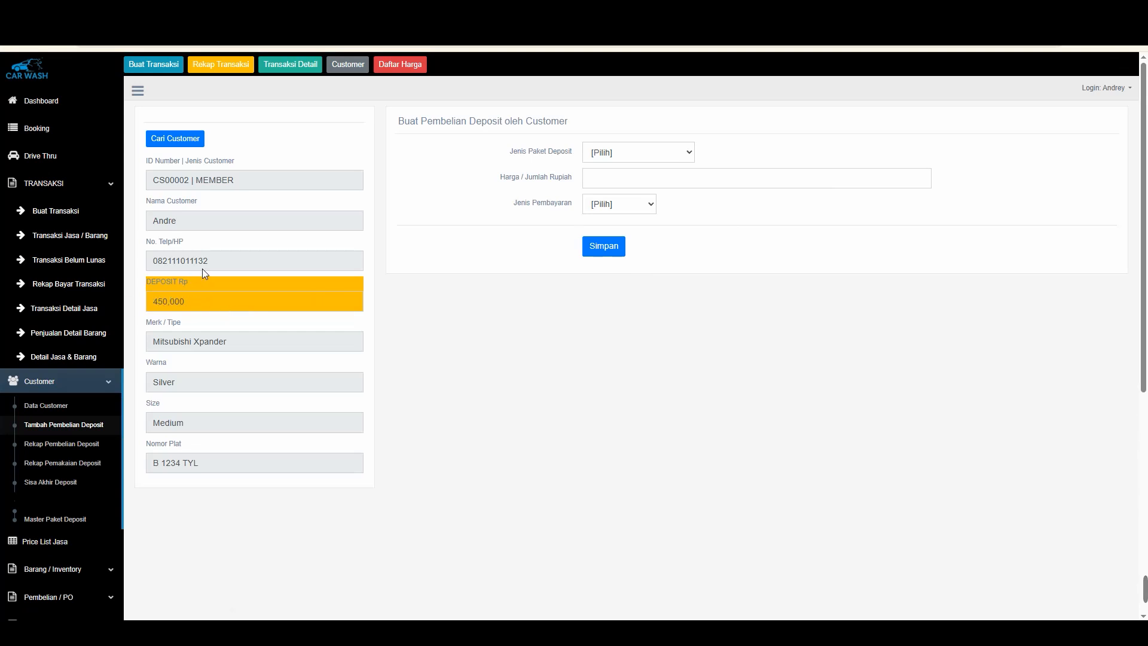
Choose PAKET DEPOSIT 1 JT as the deposit package with its price of 1000000
left_click(650, 158)
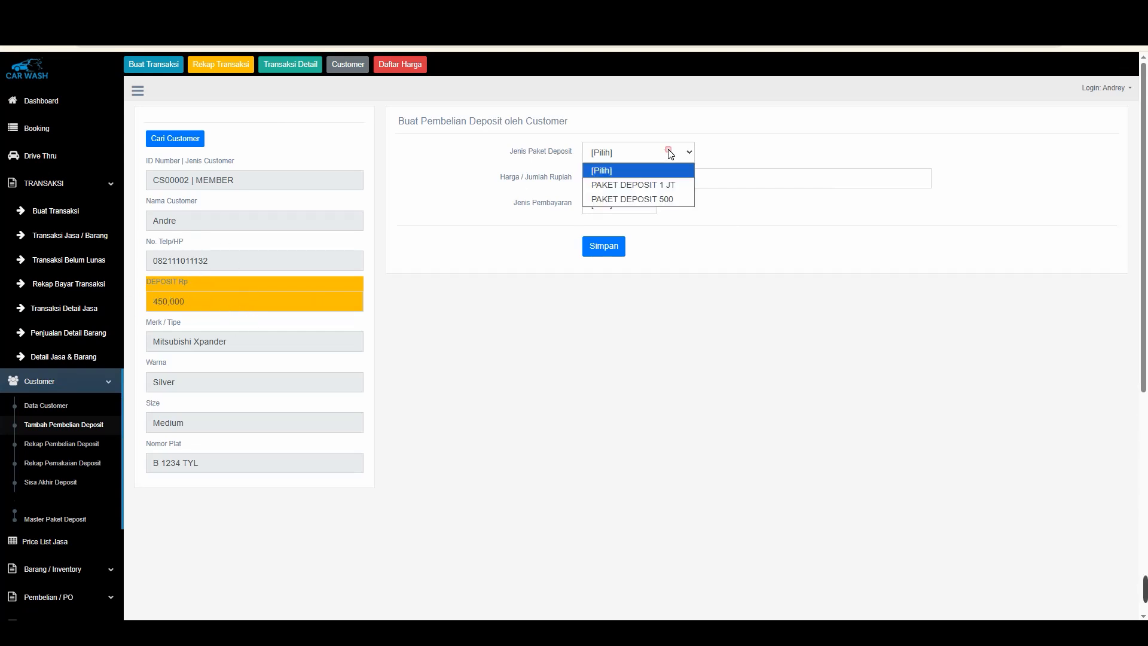
left_click(657, 198)
left_click(632, 158)
left_click(616, 184)
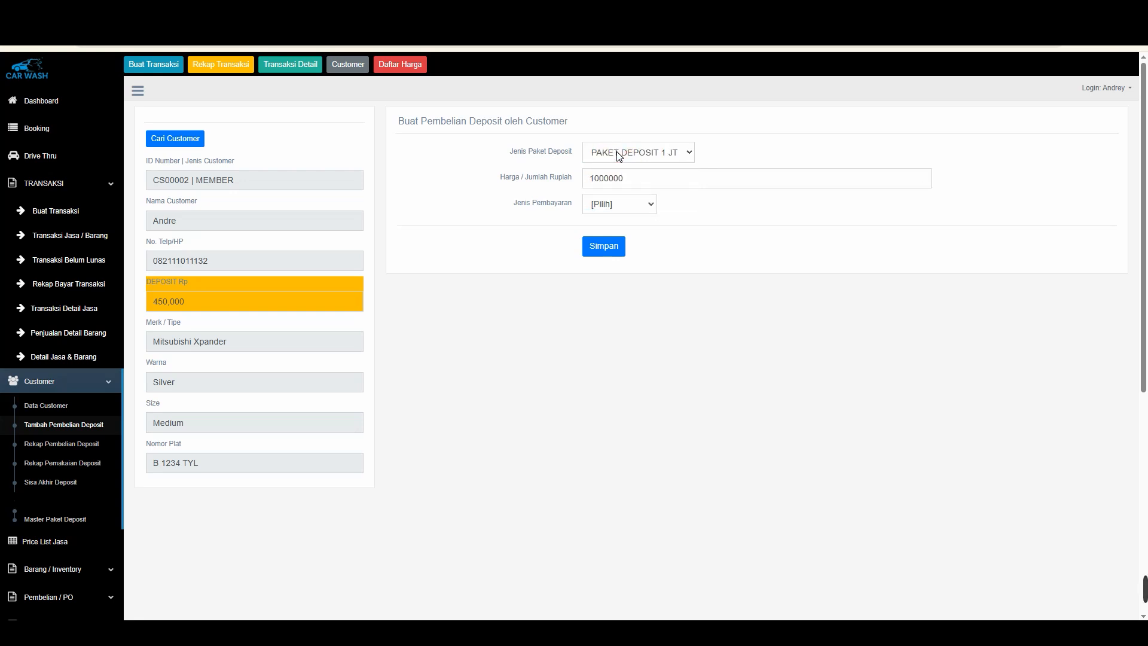
double_click(648, 181)
type("5665")
left_click(627, 157)
left_click(634, 194)
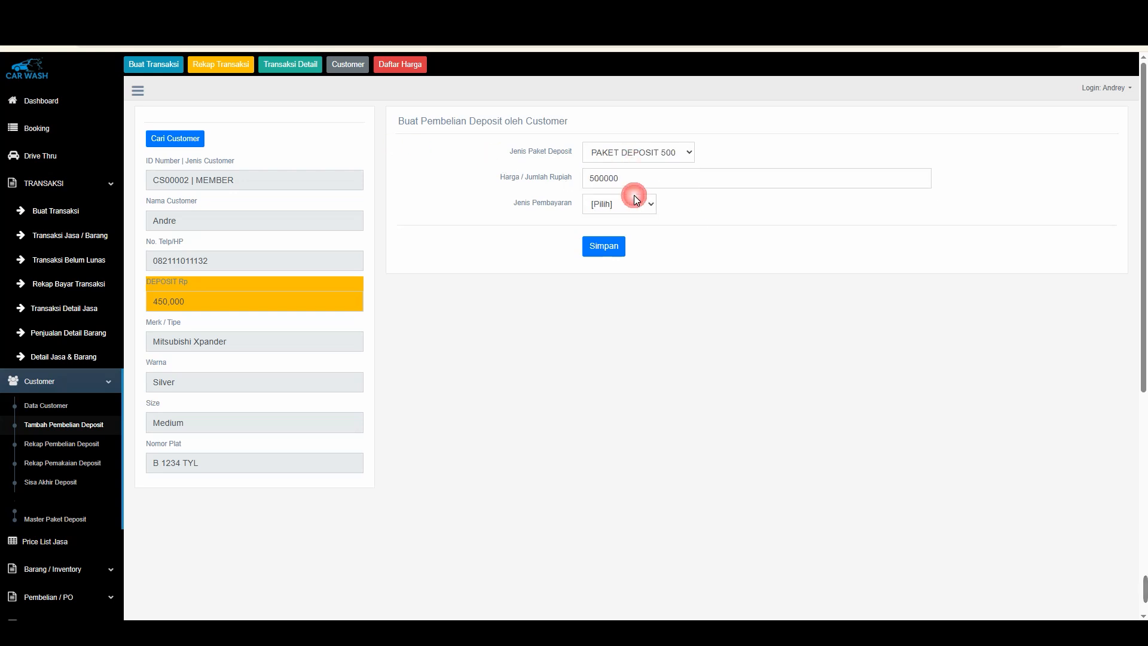
left_click(638, 154)
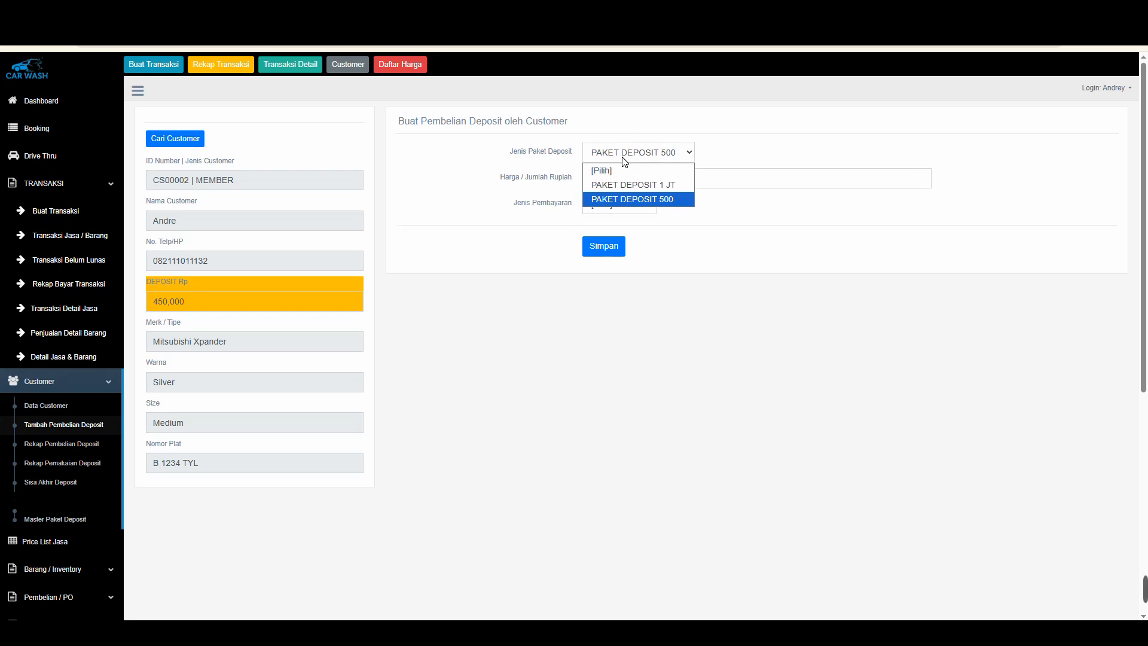
left_click(635, 185)
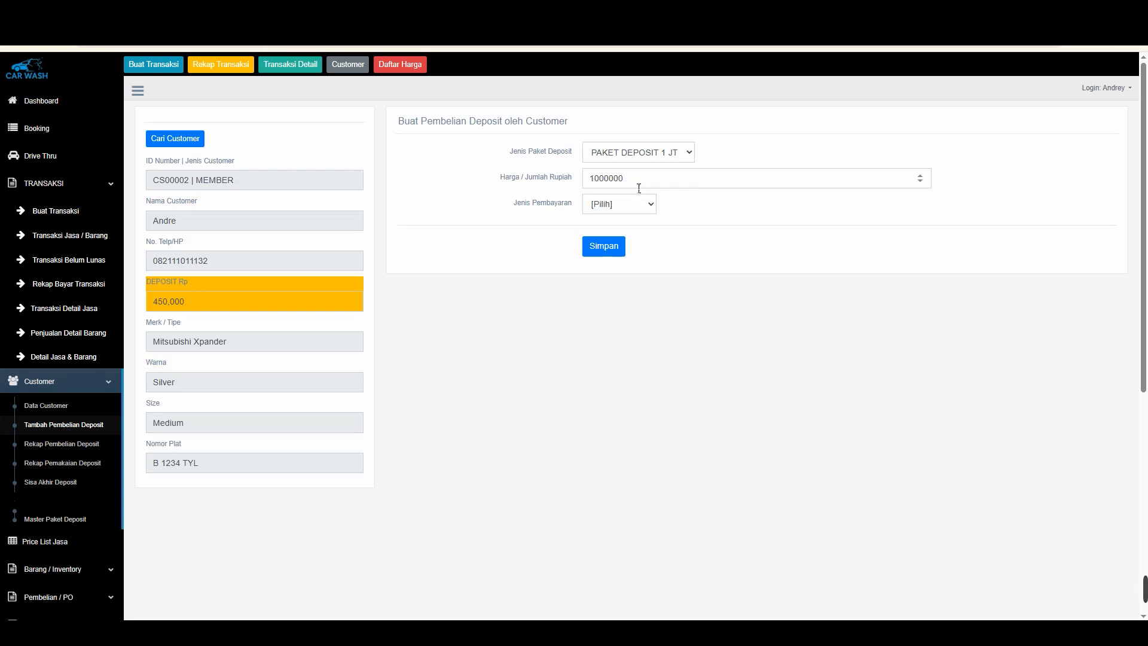
left_click_drag(626, 179, 577, 173)
Set the payment type to Transfer and save the deposit purchase, confirming
left_click(612, 206)
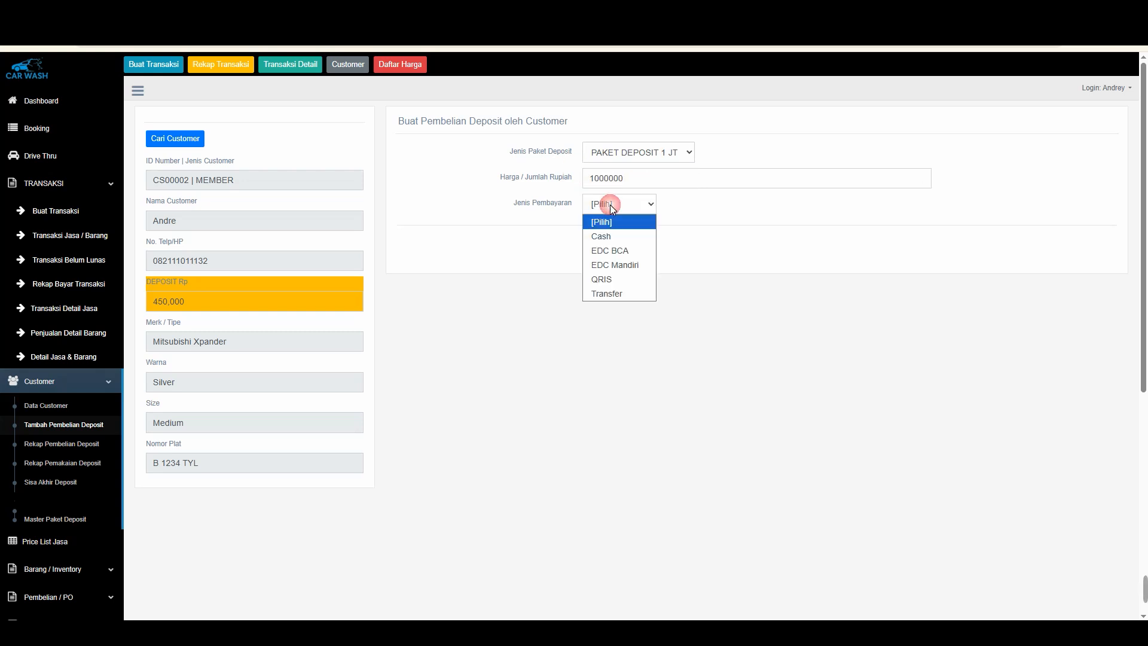
left_click(608, 294)
left_click(609, 249)
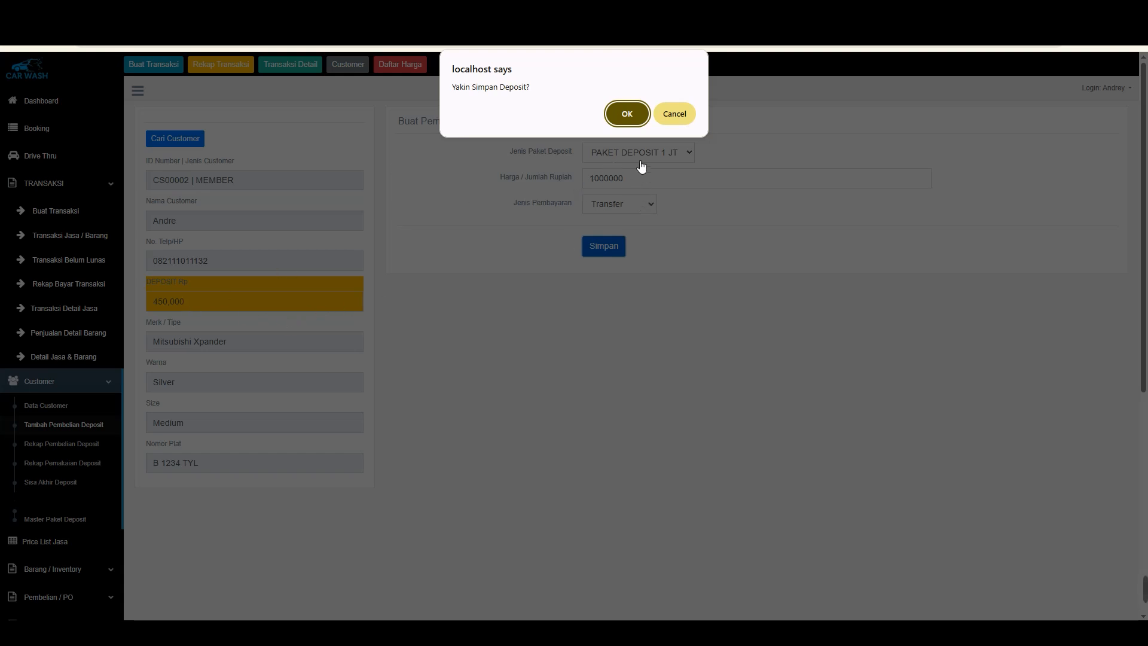
left_click(626, 114)
Print the new deposit purchase receipt, review its price and balance lines, and go back
left_click(493, 166)
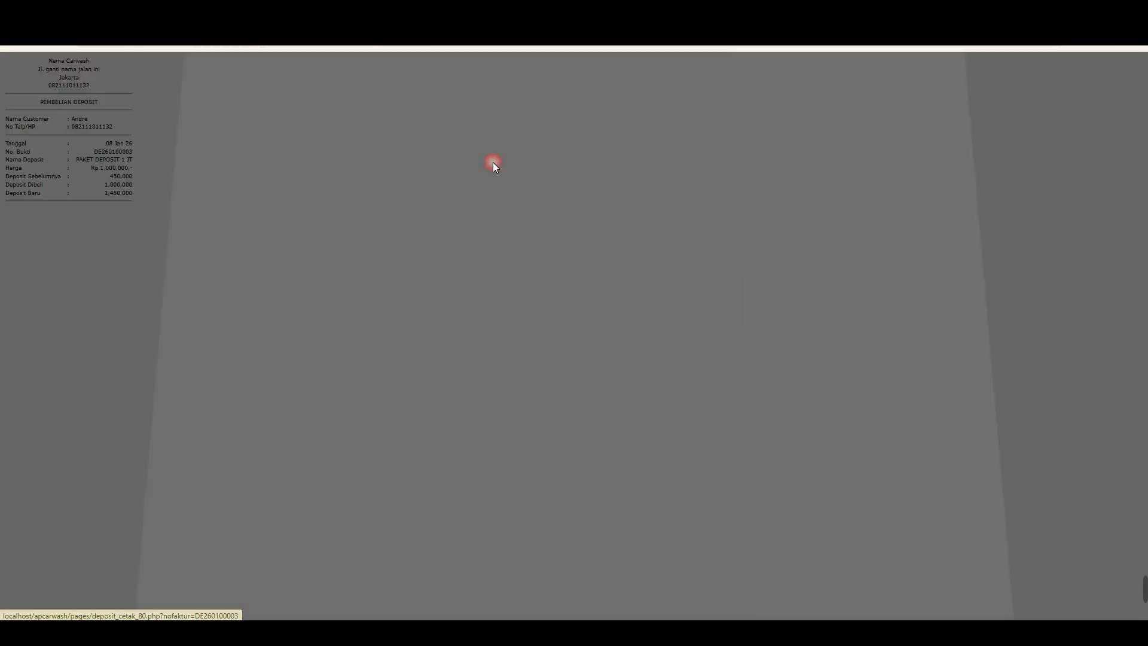
left_click(930, 543)
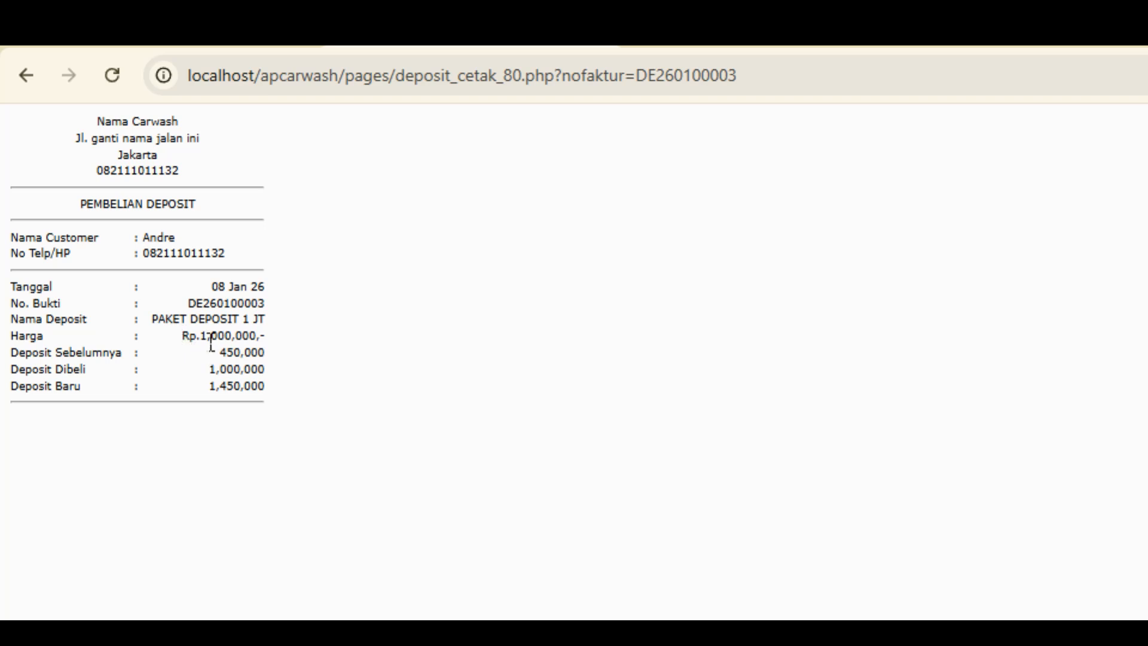
mouse_move(202, 336)
left_mouse_down()
mouse_move(262, 342)
mouse_move(268, 365)
left_mouse_up()
left_click(242, 342)
left_click(243, 358)
left_click_drag(199, 371, 269, 389)
left_click(267, 374)
left_click(268, 387)
left_click(25, 75)
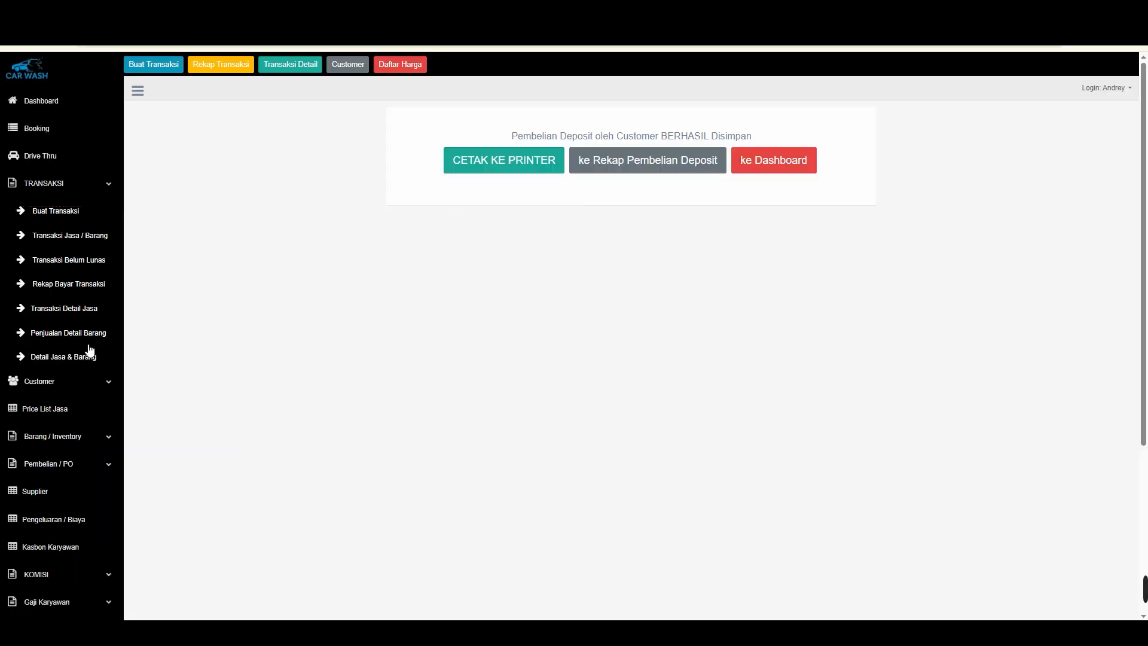
Open the deposit usage report for the member customer
left_click(55, 383)
scroll(102, 167, "up", 2)
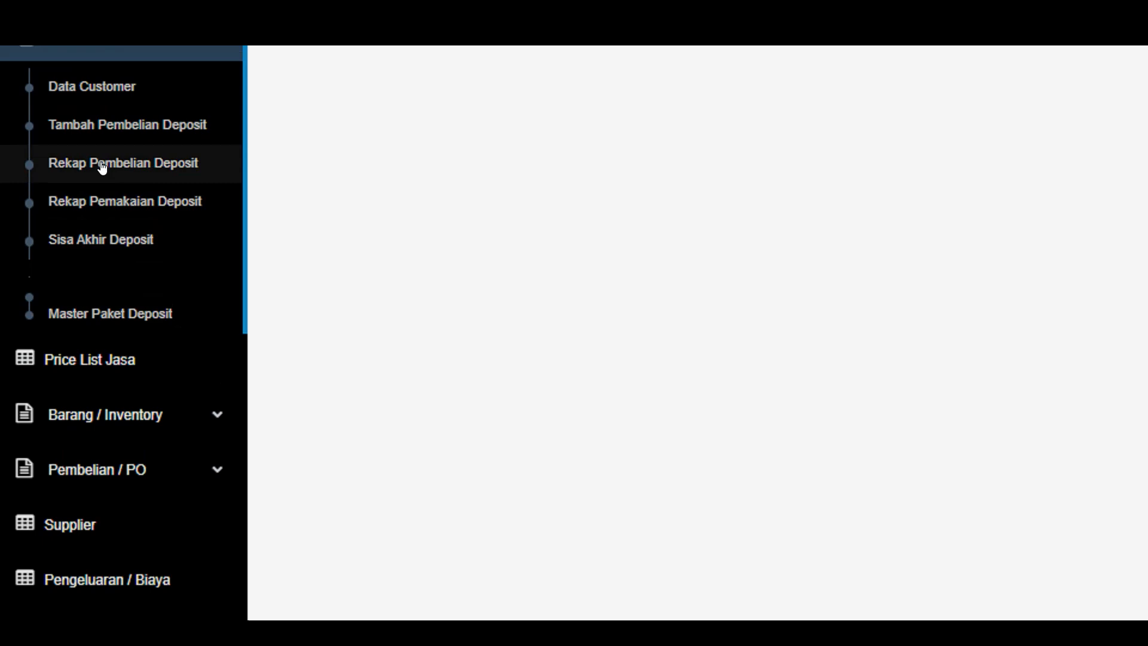
left_click(99, 198)
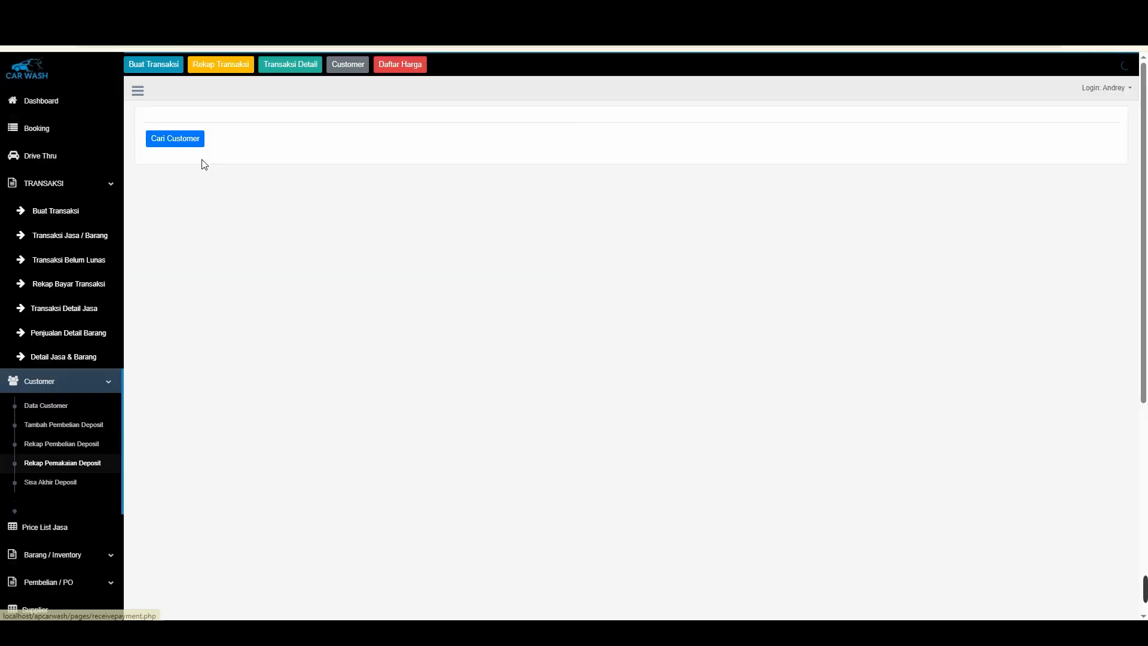
left_click(185, 139)
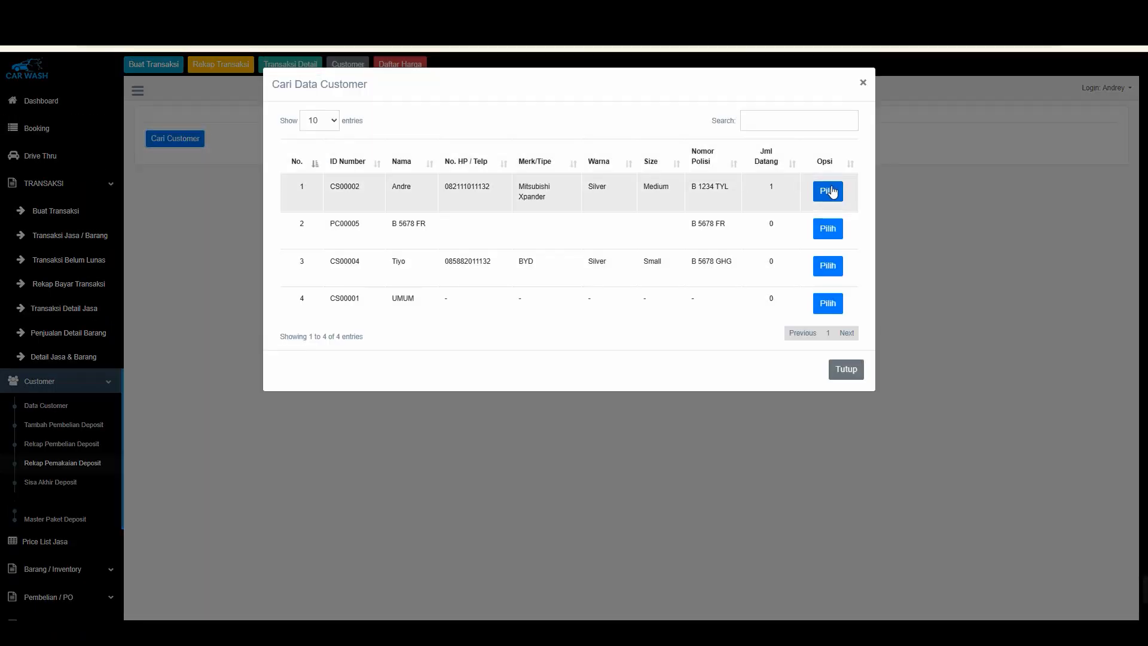
left_click(829, 188)
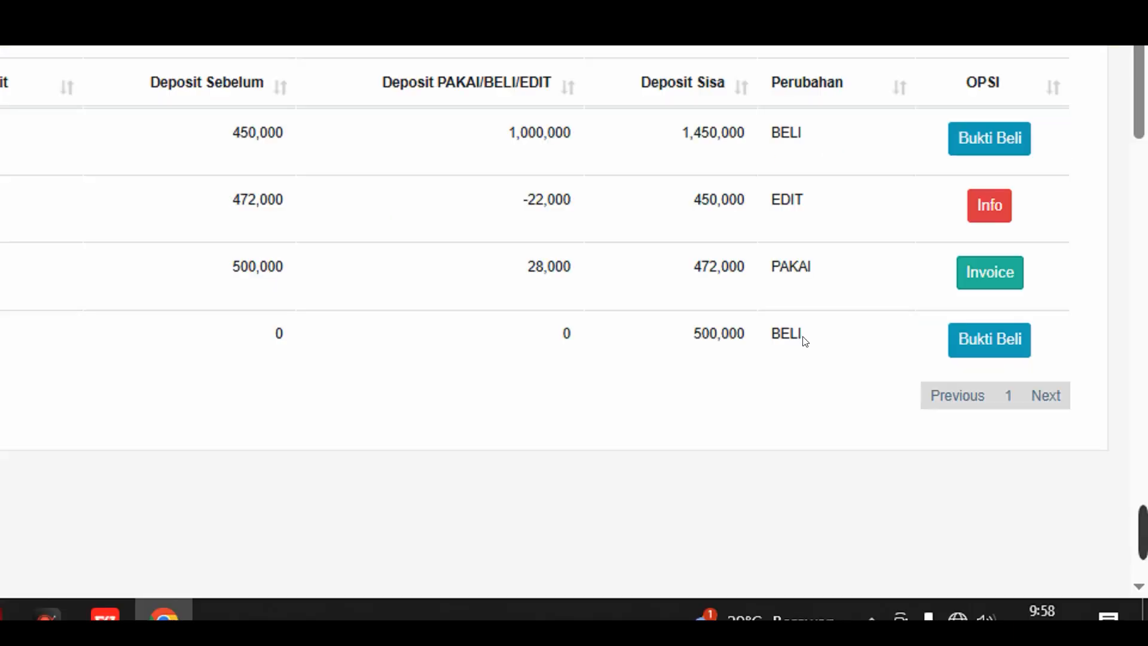
Review the deposit before, used/bought/edited and remaining balance columns of each entry in the deposit usage report
left_click_drag(804, 340, 683, 330)
left_click(684, 326)
left_click_drag(769, 262, 556, 259)
left_click_drag(788, 204, 686, 197)
left_click(685, 193)
left_click_drag(790, 133, 696, 98)
left_click_drag(528, 131, 548, 128)
left_click(546, 186)
left_click_drag(688, 187, 737, 186)
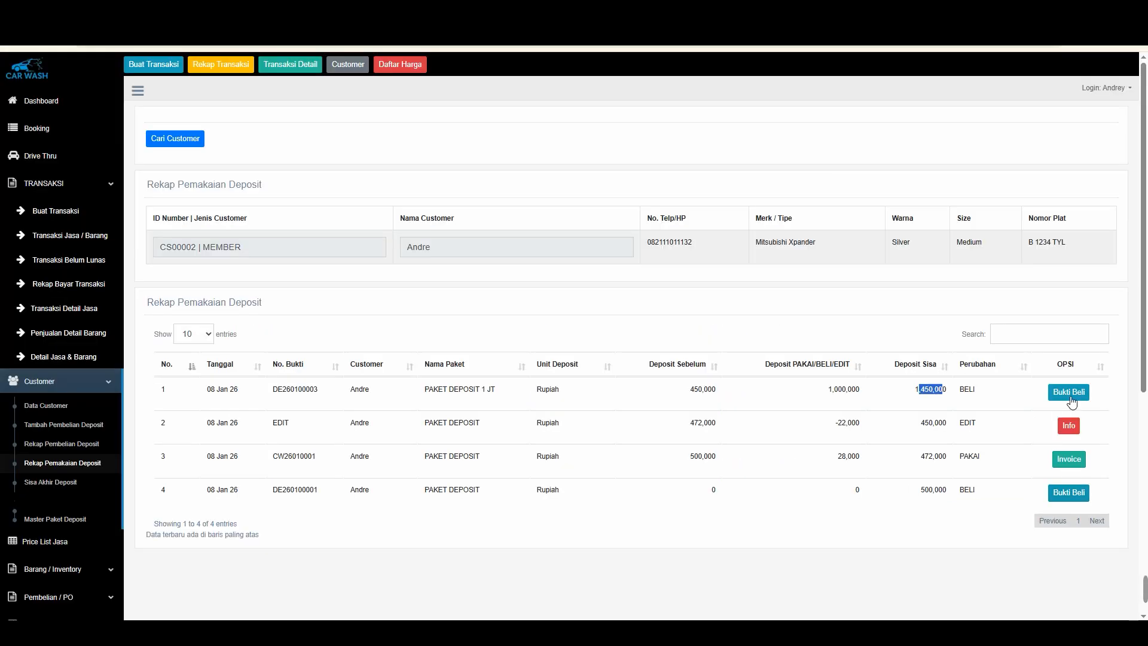
Open the purchase receipt of the latest deposit entry from the report, review its deposit lines, and go back
left_click(984, 275)
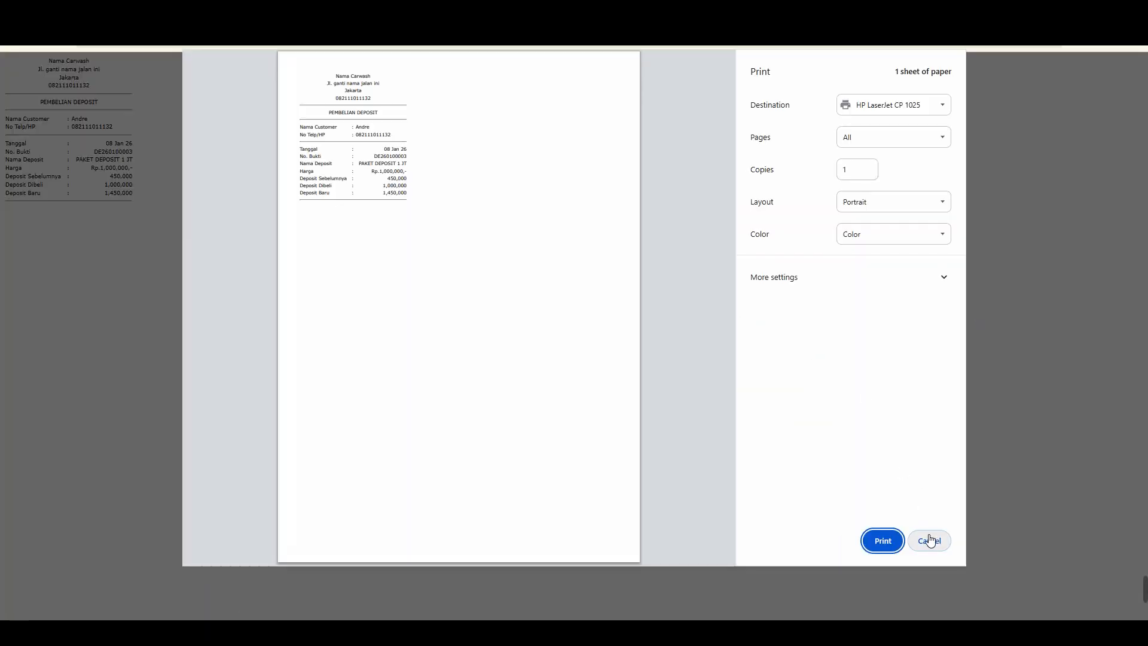
left_click(930, 540)
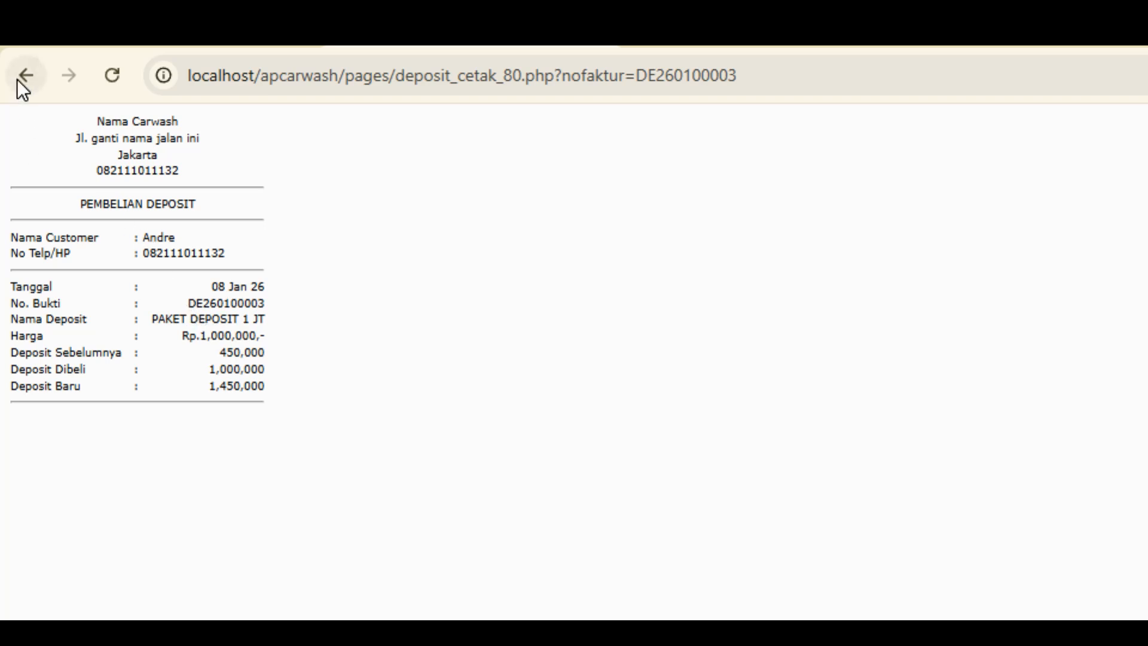
left_click_drag(217, 350, 296, 350)
left_click(282, 353)
left_click_drag(227, 373, 257, 376)
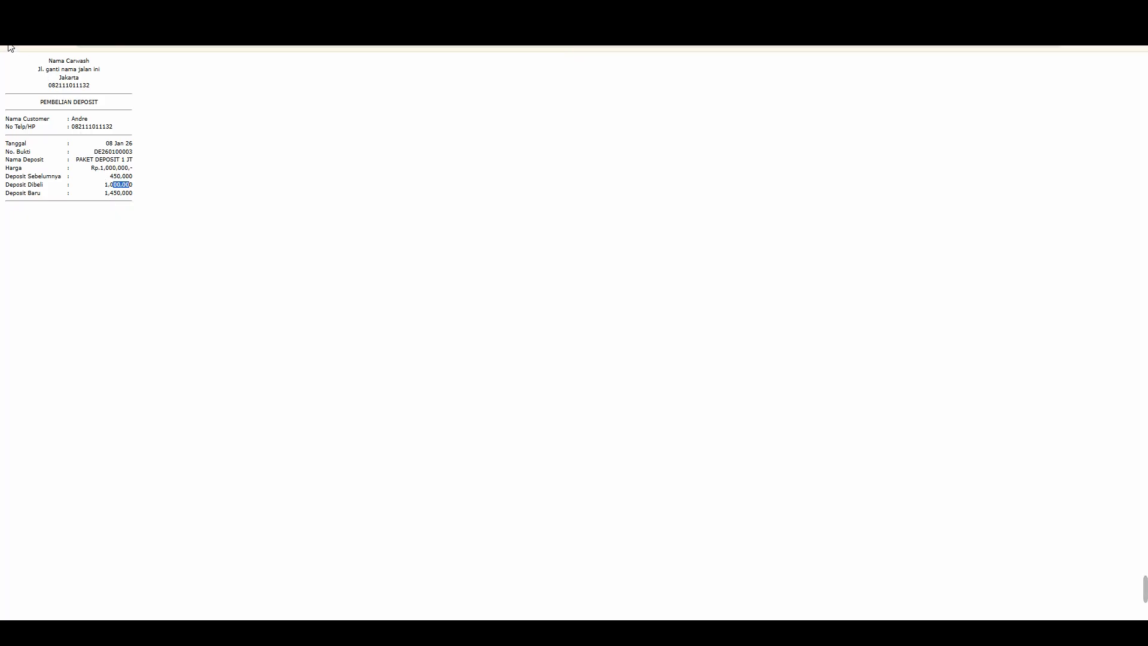
left_click(10, 39)
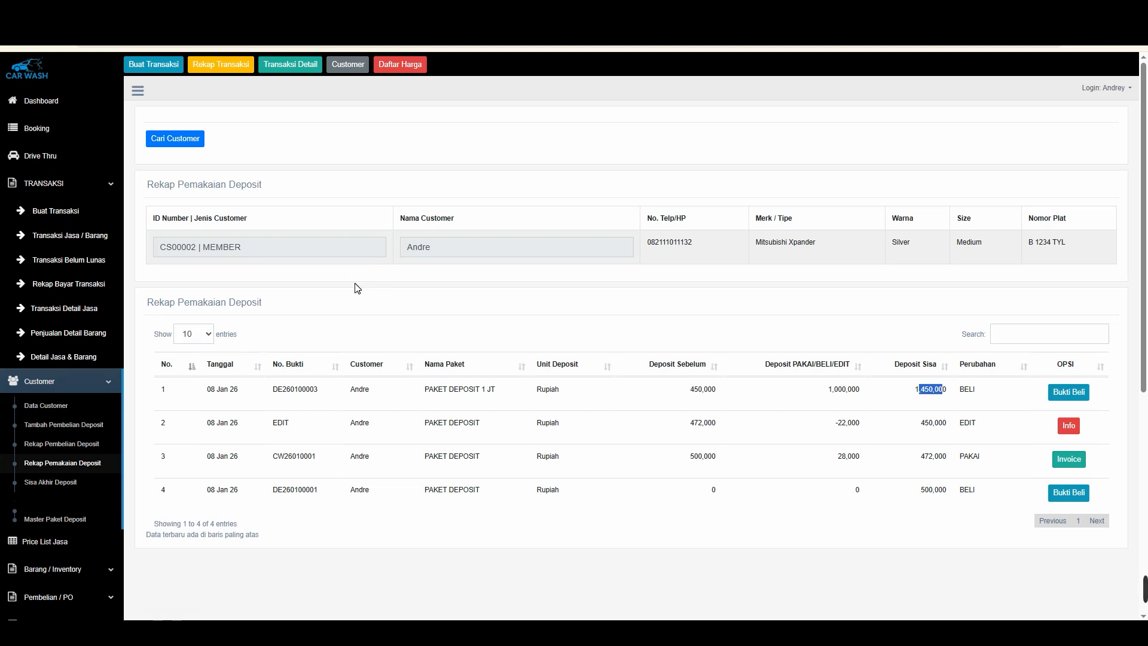
Log out of the car wash application
left_click(1099, 90)
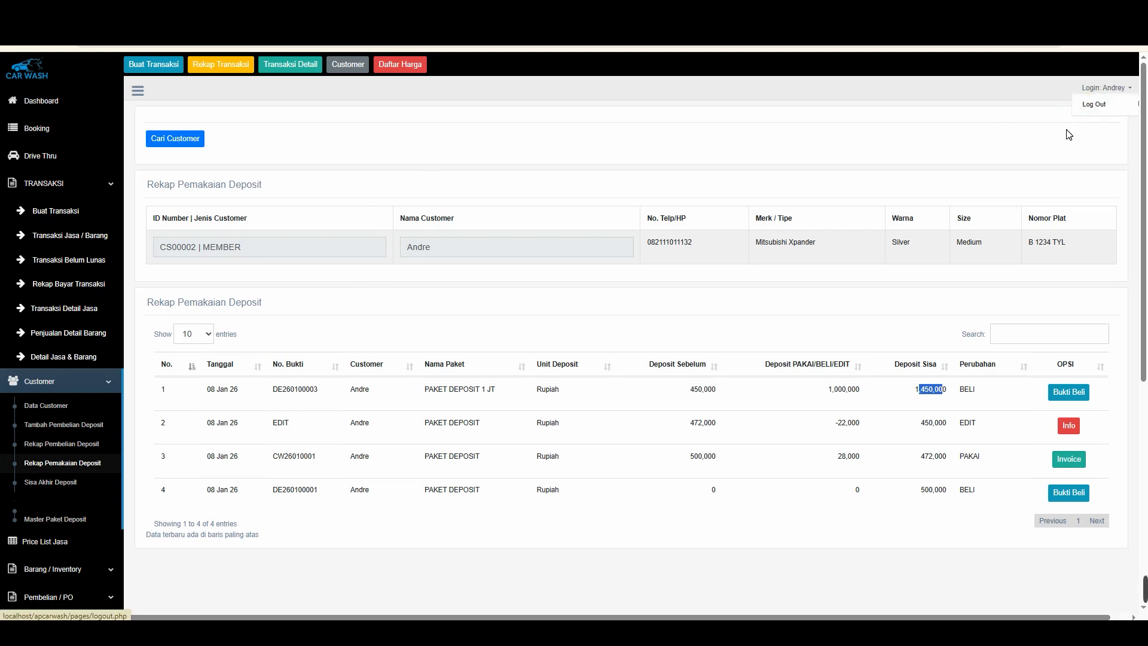
left_click(1096, 105)
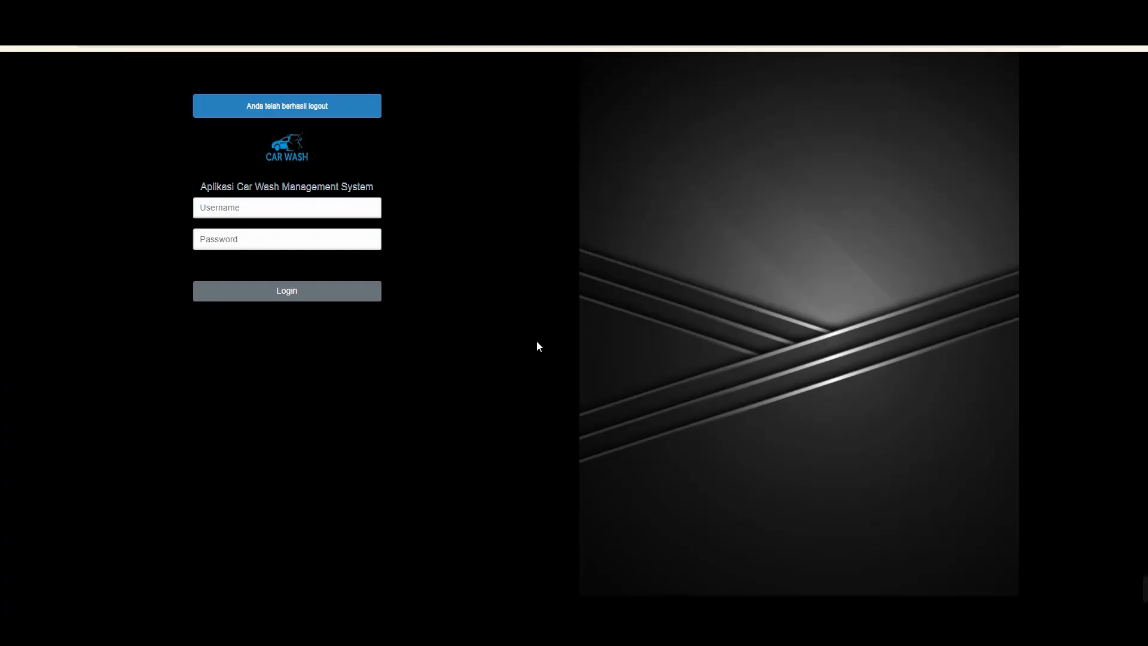